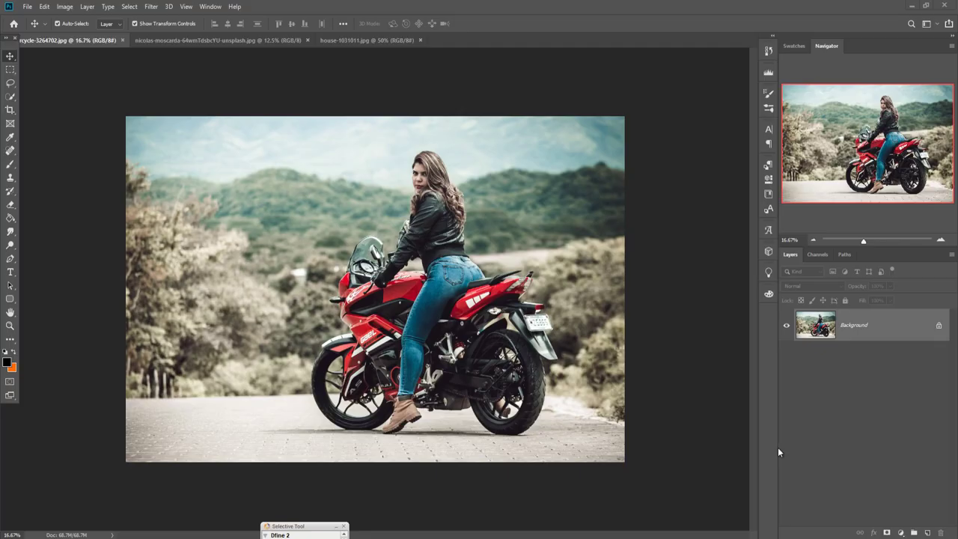
# Create a new 3840 × 2160 pixel document at 300 pixels/inch in RGB Color with a white background.
pyautogui.click(27, 7)
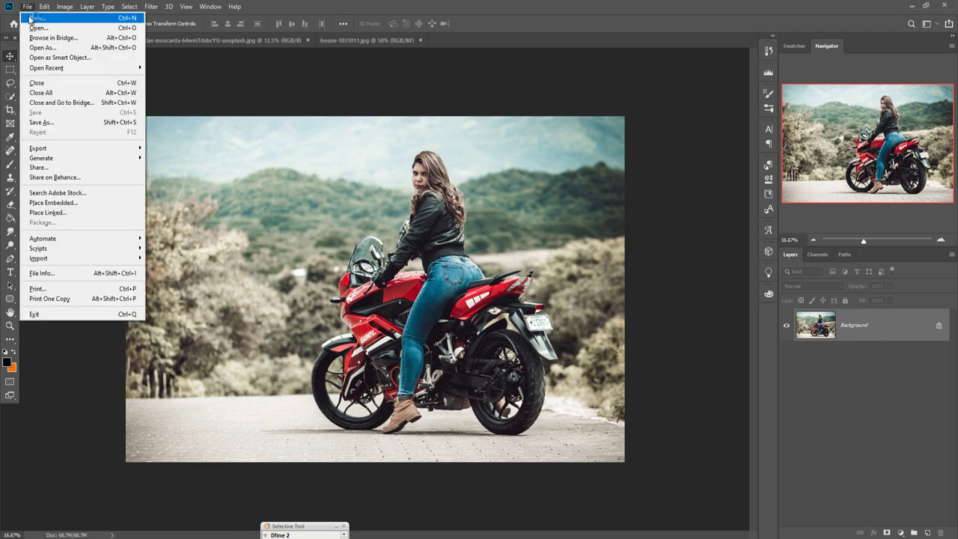
pyautogui.click(29, 18)
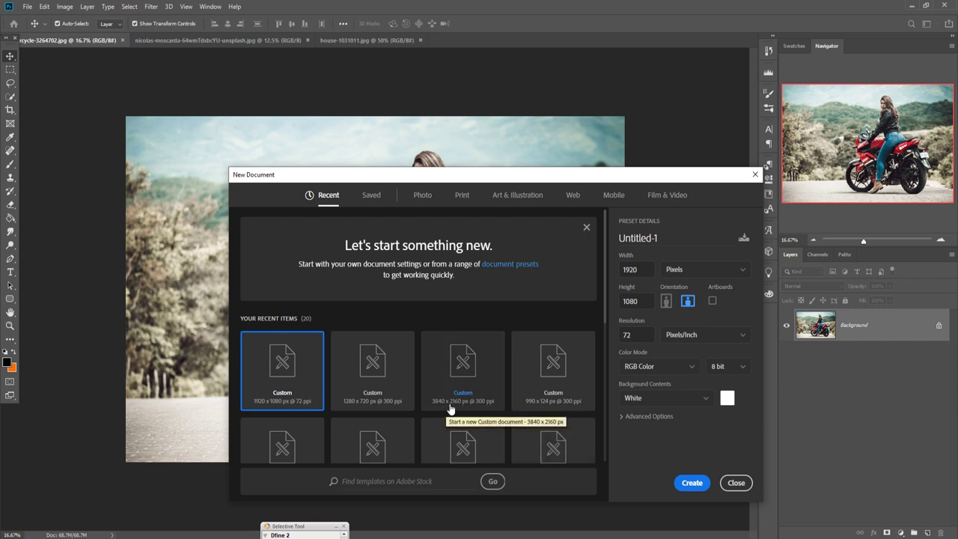
pyautogui.click(458, 364)
pyautogui.doubleClick(636, 334)
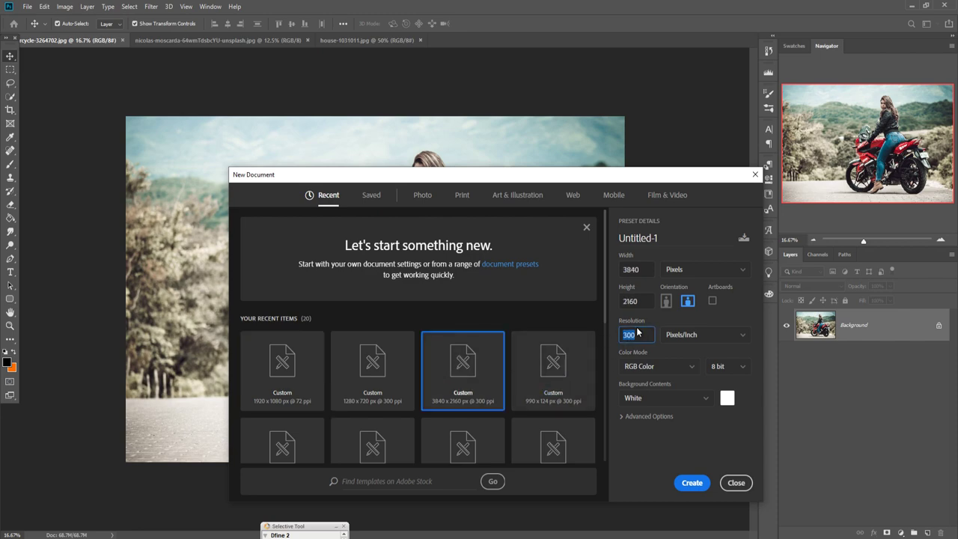
pyautogui.click(690, 483)
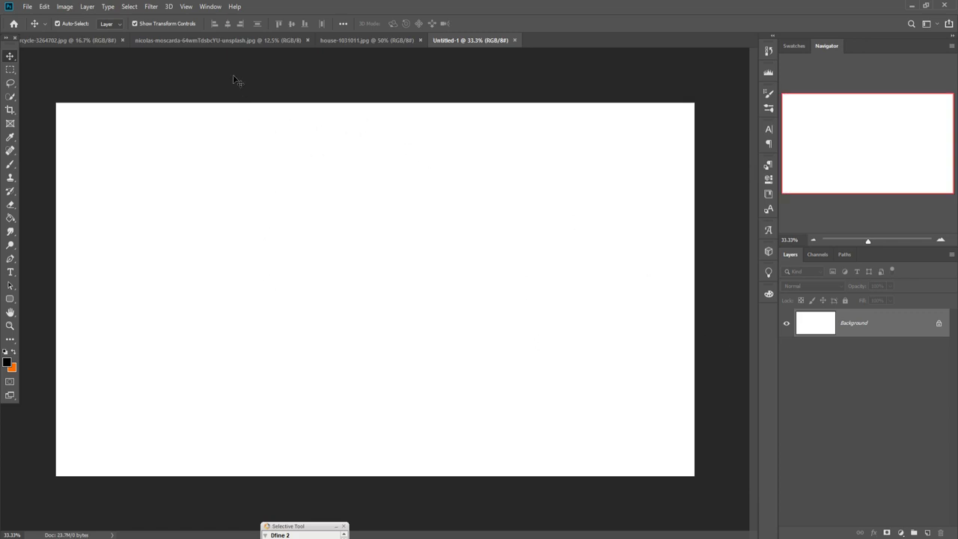
# In the motorcycle photo, start a Pen tool path along the edge of the front fairing and around the turn signal.
pyautogui.click(228, 43)
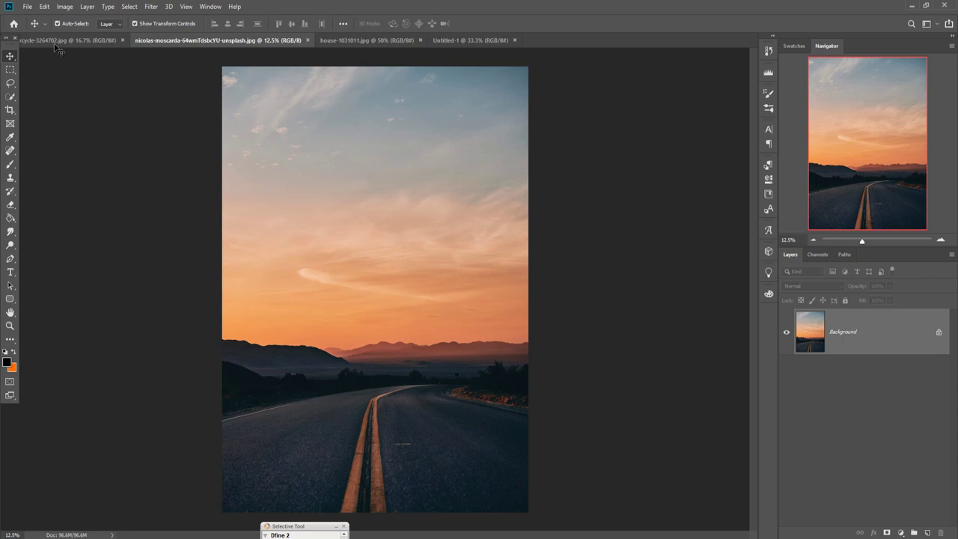
pyautogui.click(55, 42)
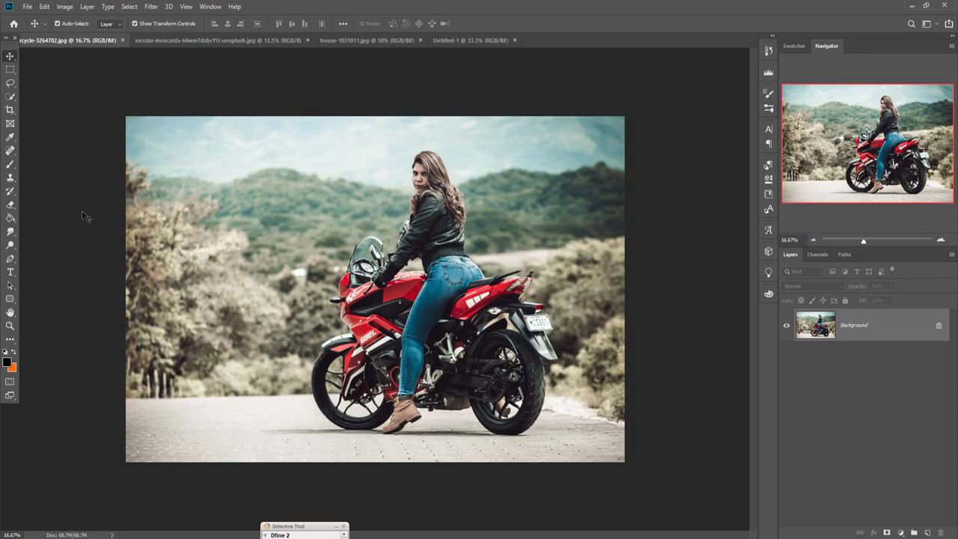
pyautogui.click(11, 258)
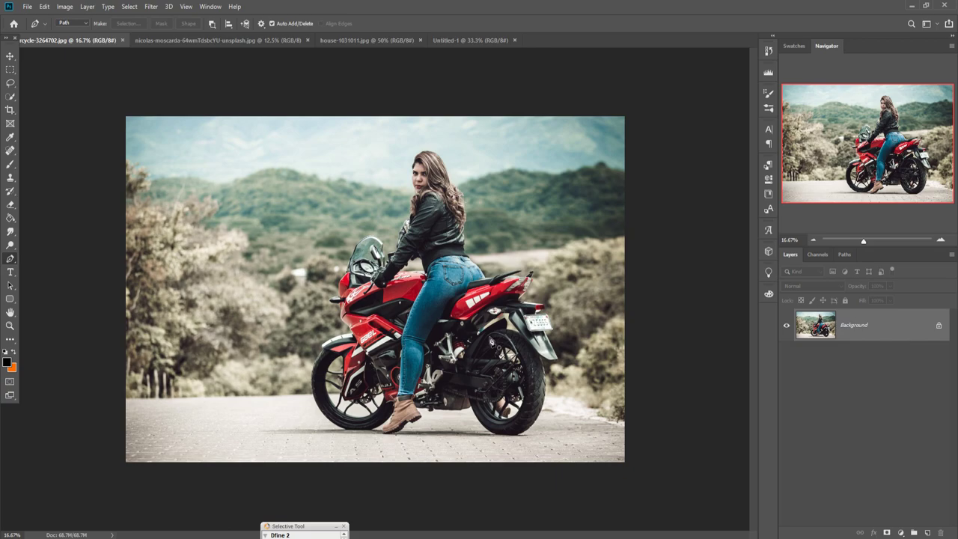
pyautogui.hotkey('ctrl', '+')
pyautogui.hotkey('ctrl', '+')
pyautogui.hotkey('ctrl', '+')
pyautogui.hotkey('ctrl', '+')
pyautogui.hotkey('ctrl', '+')
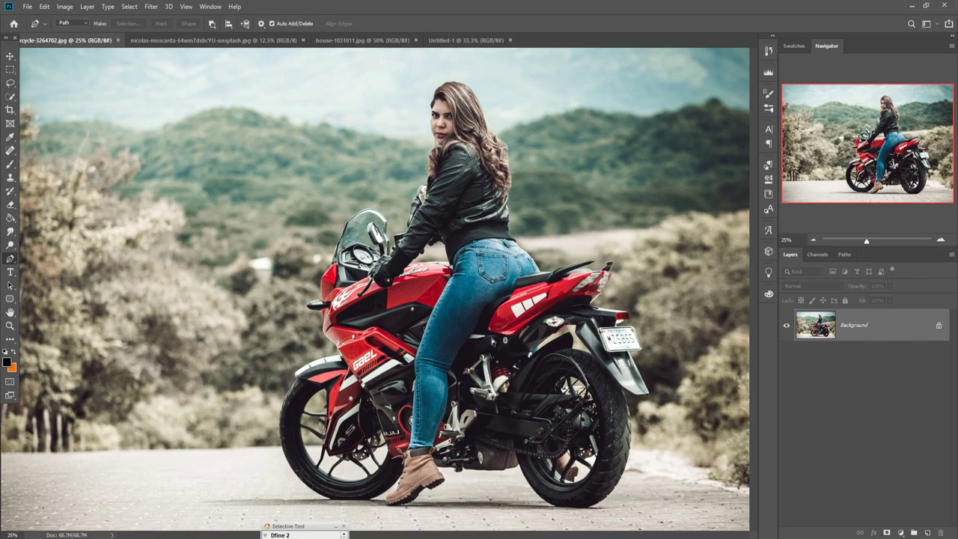
pyautogui.hotkey('ctrl', '+')
pyautogui.hotkey('ctrl', '+')
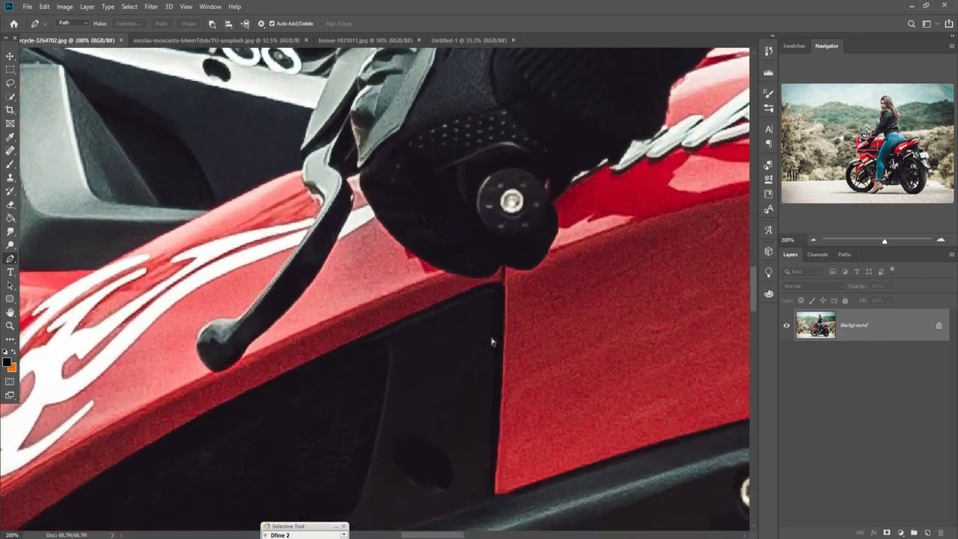
pyautogui.moveTo(402, 367); pyautogui.dragTo(614, 202)
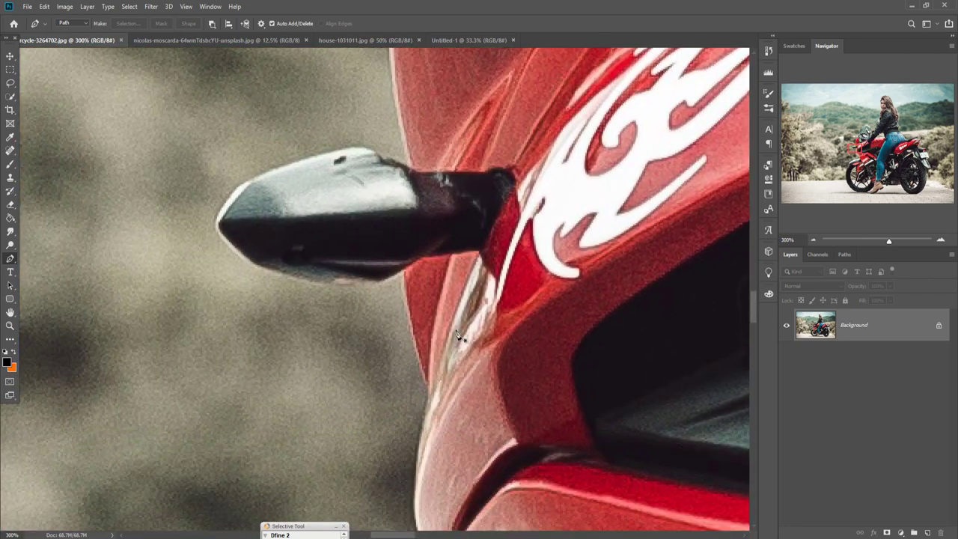
pyautogui.click(428, 382)
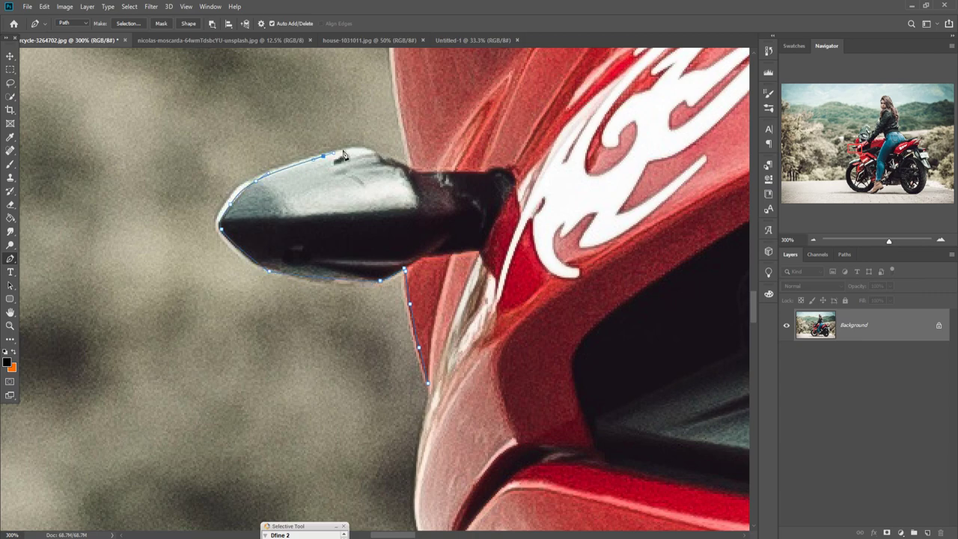
# Continue the path around the windshield, the rider's arm and hair, the motorcycle's tail and the boot sole.
pyautogui.scroll(5, 282, 279)
pyautogui.scroll(2, 282, 278)
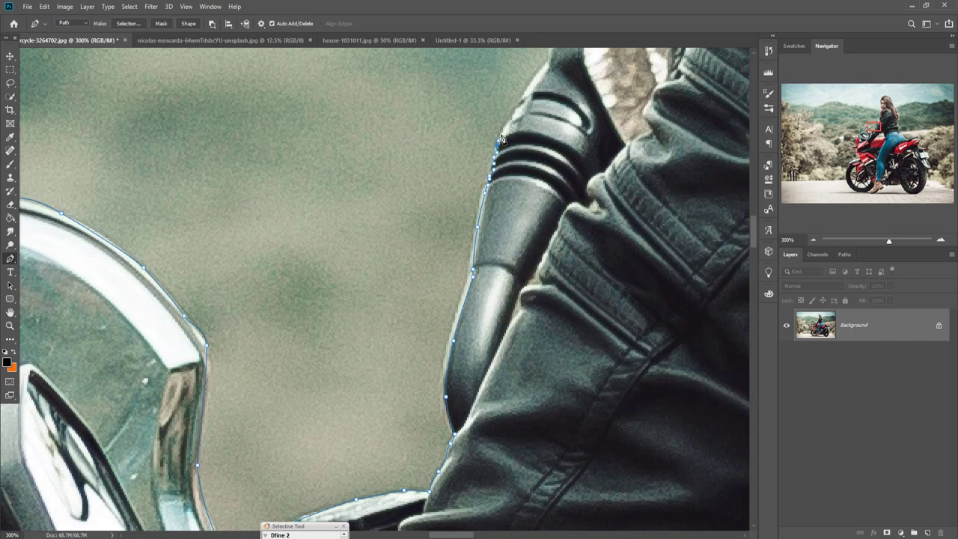
pyautogui.scroll(10, 502, 137)
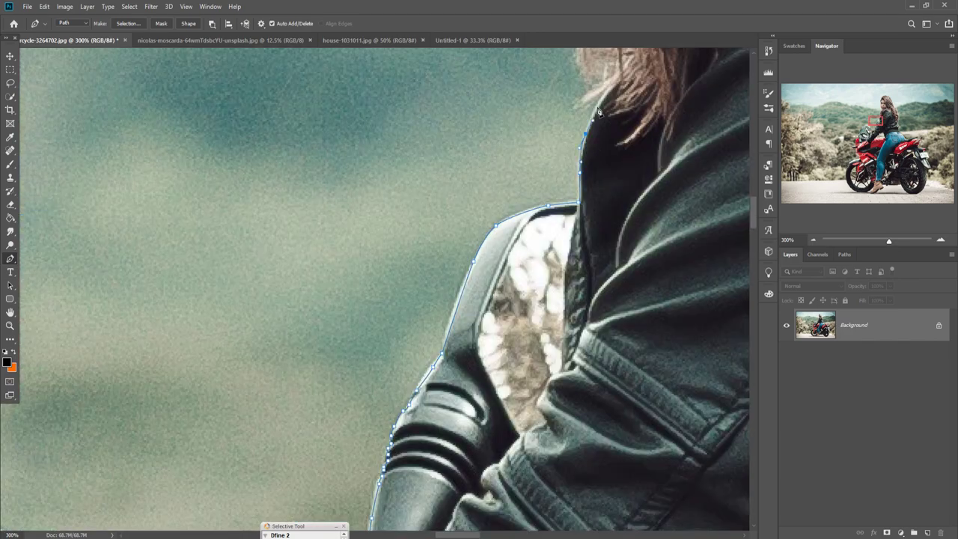
pyautogui.scroll(8, 505, 205)
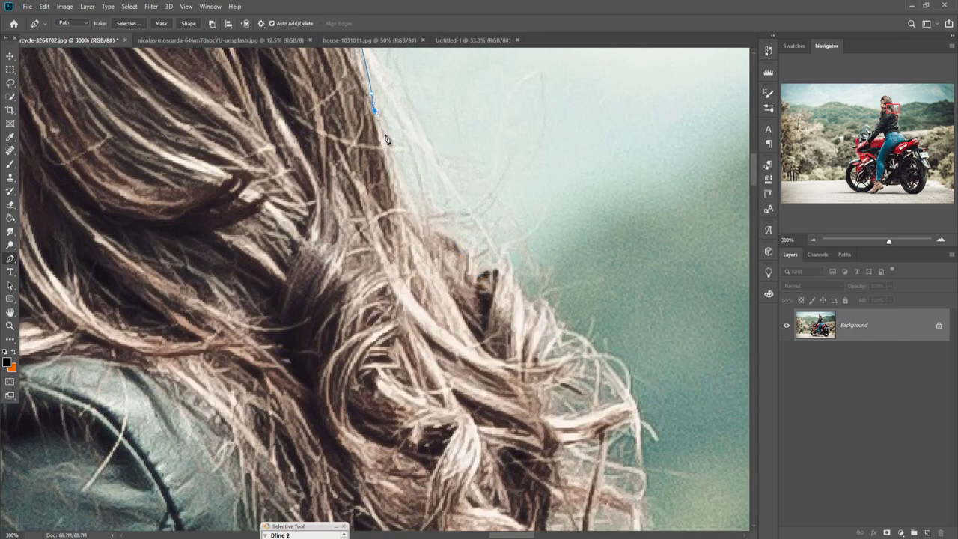
pyautogui.scroll(-3, 536, 380)
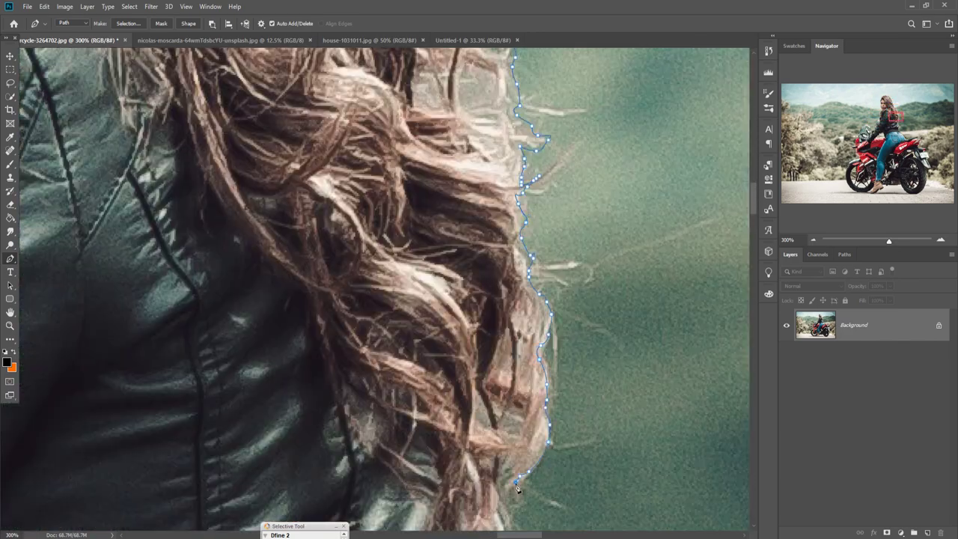
pyautogui.scroll(-10, 562, 363)
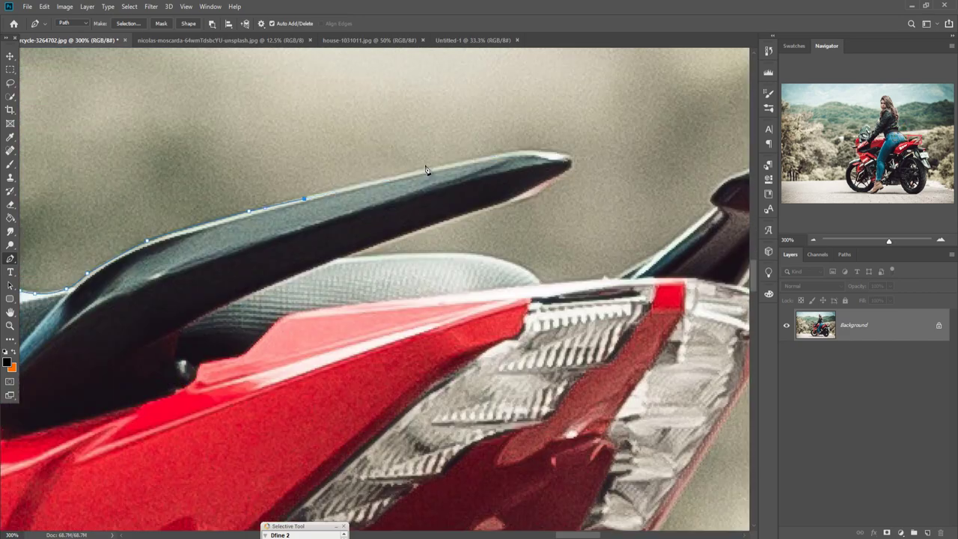
pyautogui.scroll(-5, 322, 357)
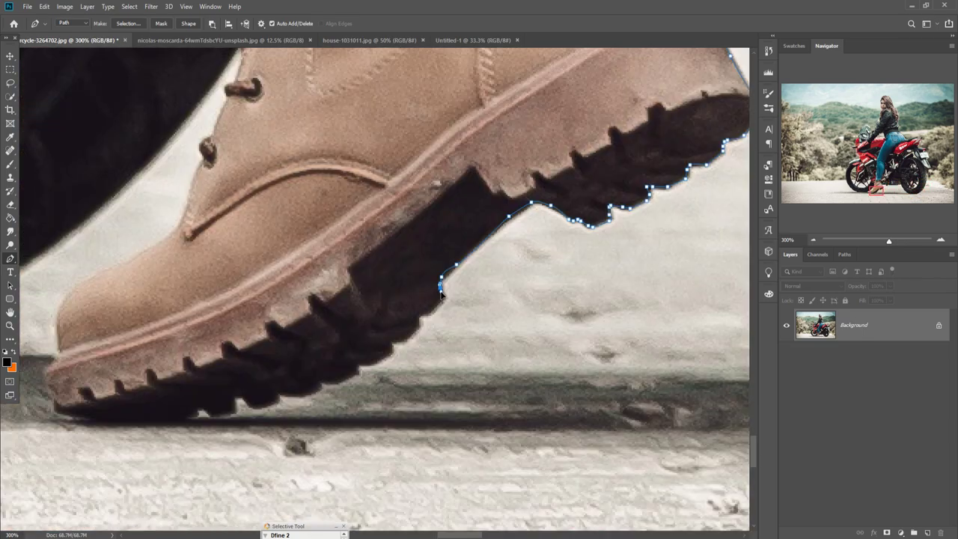
# Complete the outline, copy the rider and motorcycle onto their own layer and hide the Background layer.
pyautogui.moveTo(54, 364); pyautogui.dragTo(524, 449)
pyautogui.moveTo(112, 224); pyautogui.dragTo(449, 262)
pyautogui.moveTo(149, 112); pyautogui.dragTo(314, 472)
pyautogui.moveTo(315, 112); pyautogui.dragTo(330, 449)
pyautogui.moveTo(359, 113); pyautogui.dragTo(533, 278)
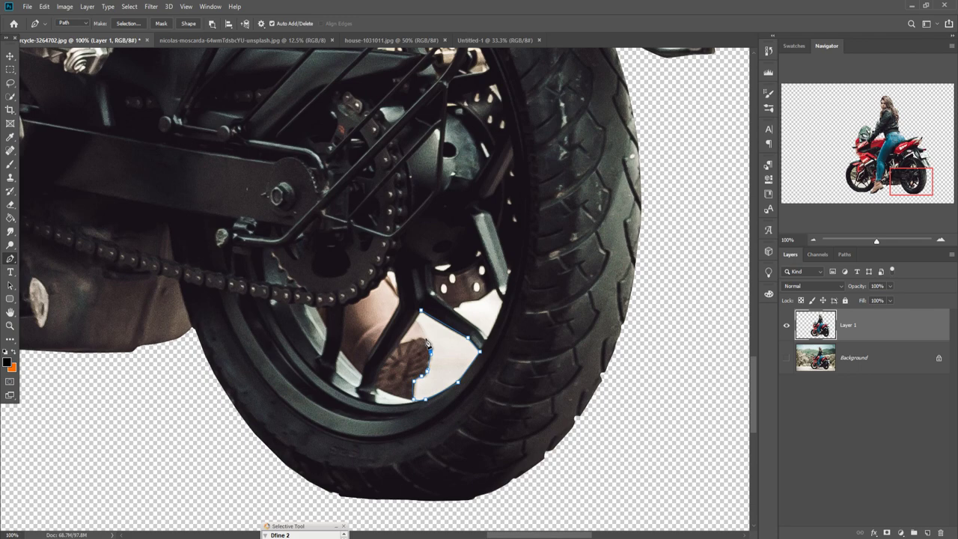
# Outline the gaps between the spokes of both wheels, delete the background inside them and deselect.
pyautogui.rightClick(473, 340)
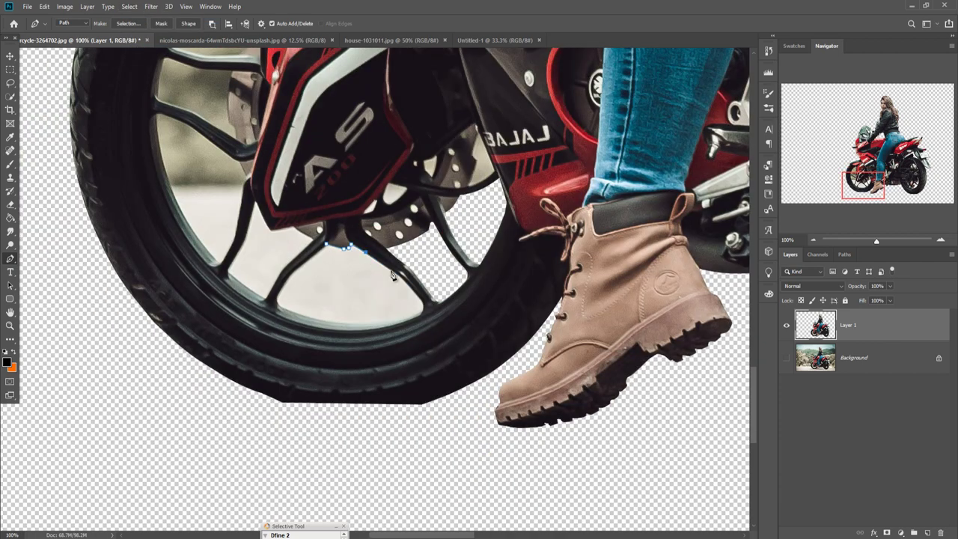
pyautogui.hotkey('ctrl', 'Return')
pyautogui.press('Delete')
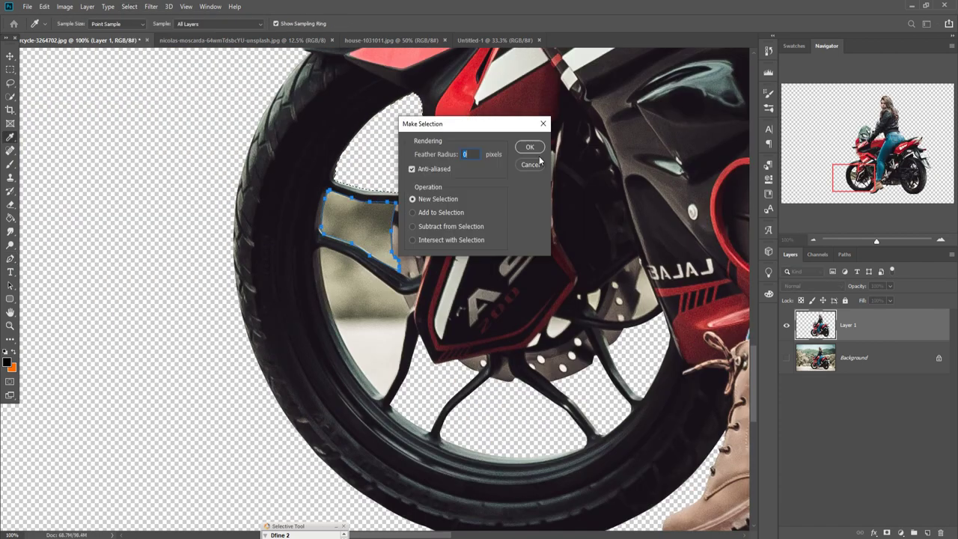
pyautogui.hotkey('ctrl', 'Return')
pyautogui.press('Delete')
pyautogui.click(129, 6)
pyautogui.click(142, 28)
# Lasso the leftover background around the front wheel's brake disc to clean up the cutout.
pyautogui.press('l')
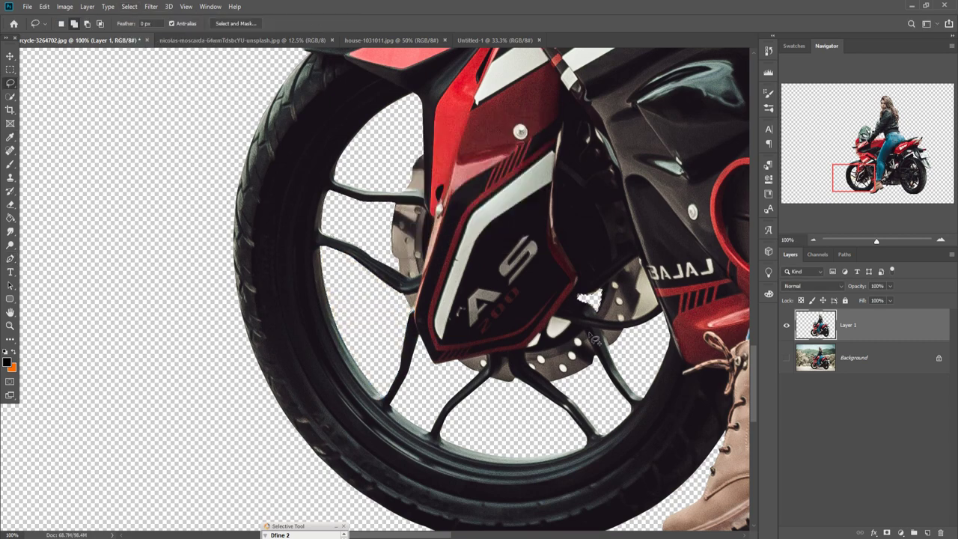
pyautogui.moveTo(631, 308)
pyautogui.mouseDown()
pyautogui.moveTo(640, 344)
pyautogui.moveTo(621, 322)
pyautogui.moveTo(581, 343)
pyautogui.moveTo(568, 373)
pyautogui.moveTo(534, 378)
pyautogui.mouseUp()
pyautogui.press('v')
pyautogui.hotkey('ctrl', '0')
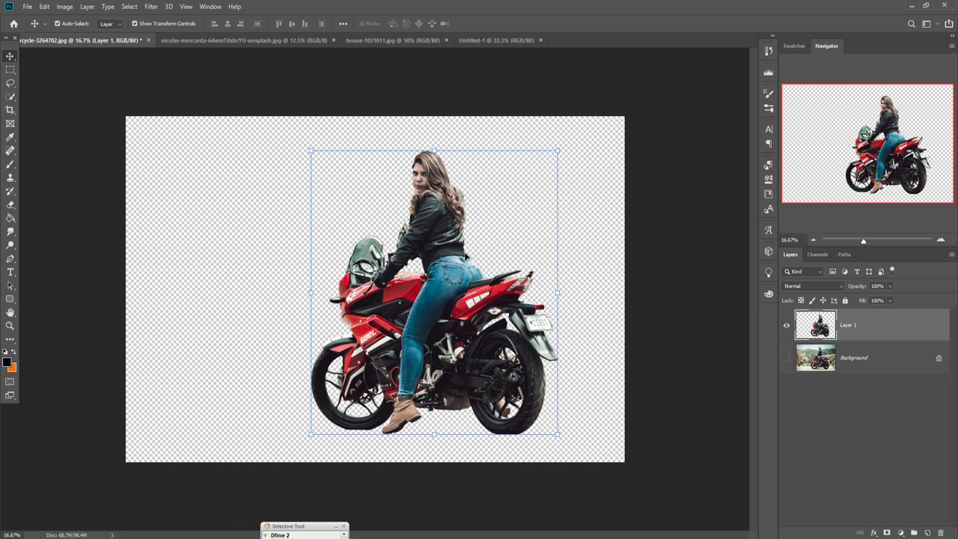
# Float the motorcycle document and dock it again as the last document after Untitled-1.
pyautogui.moveTo(74, 46); pyautogui.dragTo(75, 75)
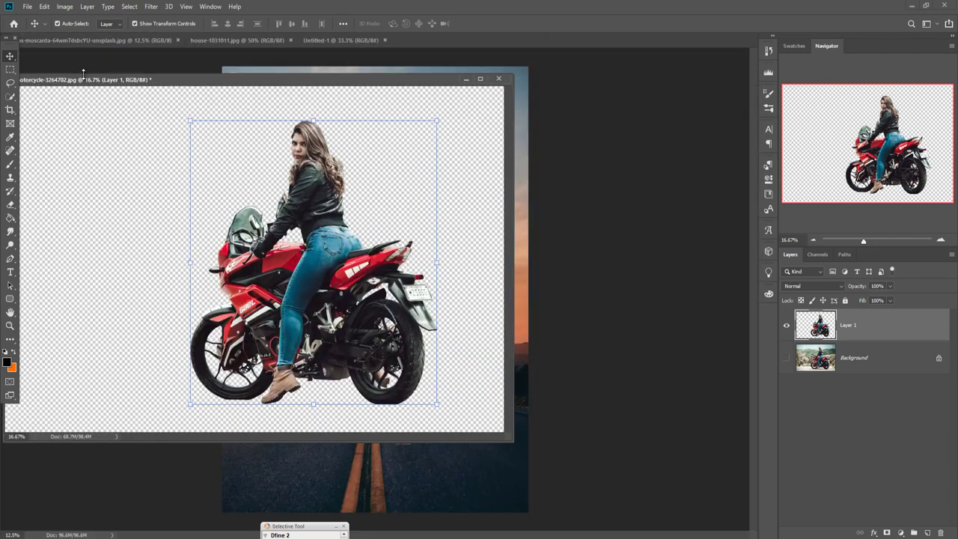
pyautogui.moveTo(528, 70); pyautogui.dragTo(515, 123)
pyautogui.moveTo(197, 131); pyautogui.dragTo(591, 42)
pyautogui.click(333, 40)
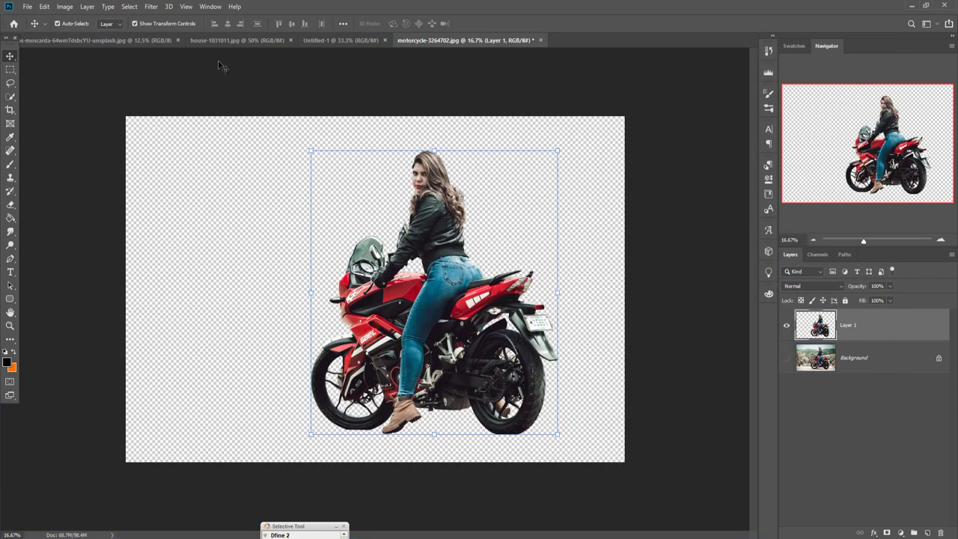
# In the sunset road photo, select the mountains and road below the sky with the Quick Selection tool.
pyautogui.click(116, 40)
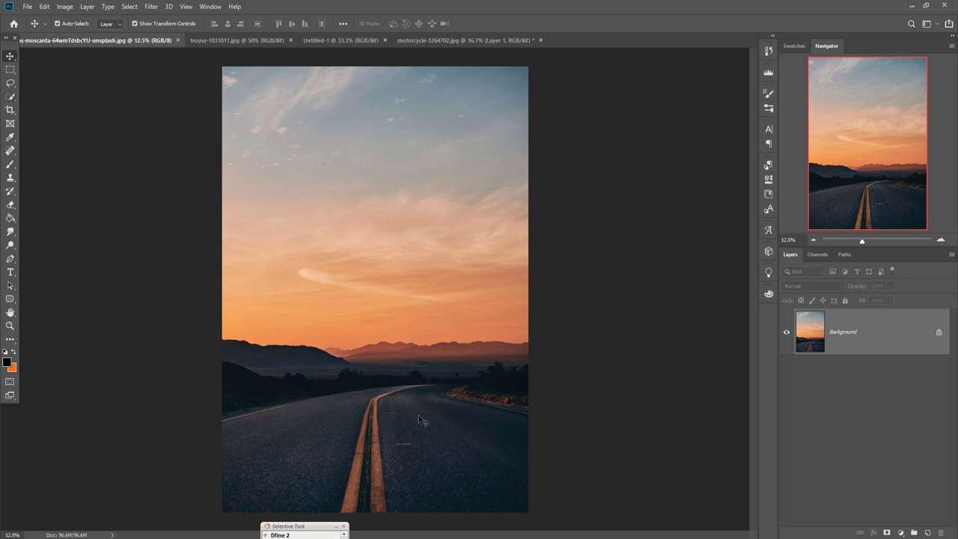
pyautogui.moveTo(9, 99); pyautogui.dragTo(40, 101)
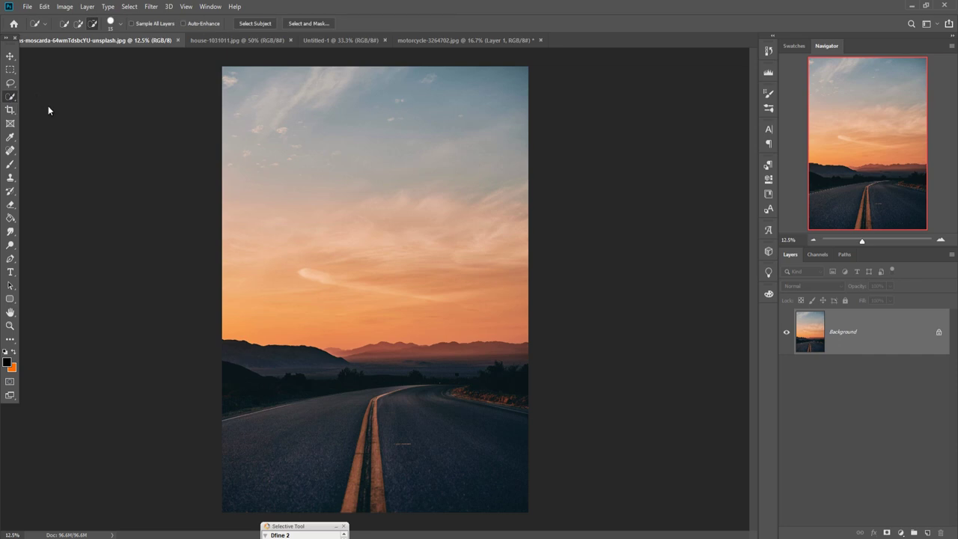
pyautogui.moveTo(388, 363)
pyautogui.mouseDown()
pyautogui.moveTo(483, 363)
pyautogui.moveTo(526, 385)
pyautogui.moveTo(392, 453)
pyautogui.moveTo(247, 464)
pyautogui.mouseUp()
pyautogui.moveTo(383, 423); pyautogui.dragTo(236, 499)
# Float the sunset road photo and copy the selected mountains and road into Untitled-1 as a new layer.
pyautogui.press('v')
pyautogui.moveTo(92, 39); pyautogui.dragTo(532, 85)
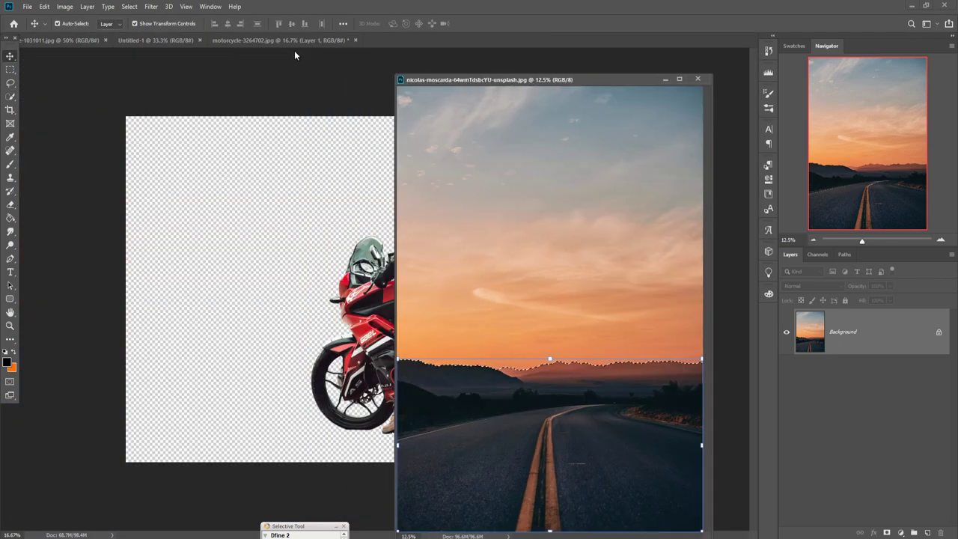
pyautogui.click(158, 41)
pyautogui.click(573, 401)
pyautogui.moveTo(573, 401); pyautogui.dragTo(296, 299)
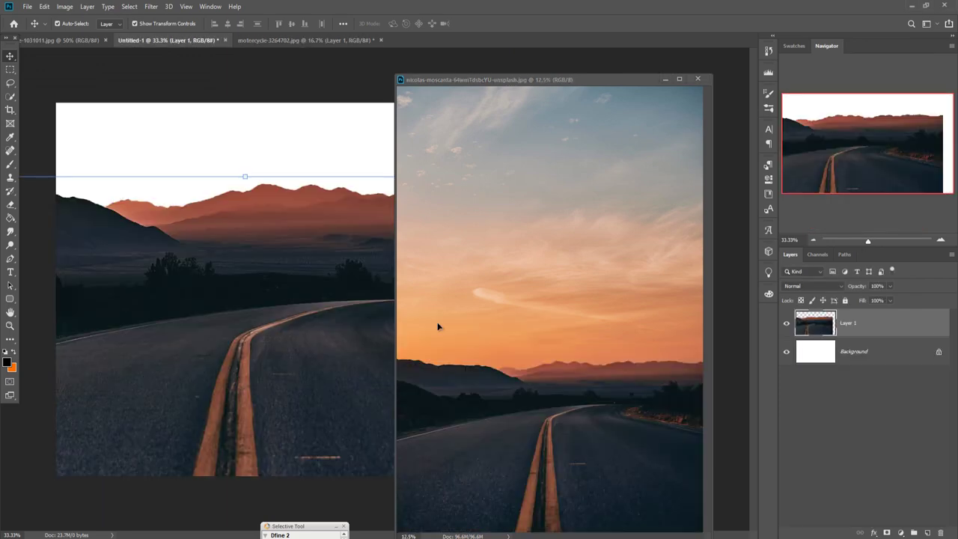
# Minimize the road photo, then scale the road layer to 79.16% and position it across the lower part of the canvas.
pyautogui.click(663, 78)
pyautogui.moveTo(422, 289); pyautogui.dragTo(498, 279)
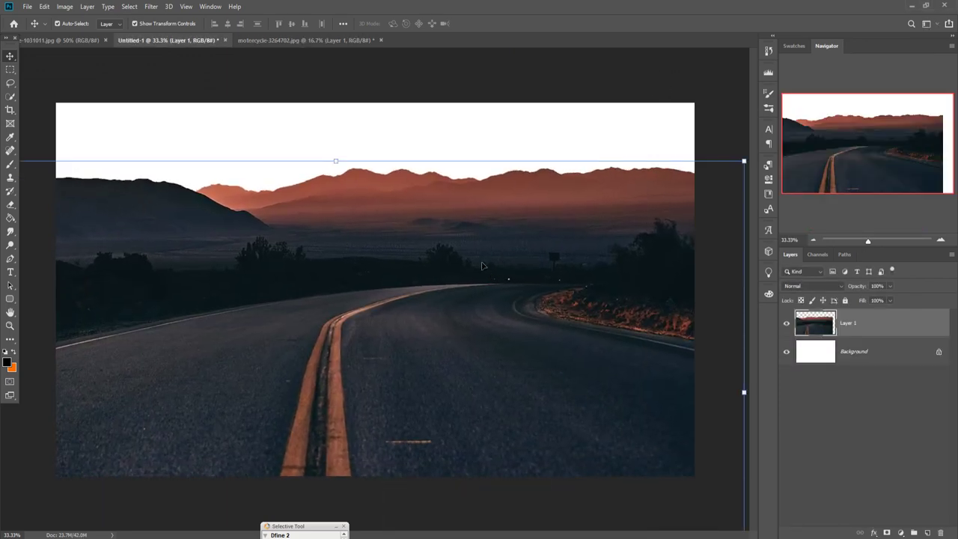
pyautogui.moveTo(337, 161); pyautogui.dragTo(338, 253)
pyautogui.moveTo(449, 375); pyautogui.dragTo(488, 380)
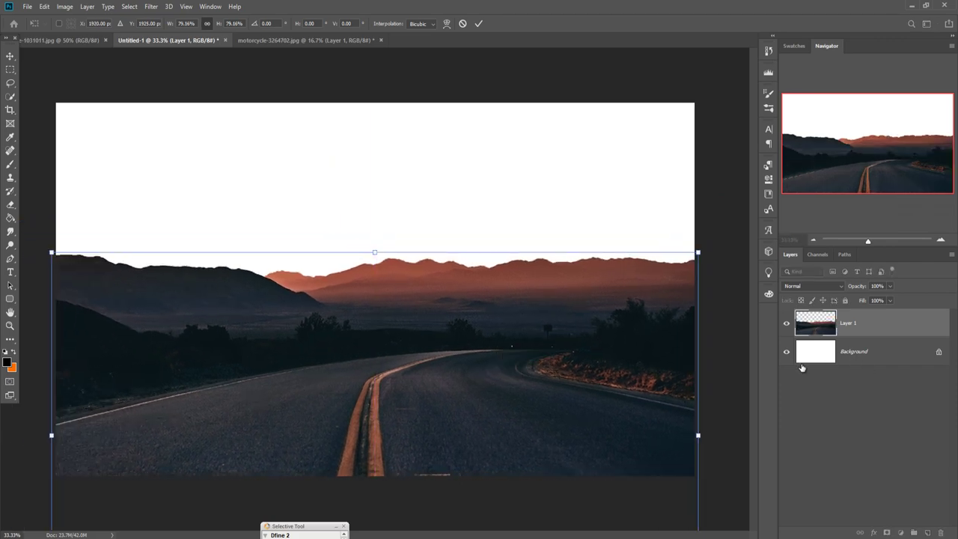
pyautogui.moveTo(603, 405); pyautogui.dragTo(605, 408)
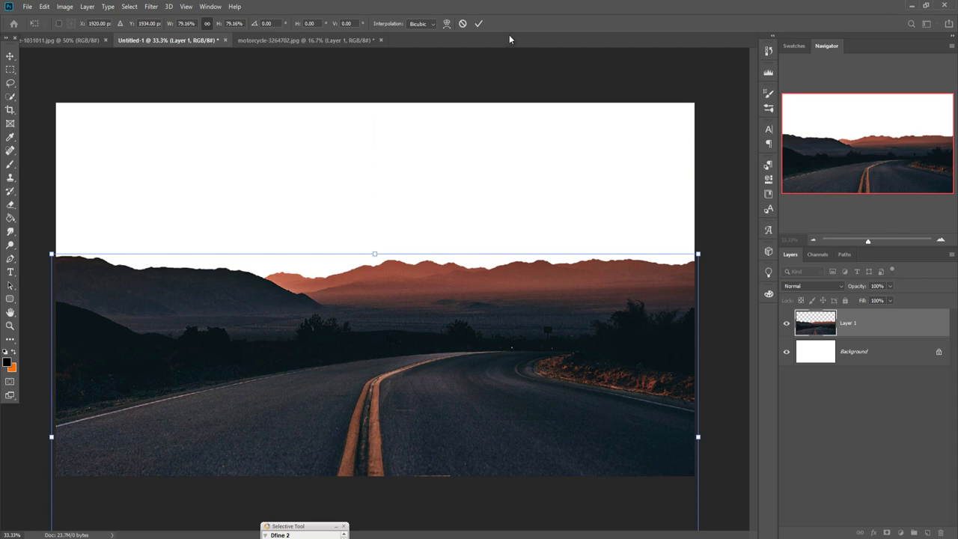
pyautogui.click(478, 24)
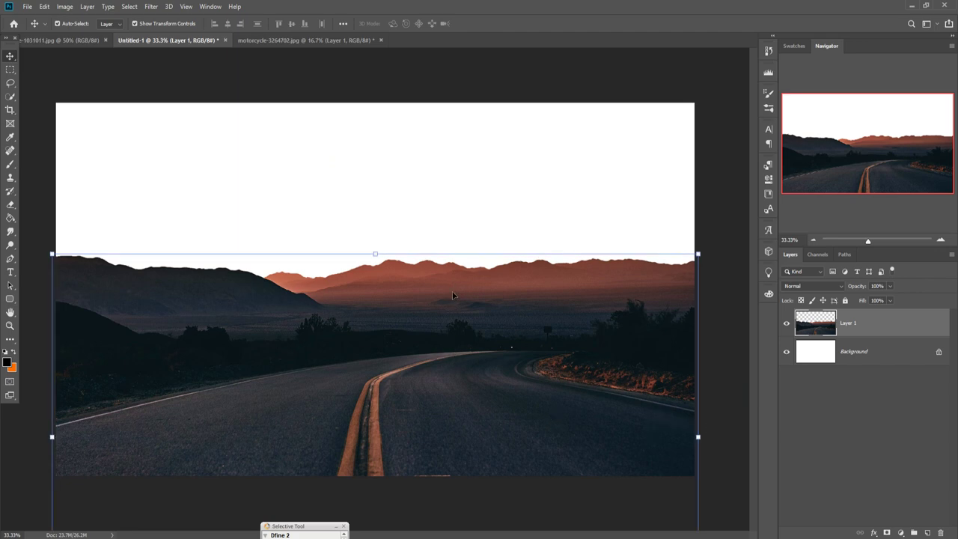
# Select the sky above the house with the Rectangular Marquee tool and place it in Untitled-1 beneath the road layer, fitted to the canvas width.
pyautogui.click(35, 42)
pyautogui.click(9, 68)
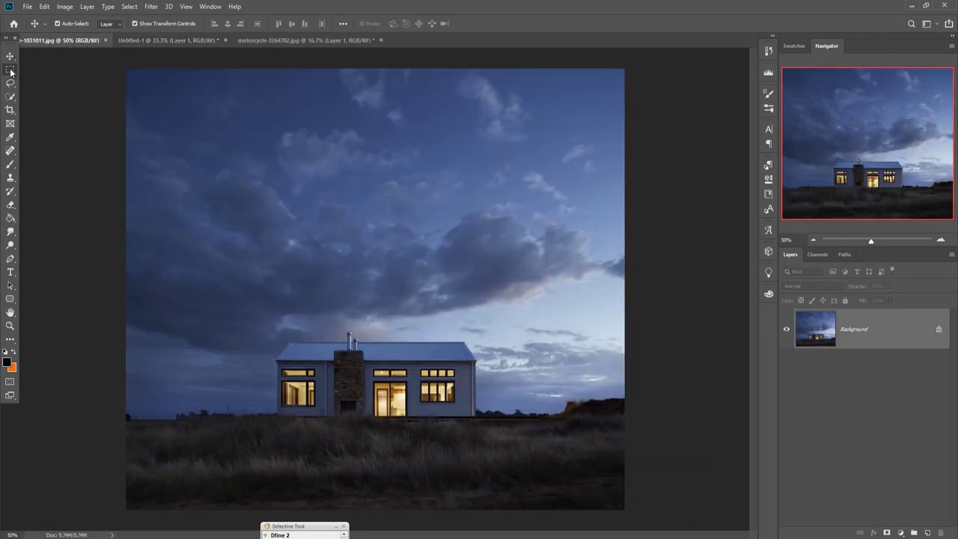
pyautogui.moveTo(120, 60); pyautogui.dragTo(630, 314)
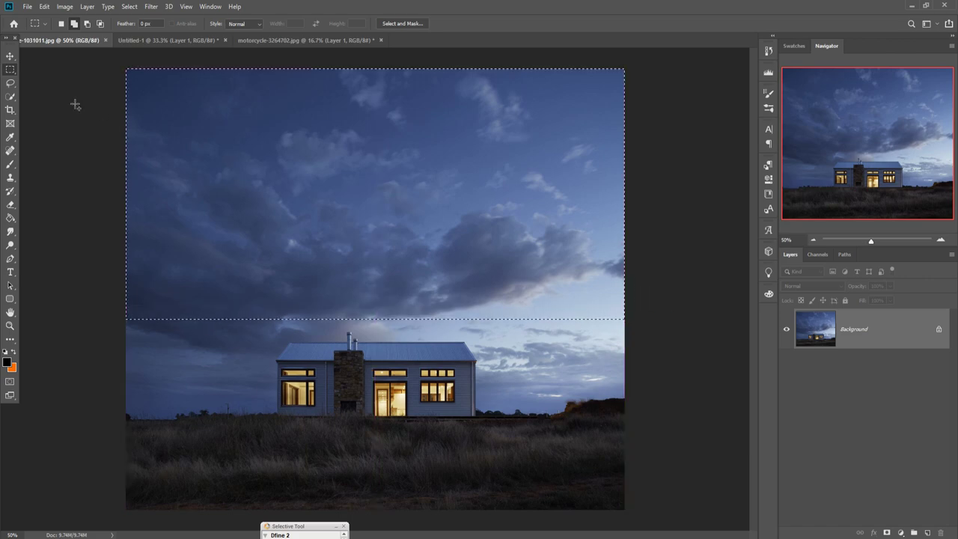
pyautogui.click(10, 56)
pyautogui.moveTo(61, 52); pyautogui.dragTo(415, 164)
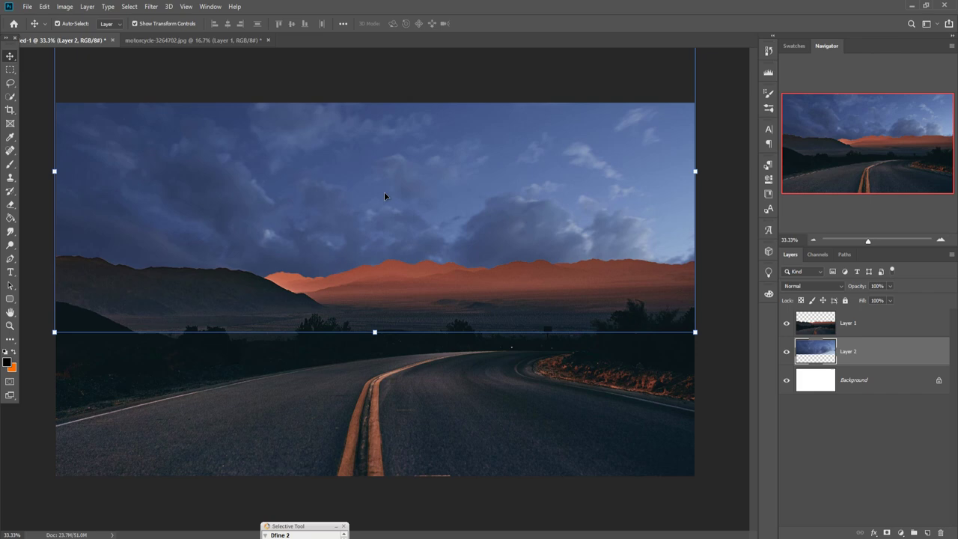
# Darken the sky with a Curves adjustment directly above the sky layer, setting input 163 to output 105.
pyautogui.click(901, 532)
pyautogui.click(898, 407)
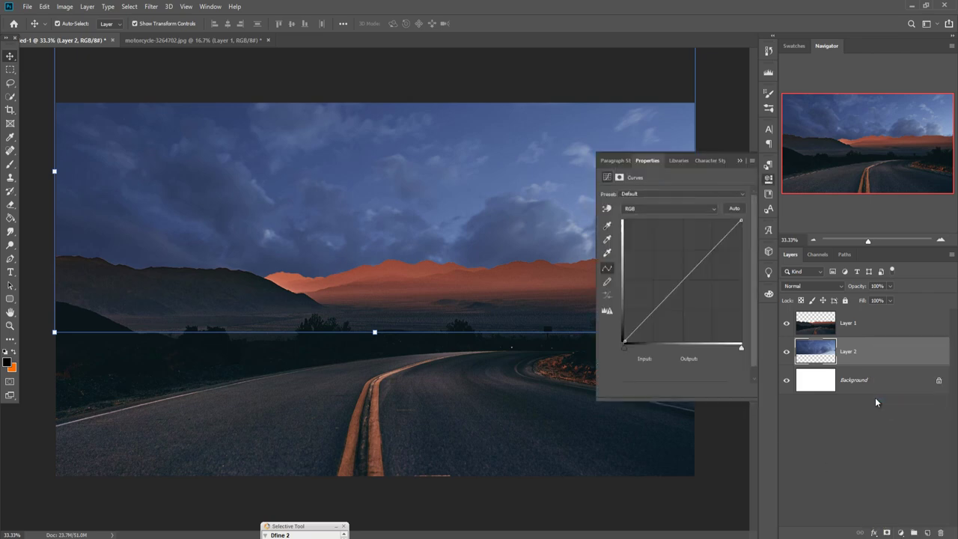
pyautogui.moveTo(686, 278); pyautogui.dragTo(699, 291)
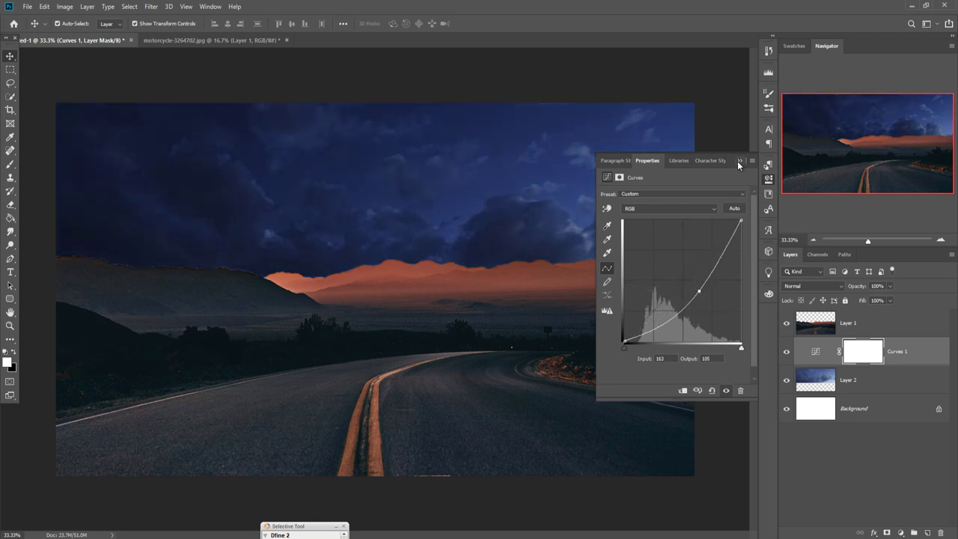
pyautogui.click(739, 161)
# Create a new layer above the road layer, clip it to the road, and activate the Brush tool.
pyautogui.click(870, 329)
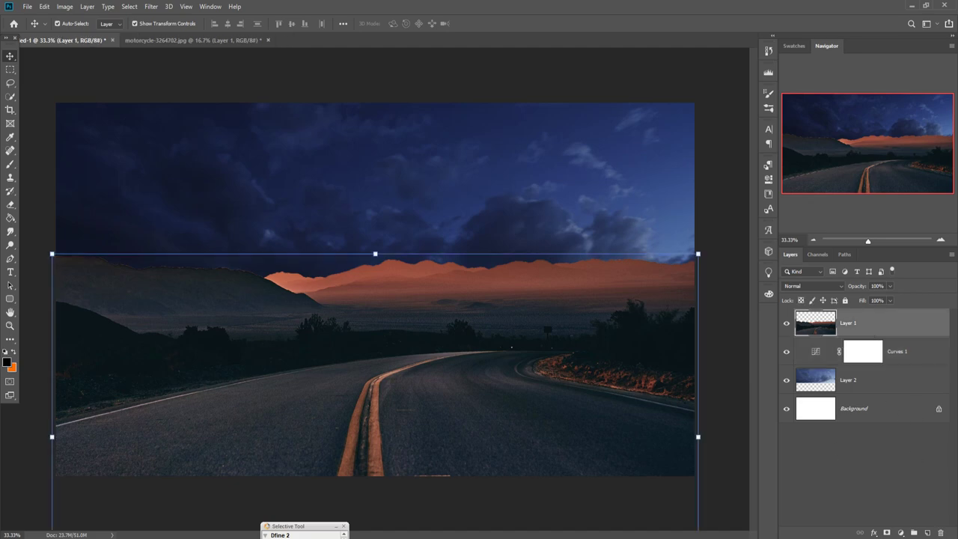
pyautogui.click(927, 533)
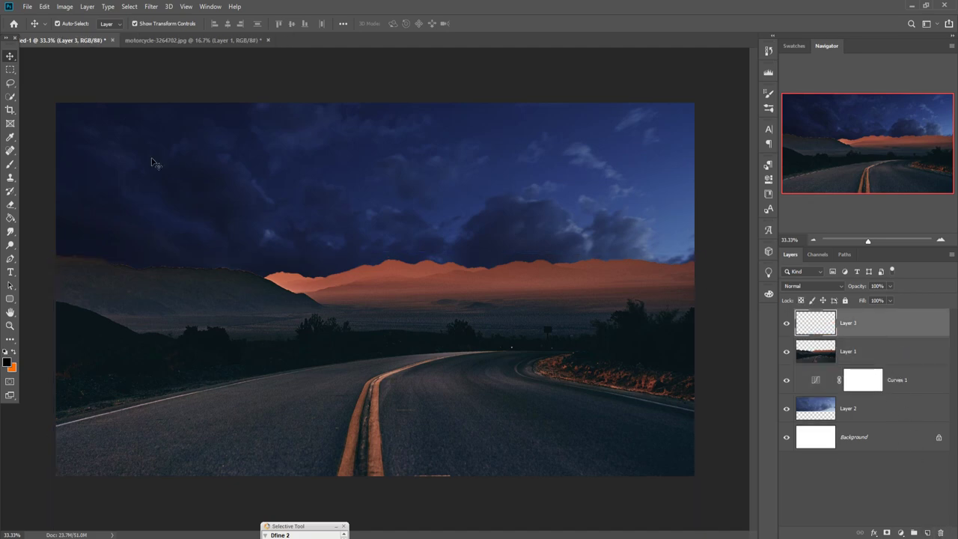
pyautogui.click(10, 165)
pyautogui.rightClick(895, 317)
pyautogui.click(817, 301)
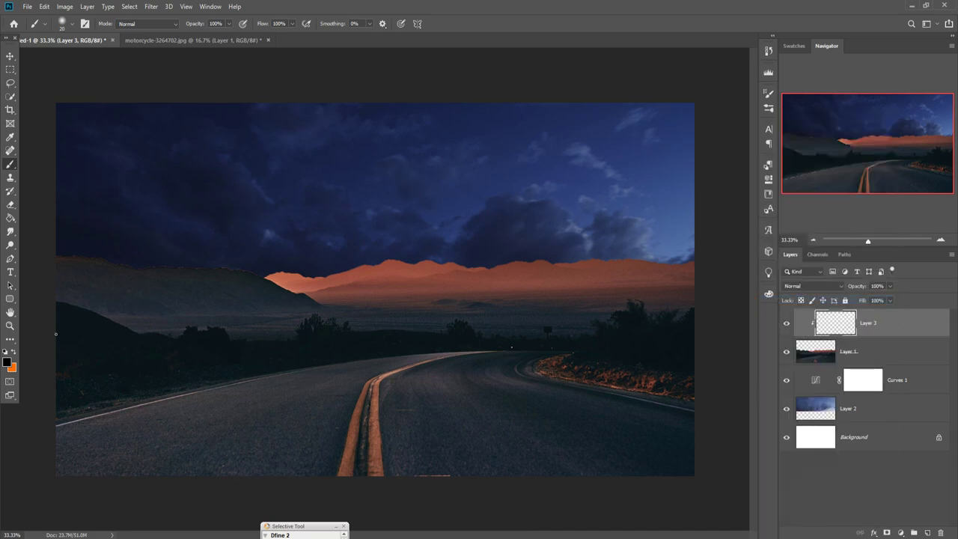
# Paint over the orange mountains with a dark colour sampled from the sky, using a soft 600 px brush at 12% opacity.
pyautogui.click(7, 364)
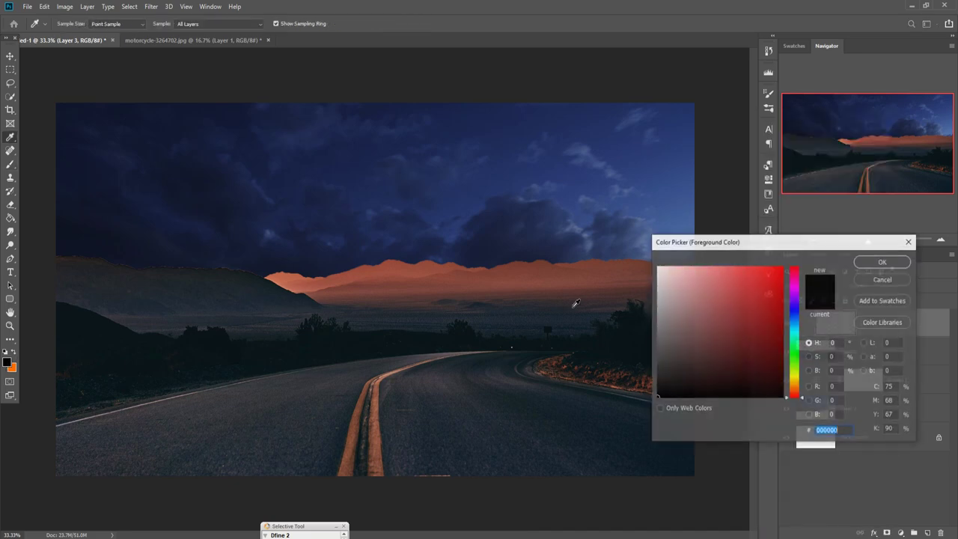
pyautogui.click(244, 216)
pyautogui.click(883, 261)
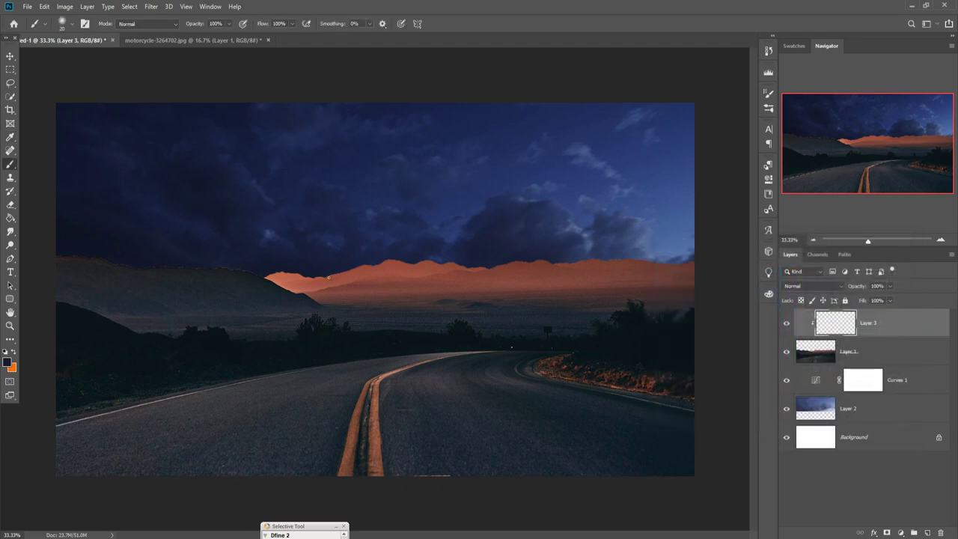
pyautogui.press(']')
pyautogui.press(']')
pyautogui.press(']')
pyautogui.press(']')
pyautogui.press(']')
pyautogui.press('1')
pyautogui.press('2')
pyautogui.moveTo(299, 284)
pyautogui.mouseDown()
pyautogui.moveTo(539, 289)
pyautogui.moveTo(651, 262)
pyautogui.mouseUp()
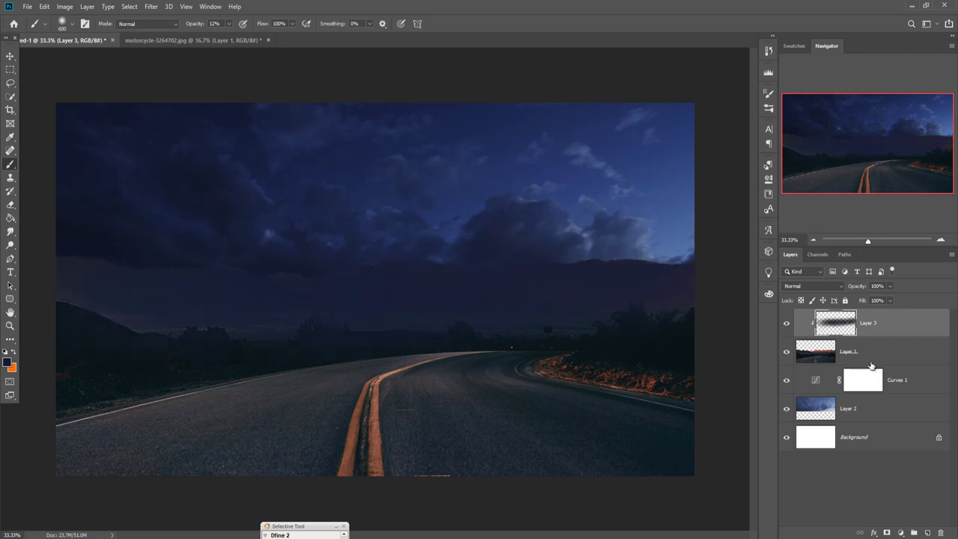
# Brush dark blue #093458 haze onto two new layers, one below the road layer and one above all layers.
pyautogui.hotkey('ctrl', 'shift', 'alt', 'n')
pyautogui.click(7, 362)
pyautogui.click(883, 261)
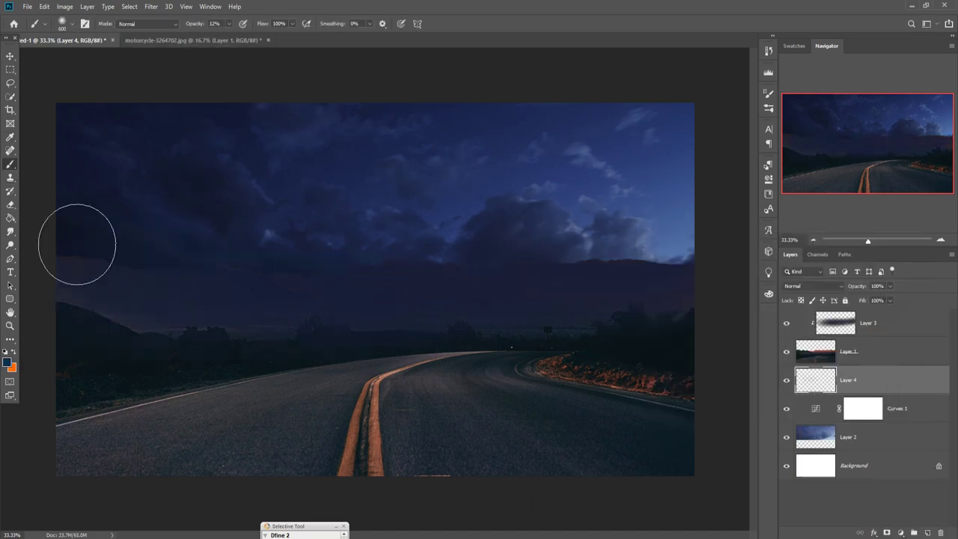
pyautogui.hotkey('ctrl', 'shift', 'alt', 'n')
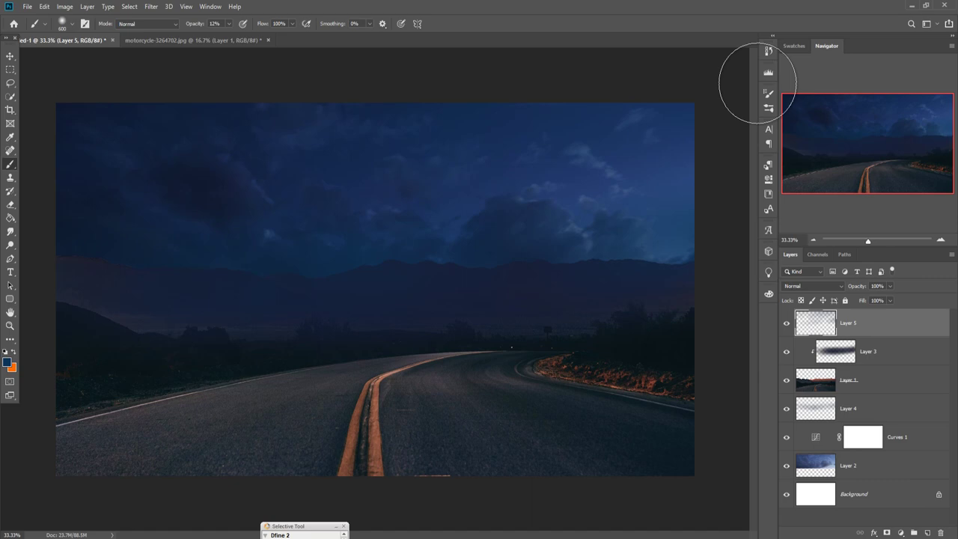
# Float the motorcycle photo, copy the cut-out rider into Untitled-1 as the top layer, and put the photo window away.
pyautogui.press('v')
pyautogui.hotkey('ctrl', 'Tab')
pyautogui.moveTo(184, 39); pyautogui.dragTo(289, 103)
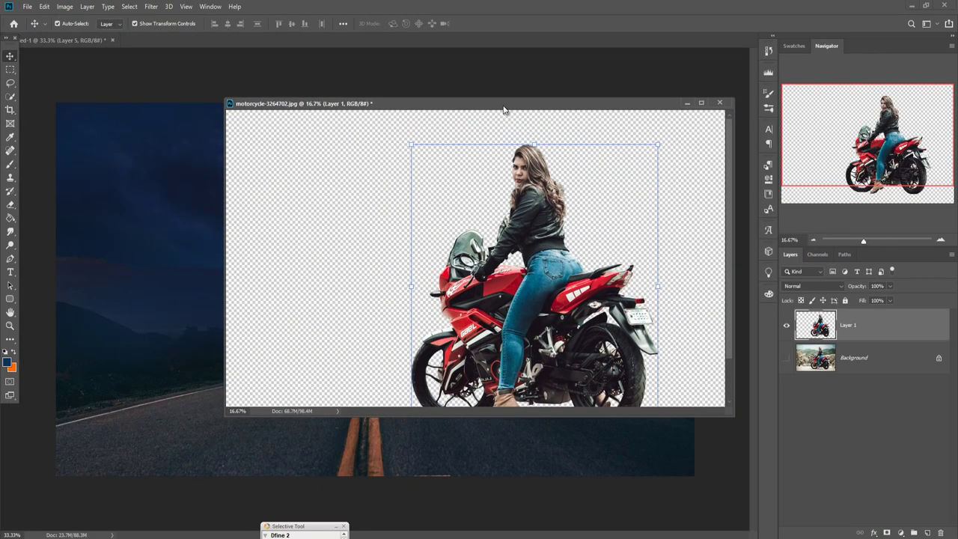
pyautogui.moveTo(504, 108); pyautogui.dragTo(713, 125)
pyautogui.moveTo(752, 243); pyautogui.dragTo(591, 223)
pyautogui.click(929, 118)
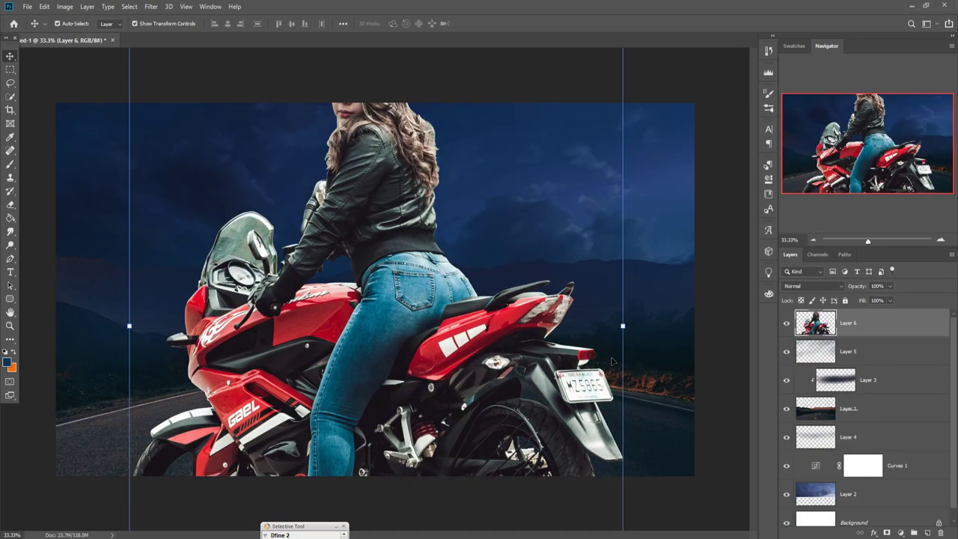
# Scale the rider layer to 26.53% and place it on the yellow road lines near the canvas centre.
pyautogui.moveTo(624, 326); pyautogui.dragTo(445, 300)
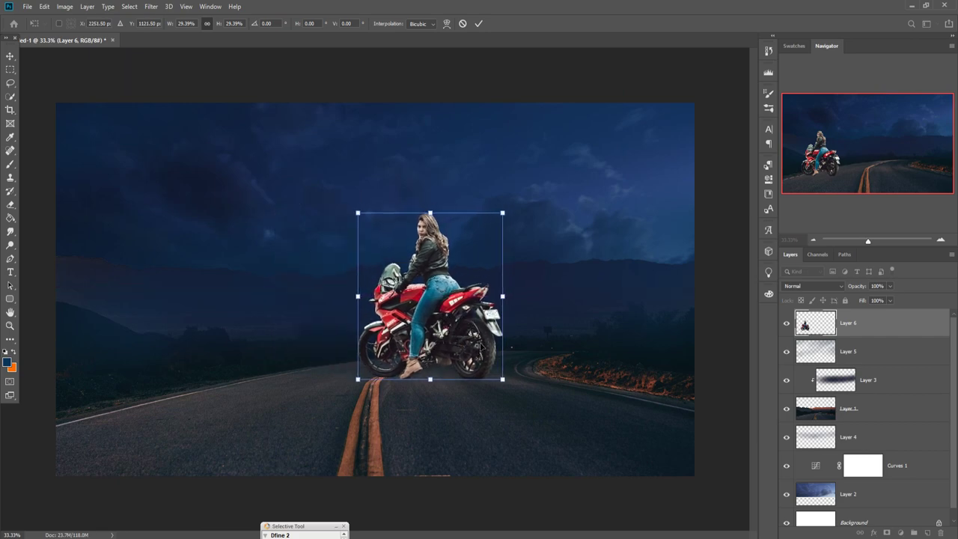
pyautogui.moveTo(503, 295); pyautogui.dragTo(500, 294)
pyautogui.moveTo(443, 318); pyautogui.dragTo(401, 338)
pyautogui.moveTo(388, 335); pyautogui.dragTo(381, 331)
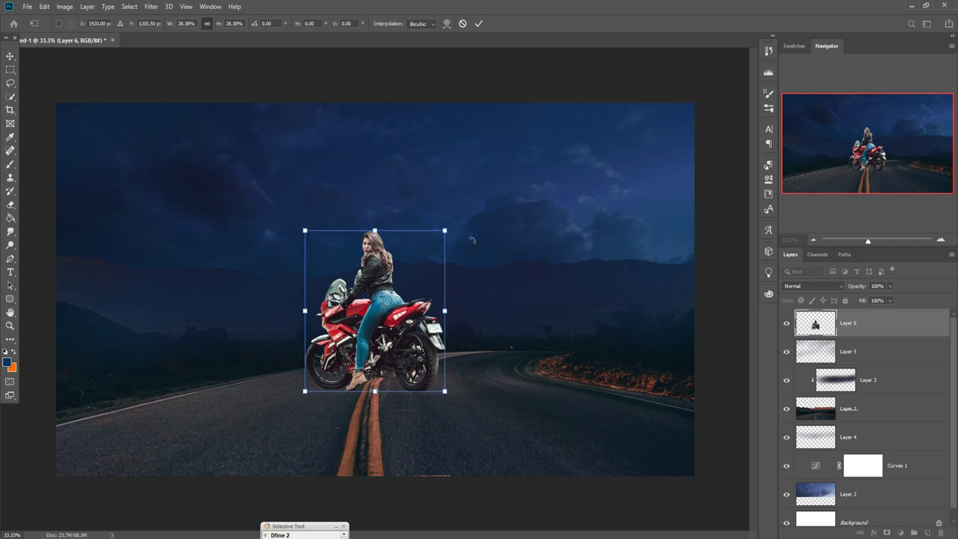
pyautogui.moveTo(445, 232); pyautogui.dragTo(436, 241)
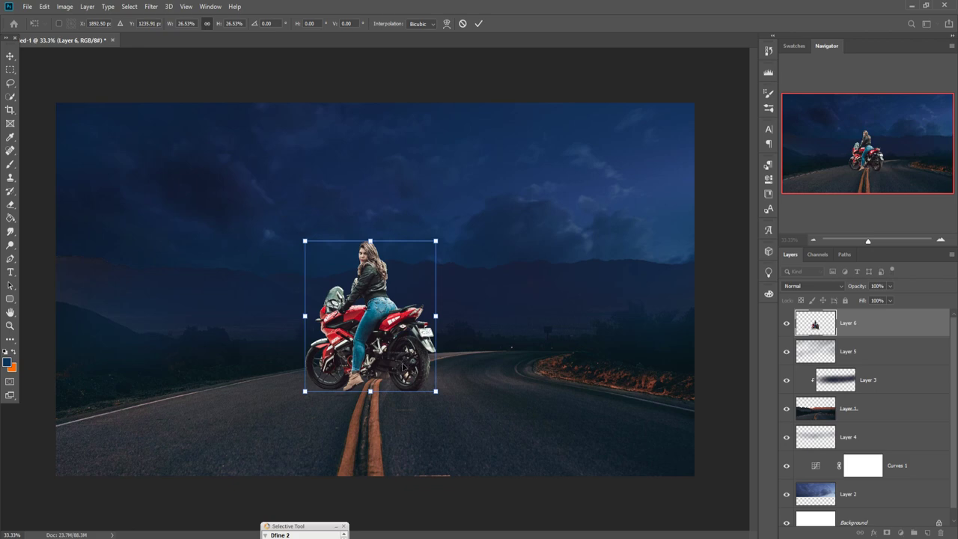
pyautogui.click(478, 23)
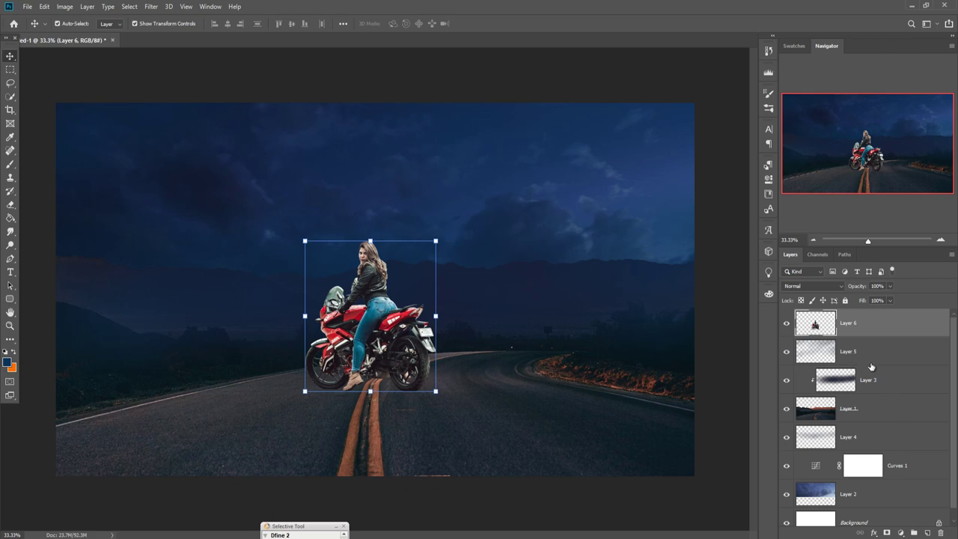
# Create a layer beneath the rider and paint a soft black spot under the motorcycle at 100% brush opacity.
pyautogui.click(872, 358)
pyautogui.click(927, 532)
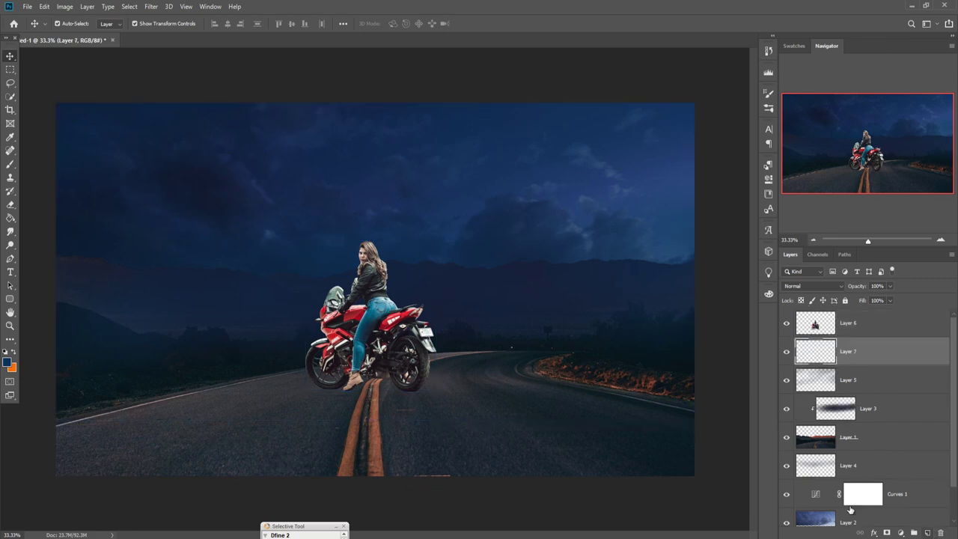
pyautogui.click(10, 164)
pyautogui.click(229, 23)
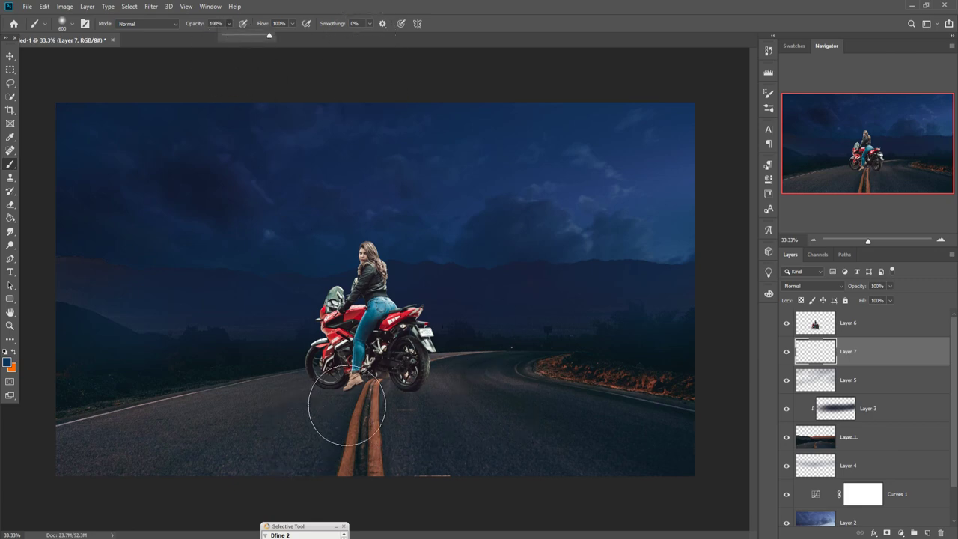
pyautogui.click(6, 363)
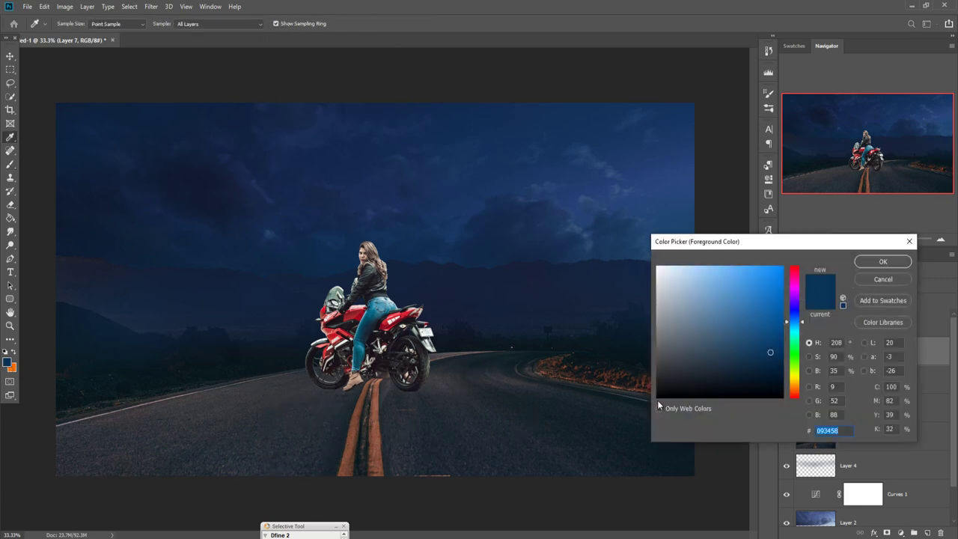
pyautogui.click(691, 387)
pyautogui.click(883, 261)
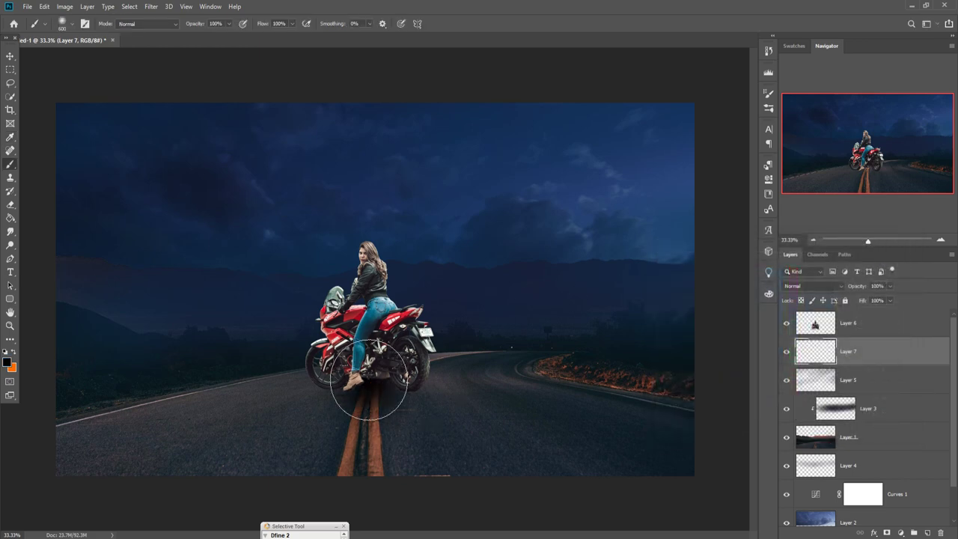
# Flatten the black spot into a shadow, about 222.77% wide and 15.86% high, and place it under the rear wheel.
pyautogui.click(10, 56)
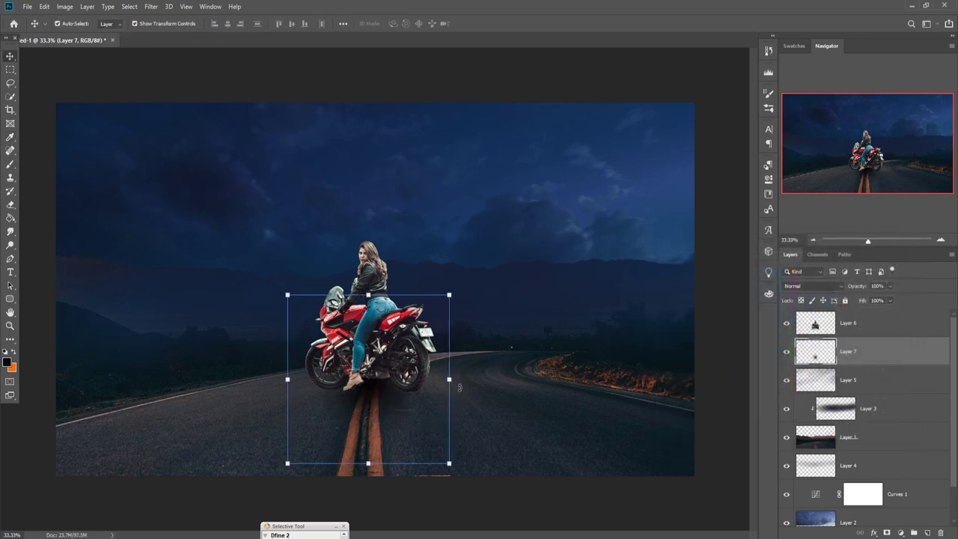
pyautogui.moveTo(449, 379); pyautogui.dragTo(648, 379)
pyautogui.moveTo(468, 294); pyautogui.dragTo(400, 395)
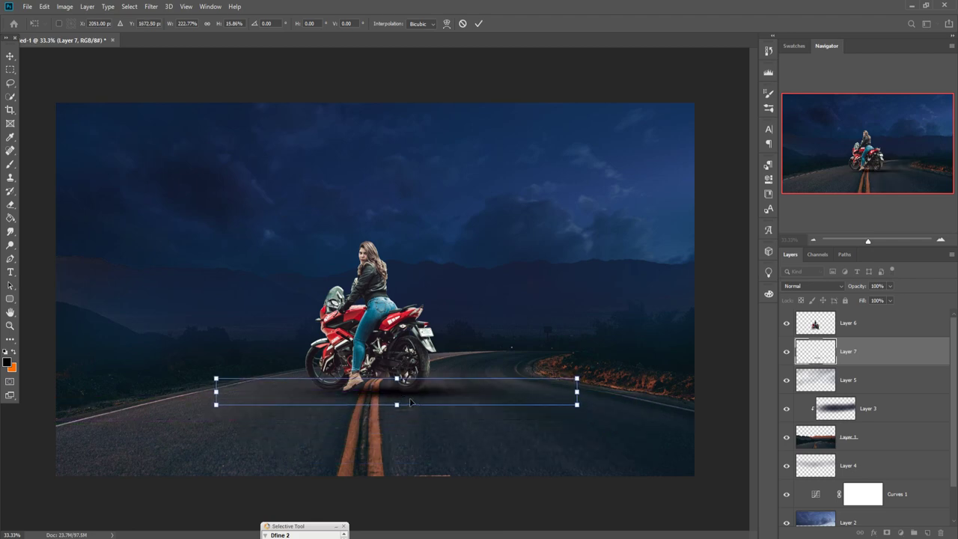
pyautogui.press('Return')
# Duplicate the wheel shadow layer and position the copy beneath the motorcycle's front wheel.
pyautogui.rightClick(858, 353)
pyautogui.click(754, 157)
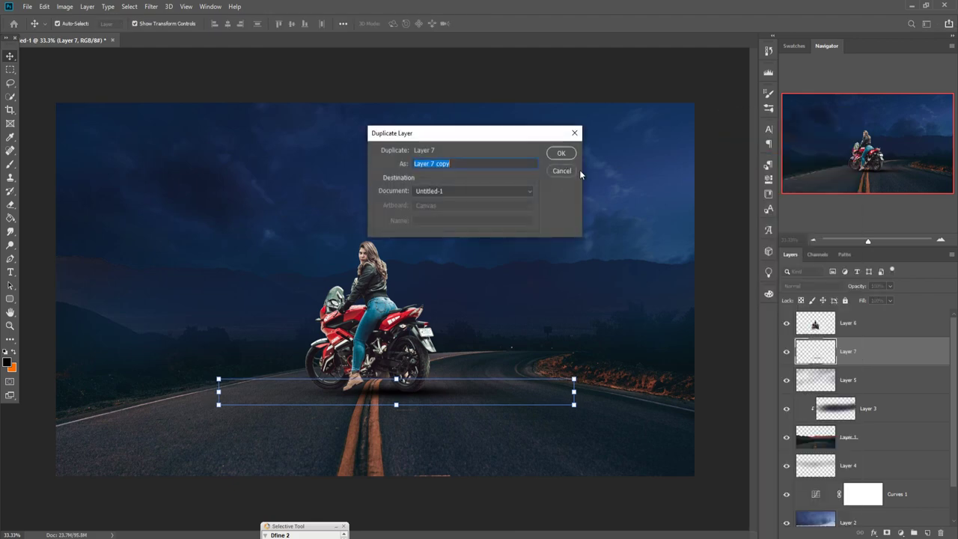
pyautogui.press('Return')
pyautogui.moveTo(404, 402); pyautogui.dragTo(348, 395)
pyautogui.press('Up')
pyautogui.press('Up')
pyautogui.press('Up')
pyautogui.press('Up')
pyautogui.press('Up')
pyautogui.press('Up')
pyautogui.press('Up')
pyautogui.press('Up')
pyautogui.press('Up')
pyautogui.press('Up')
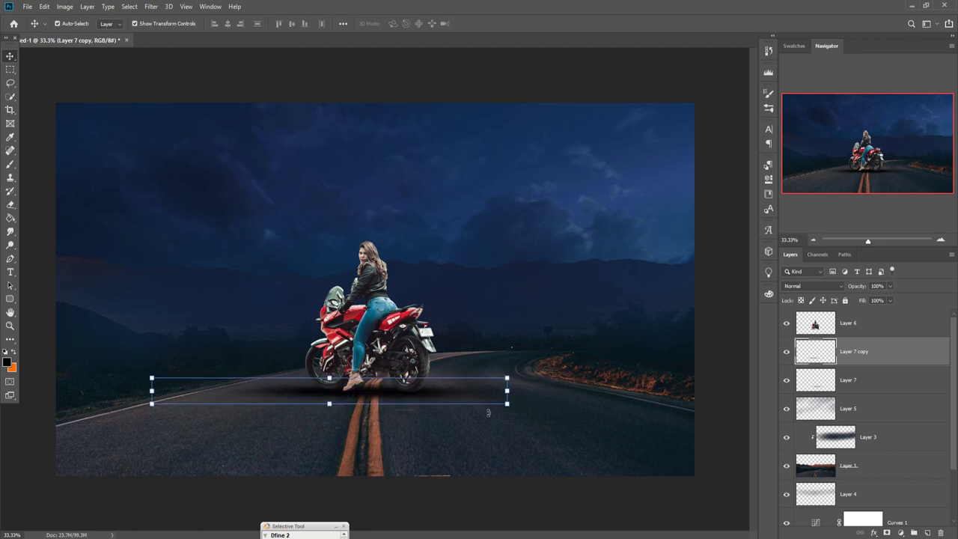
pyautogui.press('Up')
pyautogui.press('Up')
pyautogui.press('Up')
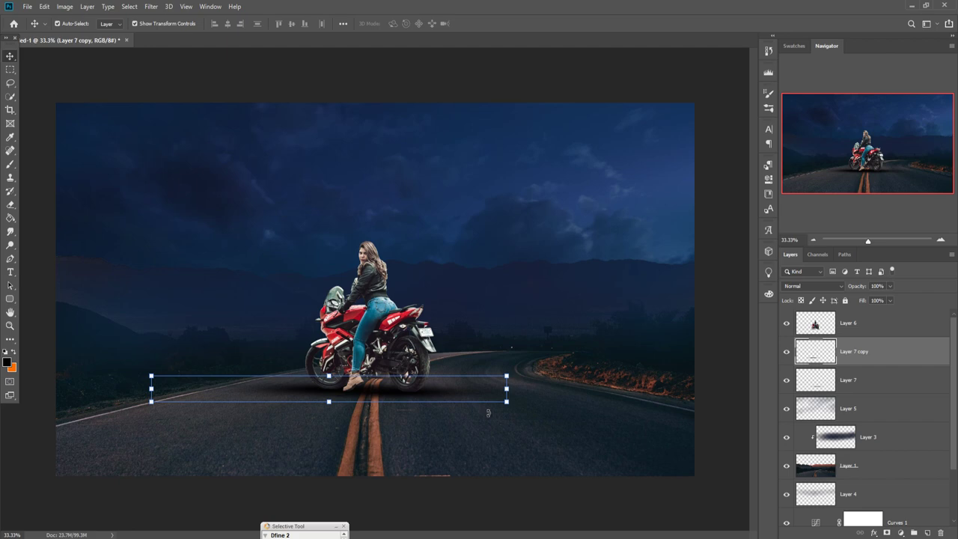
# Add a Curves adjustment clipped to the rider layer and darken it with input 158 at output 112.
pyautogui.click(386, 324)
pyautogui.hotkey('ctrl', '+')
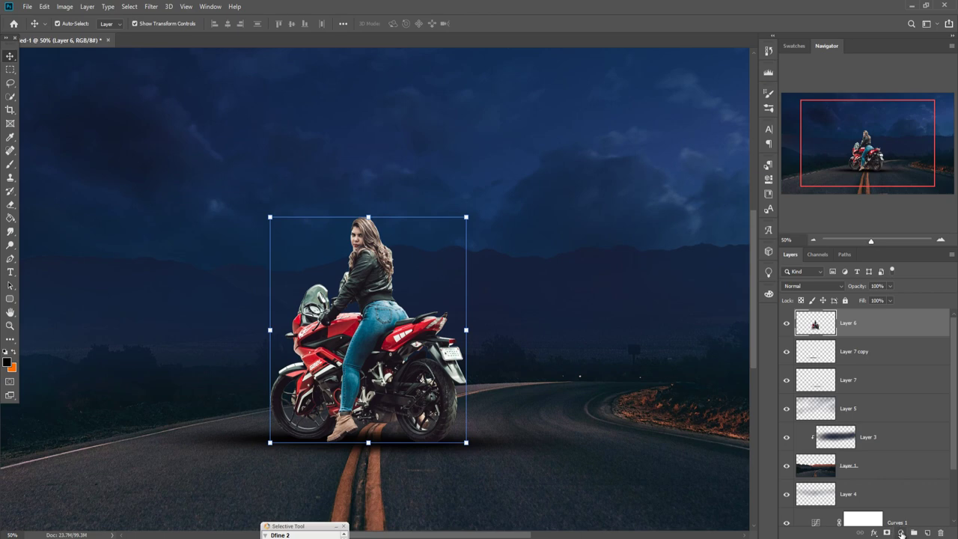
pyautogui.click(901, 532)
pyautogui.click(894, 402)
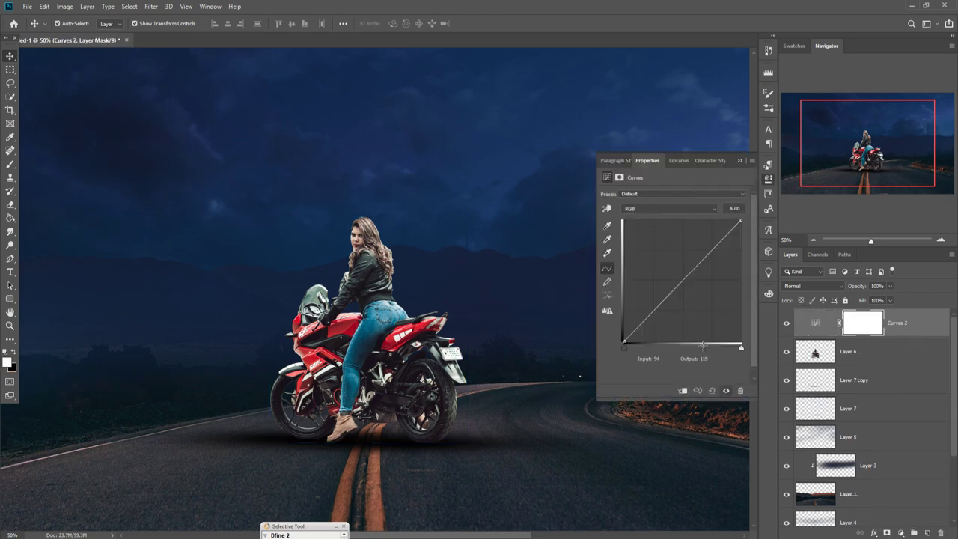
pyautogui.click(683, 282)
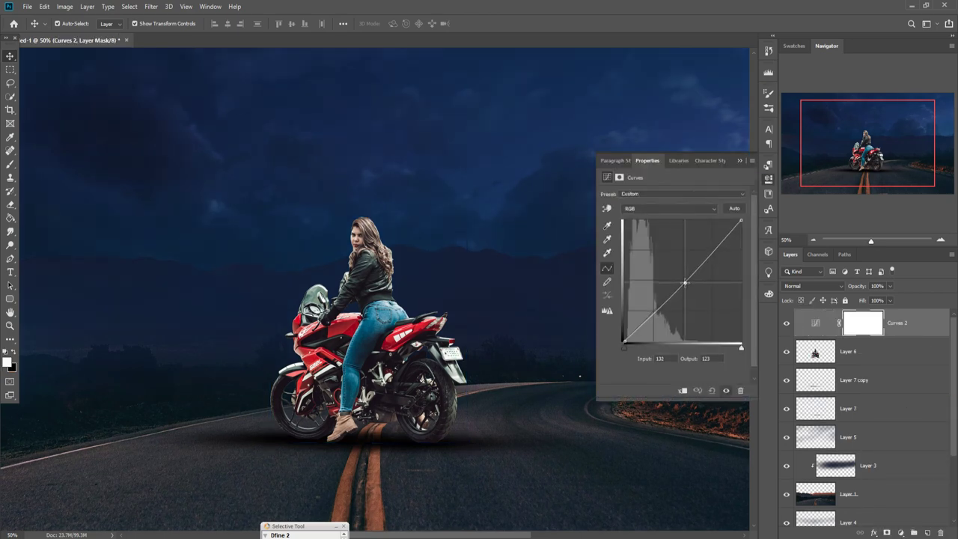
pyautogui.click(683, 390)
pyautogui.moveTo(684, 285); pyautogui.dragTo(697, 291)
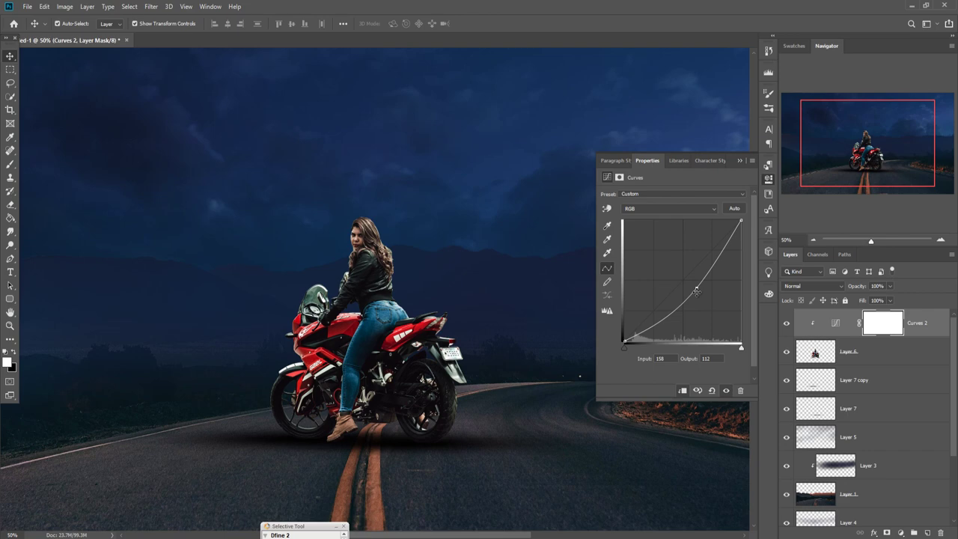
pyautogui.click(739, 160)
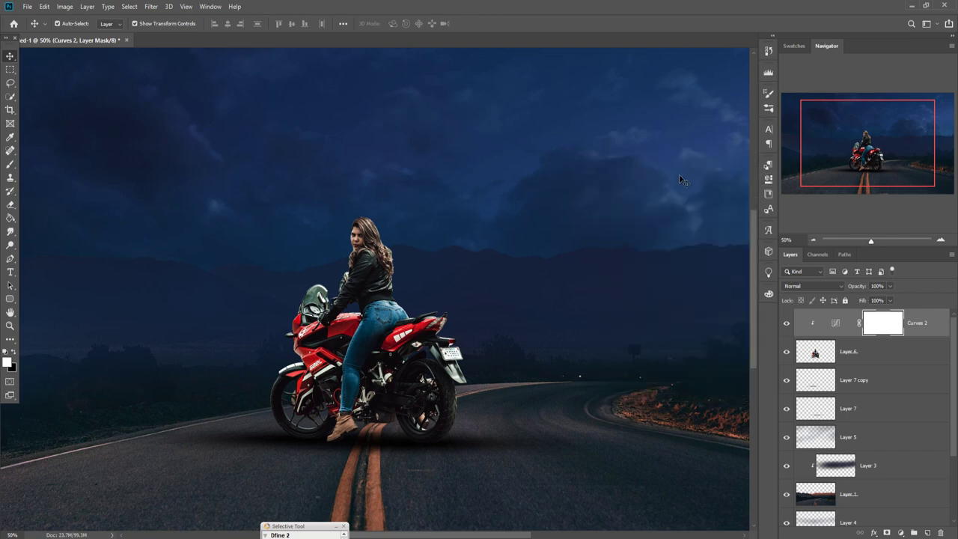
# Add a new empty layer above the rider's Curves adjustment.
pyautogui.click(869, 352)
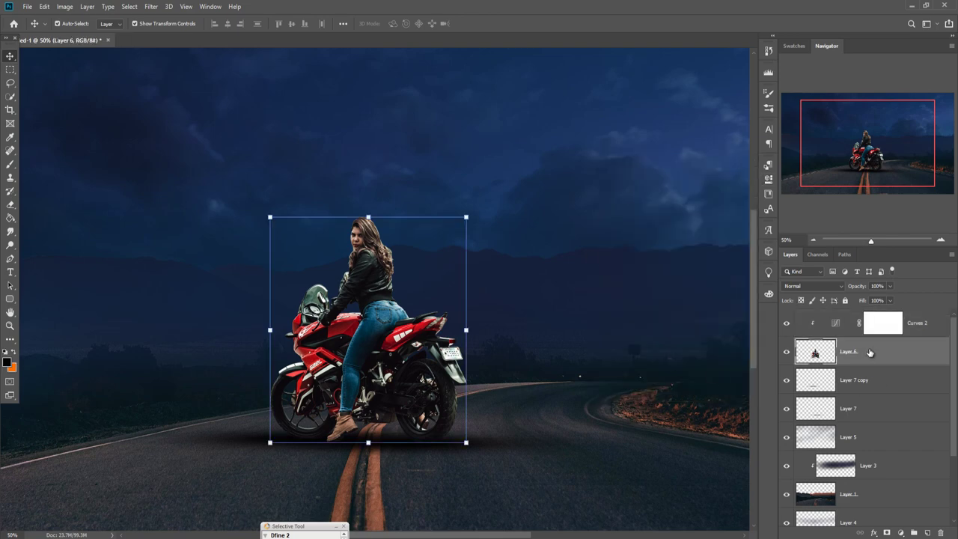
pyautogui.click(922, 330)
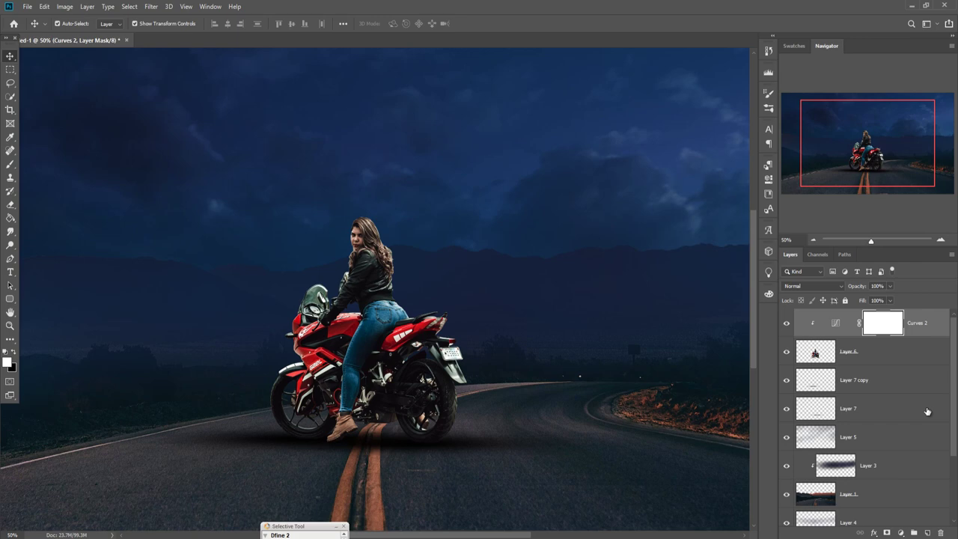
pyautogui.click(928, 532)
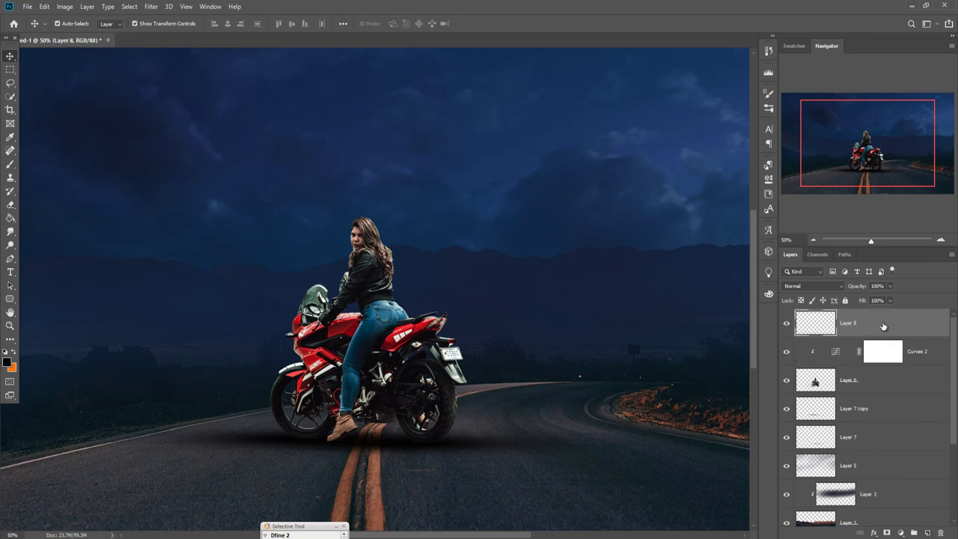
# Set the blending mode of the new empty layer above the rider's Curves adjustment to Linear Dodge (Add).
pyautogui.click(903, 534)
pyautogui.click(823, 294)
pyautogui.click(822, 289)
pyautogui.click(810, 385)
pyautogui.click(903, 534)
pyautogui.press('Escape')
pyautogui.moveTo(801, 387); pyautogui.dragTo(798, 378)
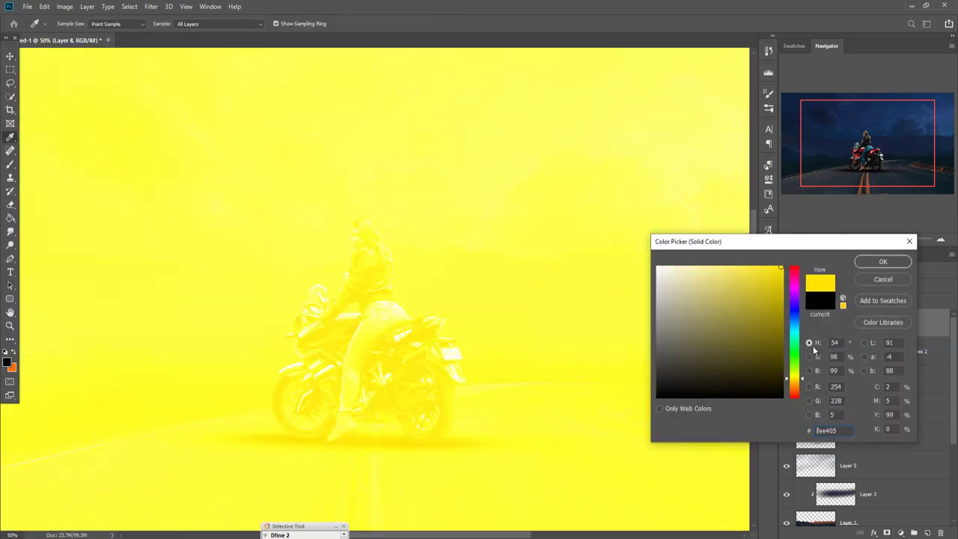
pyautogui.click(781, 268)
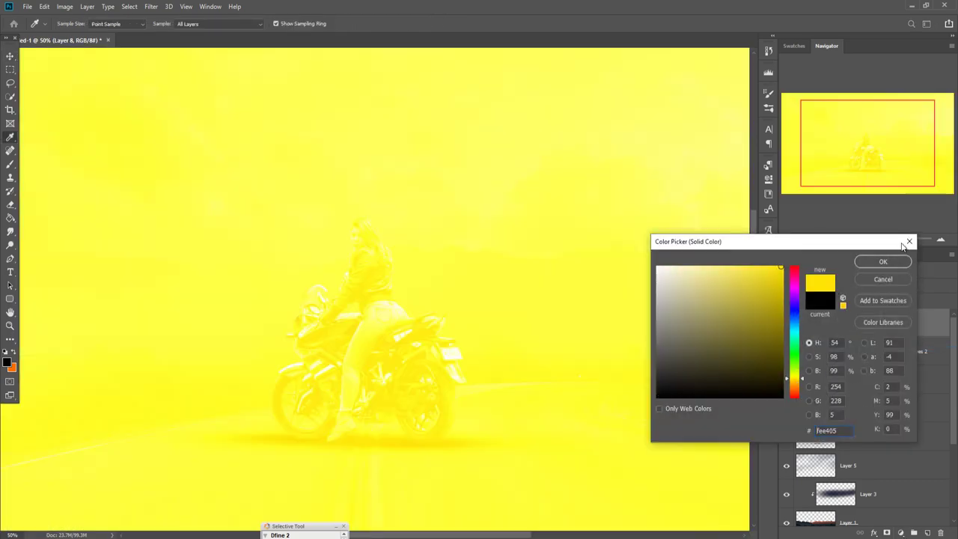
pyautogui.click(909, 241)
# Clip the empty Linear Dodge layer to the rider and move it beneath the Curves adjustment.
pyautogui.rightClick(896, 314)
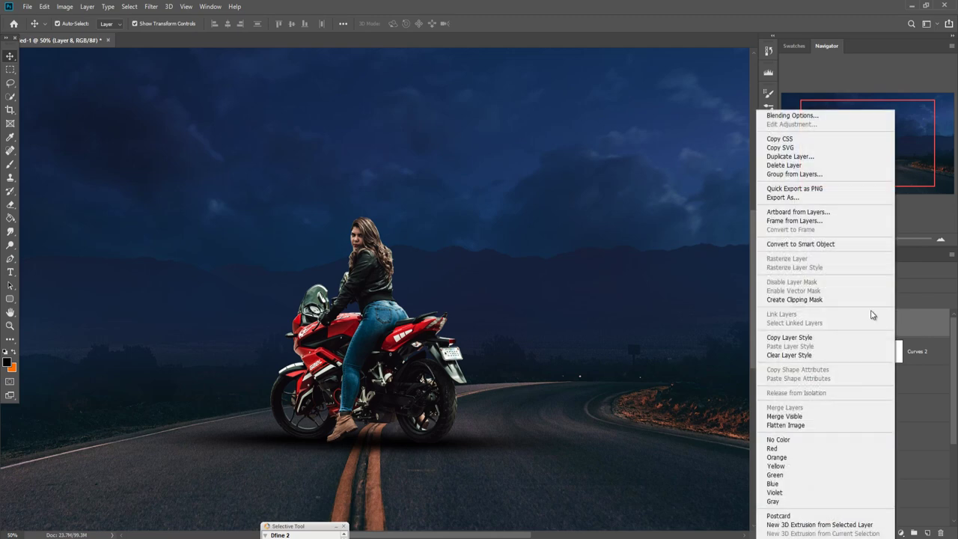
pyautogui.click(810, 300)
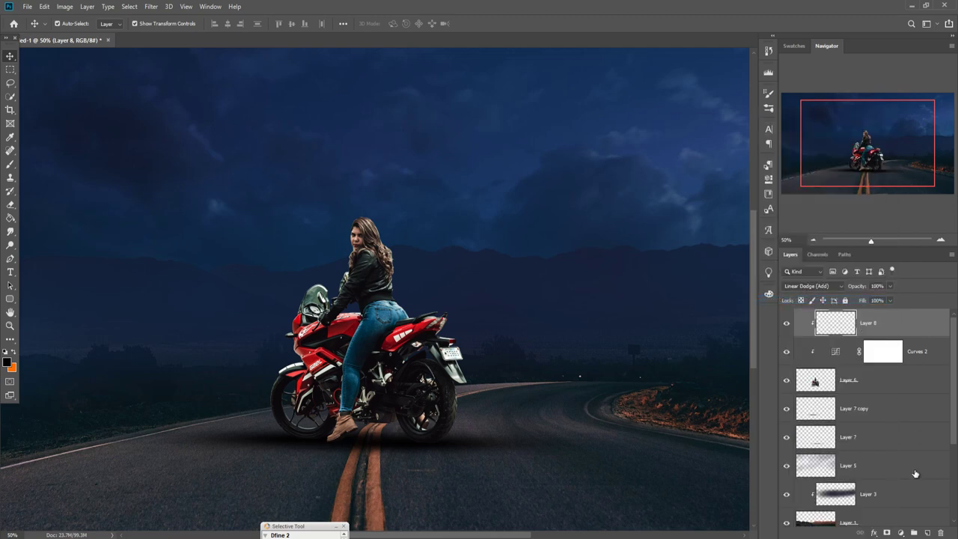
pyautogui.click(901, 533)
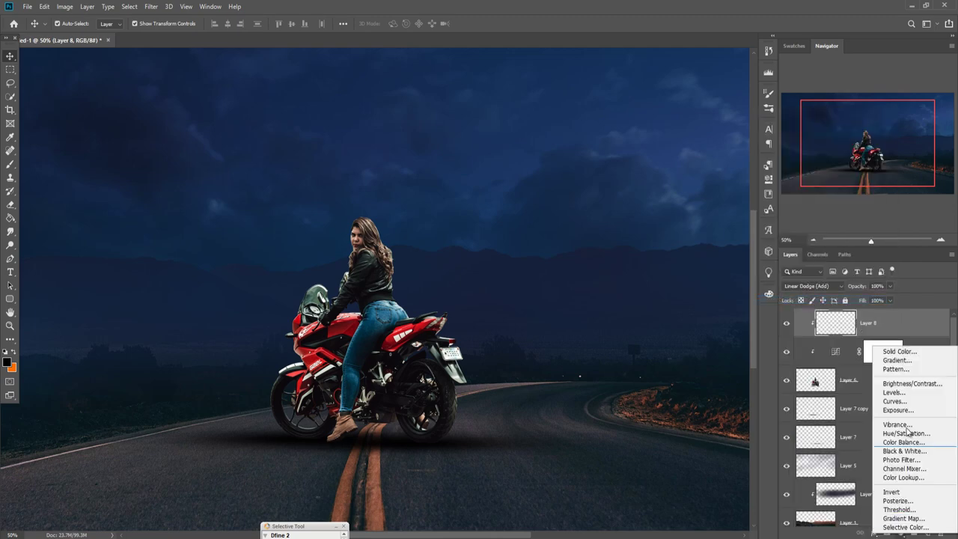
pyautogui.click(898, 322)
pyautogui.moveTo(898, 323); pyautogui.dragTo(893, 362)
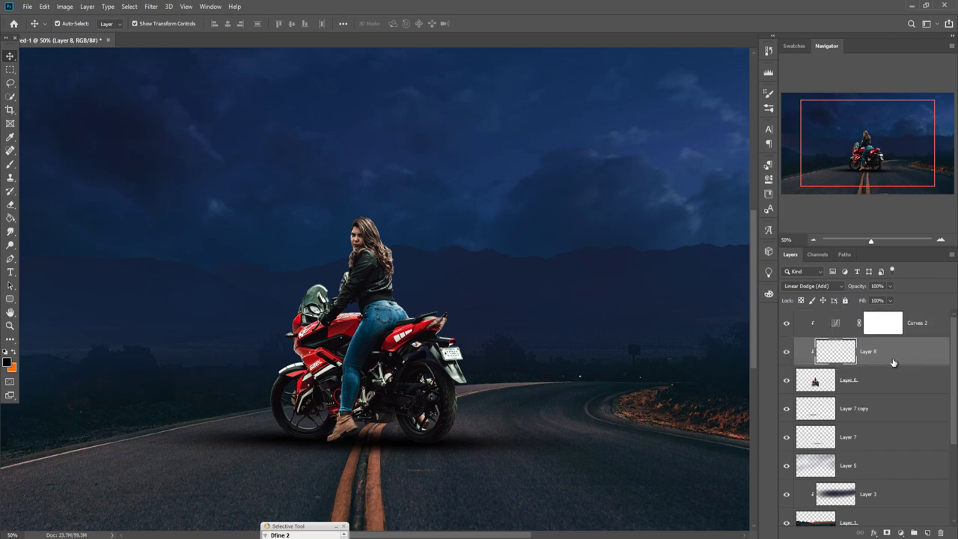
# Add an orange Solid Color fill, #f87b01, clipped to the rider beneath the Curves adjustment.
pyautogui.click(901, 532)
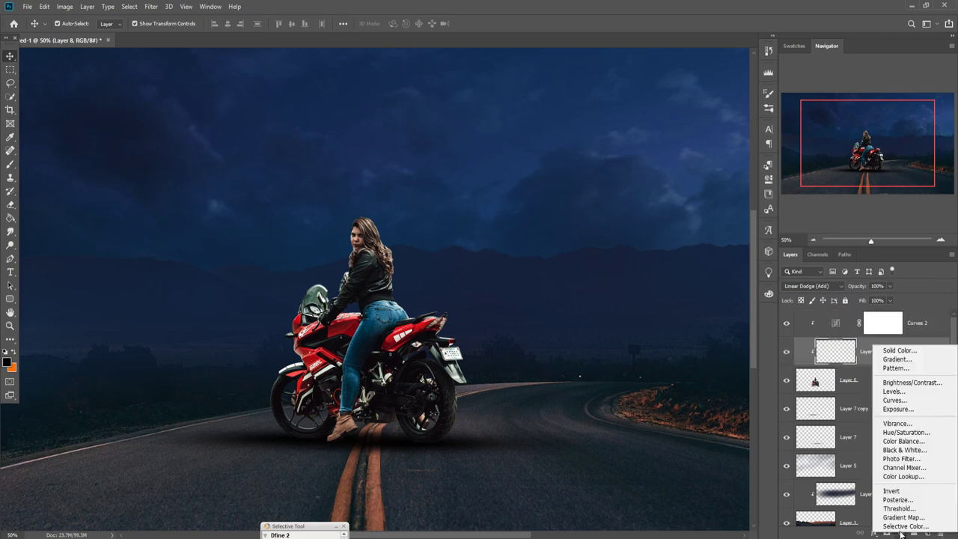
pyautogui.click(899, 350)
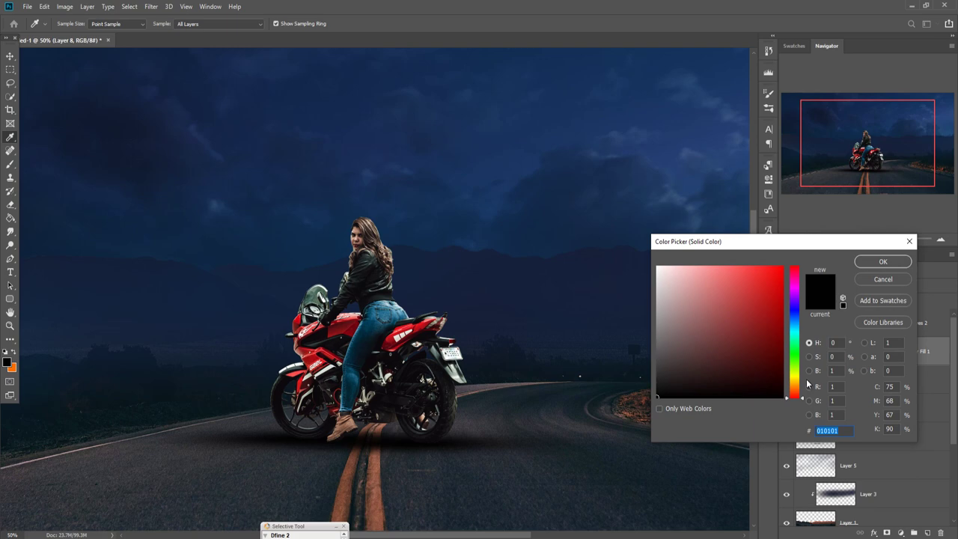
pyautogui.click(799, 383)
pyautogui.click(783, 269)
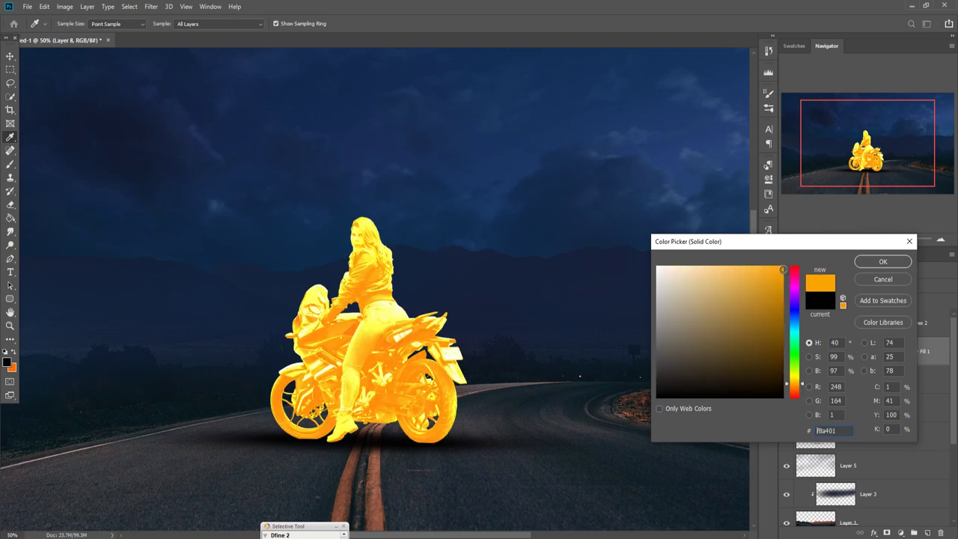
pyautogui.moveTo(803, 388); pyautogui.dragTo(807, 391)
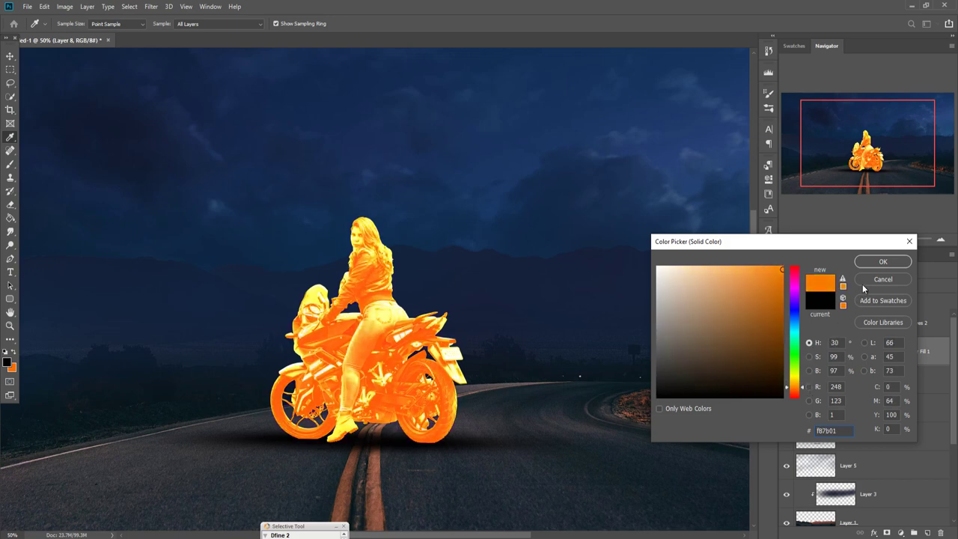
pyautogui.click(868, 263)
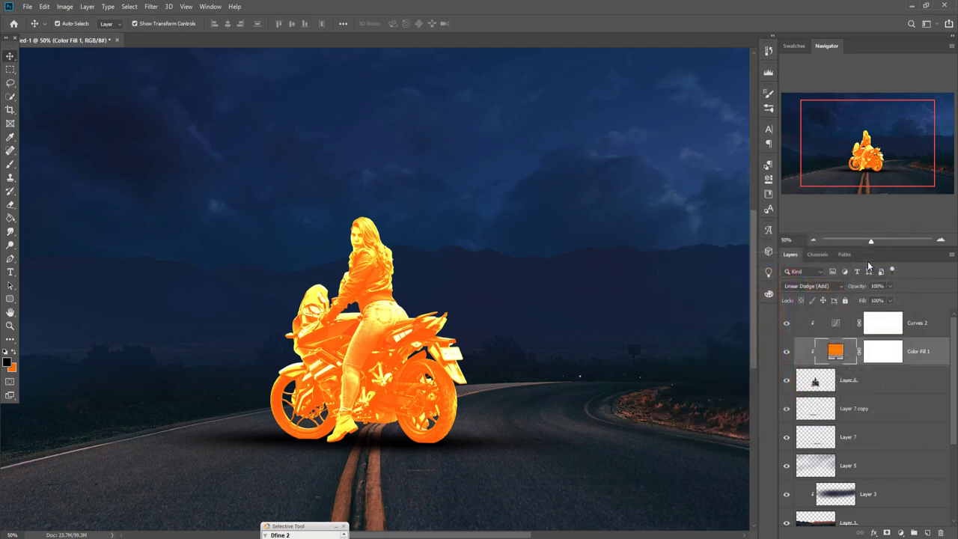
# Fill the mask of the rider's orange fill layer with black using the Paint Bucket.
pyautogui.click(883, 353)
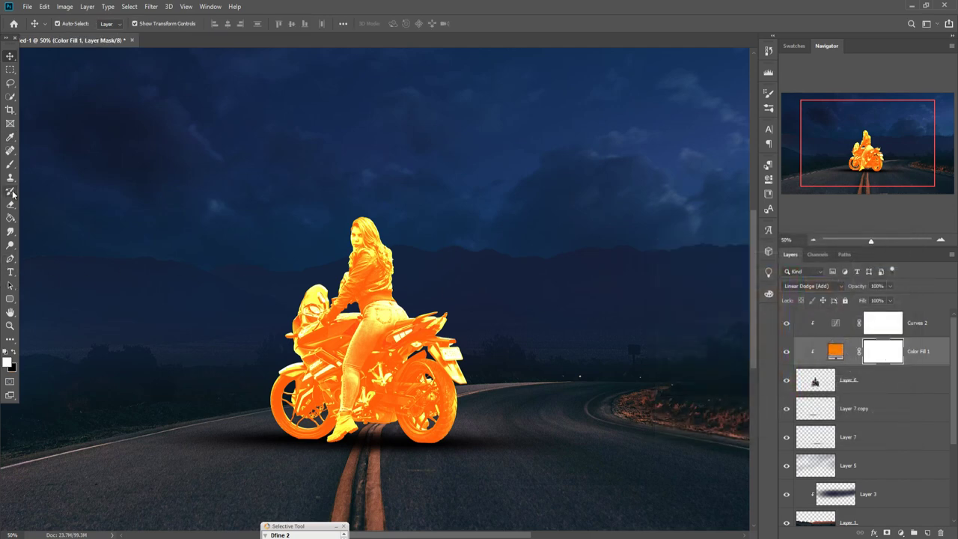
pyautogui.click(10, 218)
pyautogui.click(14, 352)
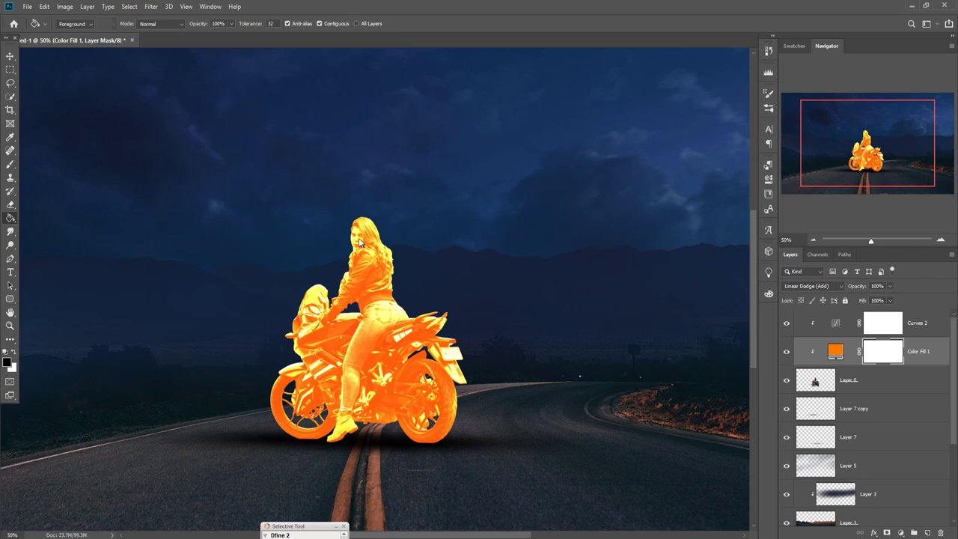
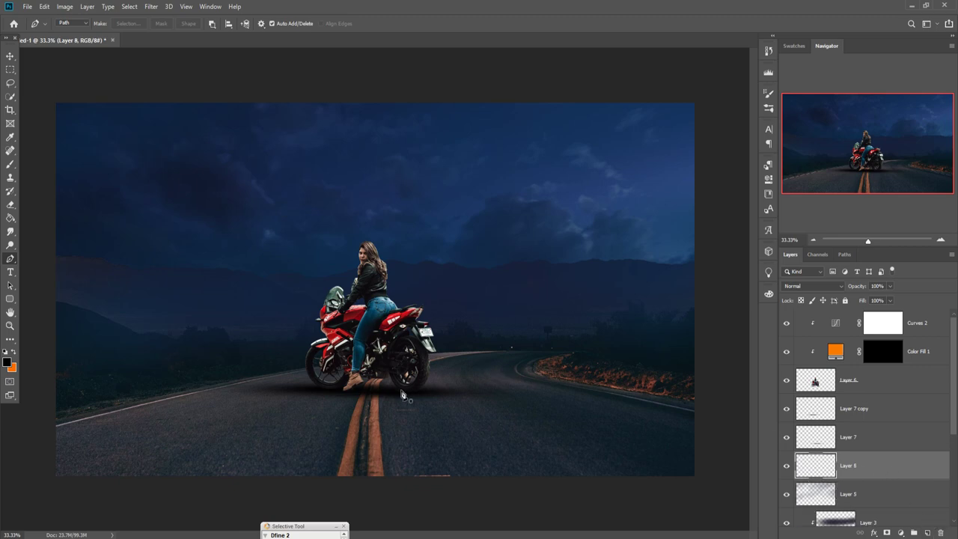
# Draw a Pen path from under the rear wheel to the canvas's lower edge and bend it outward into a curve.
pyautogui.scroll(3, 402, 397)
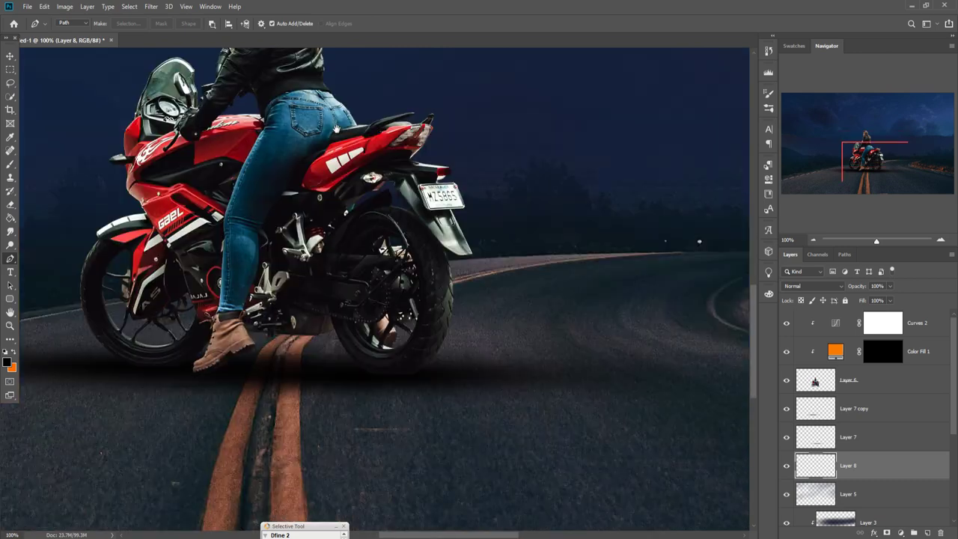
pyautogui.moveTo(336, 129); pyautogui.dragTo(301, 39)
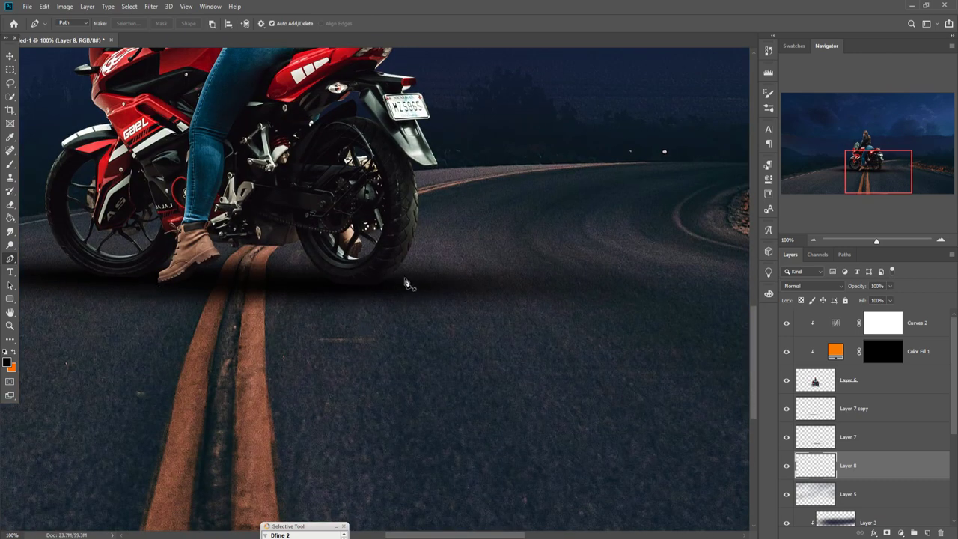
pyautogui.click(328, 282)
pyautogui.hotkey('ctrl', '-')
pyautogui.click(519, 458)
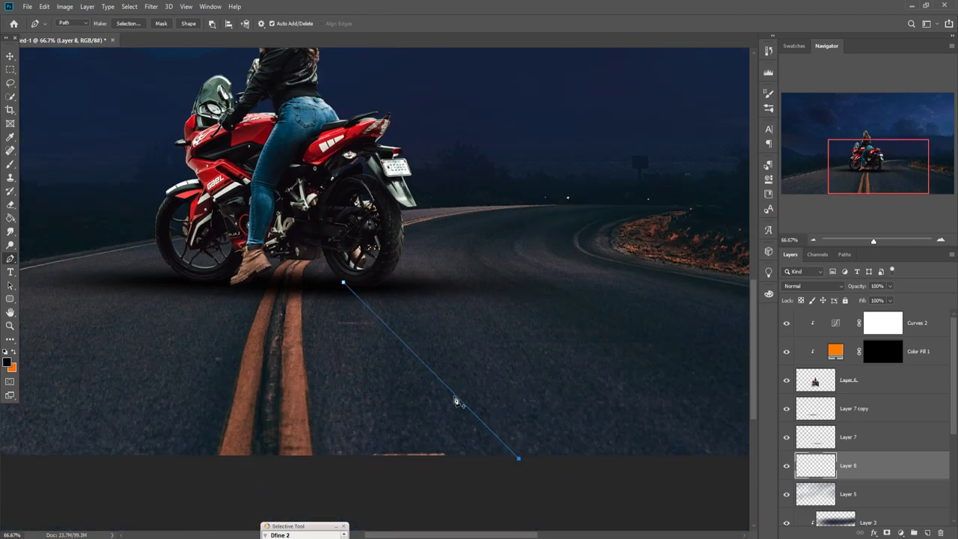
pyautogui.moveTo(463, 391); pyautogui.dragTo(501, 367)
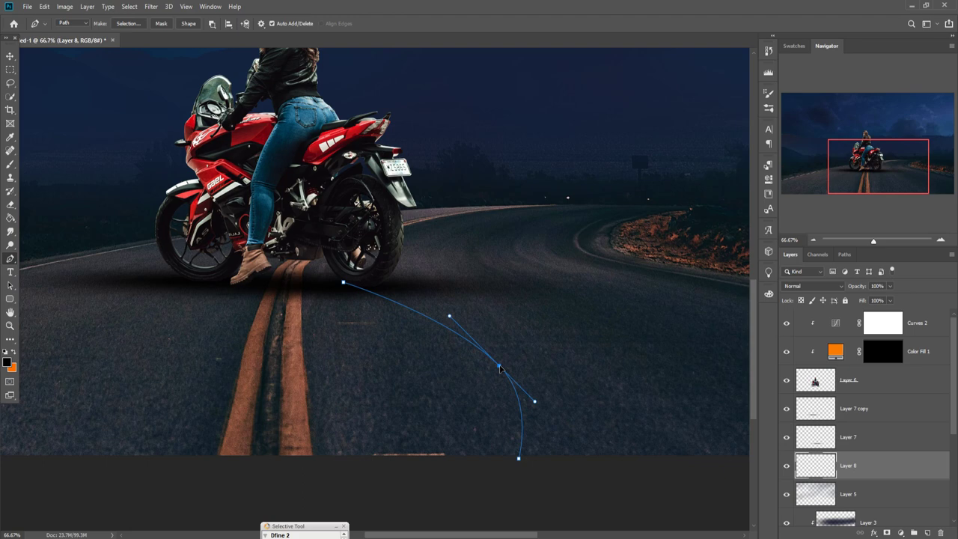
# Close the path with a base along the canvas's lower edge and a second curved side back to the rear wheel.
pyautogui.click(666, 454)
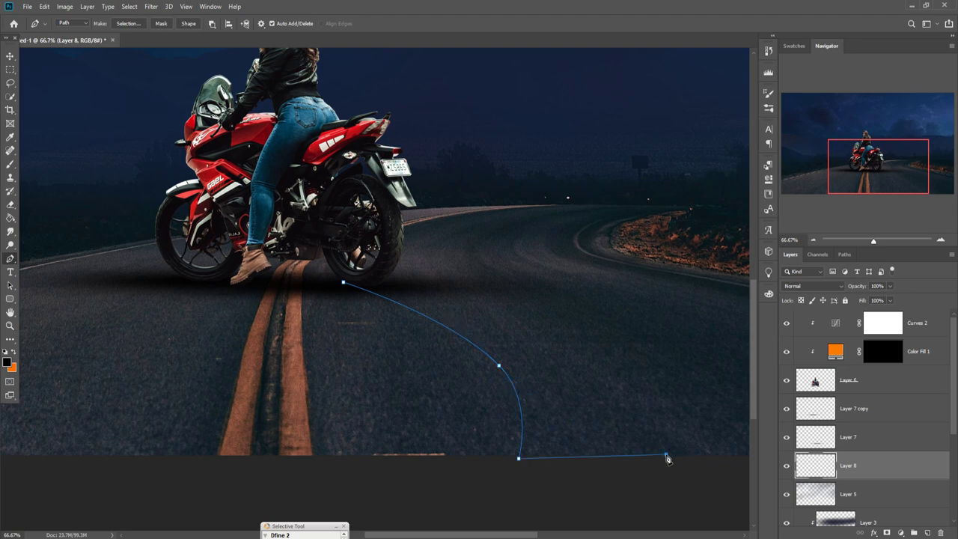
pyautogui.click(370, 279)
pyautogui.click(509, 361)
pyautogui.moveTo(511, 362); pyautogui.dragTo(521, 336)
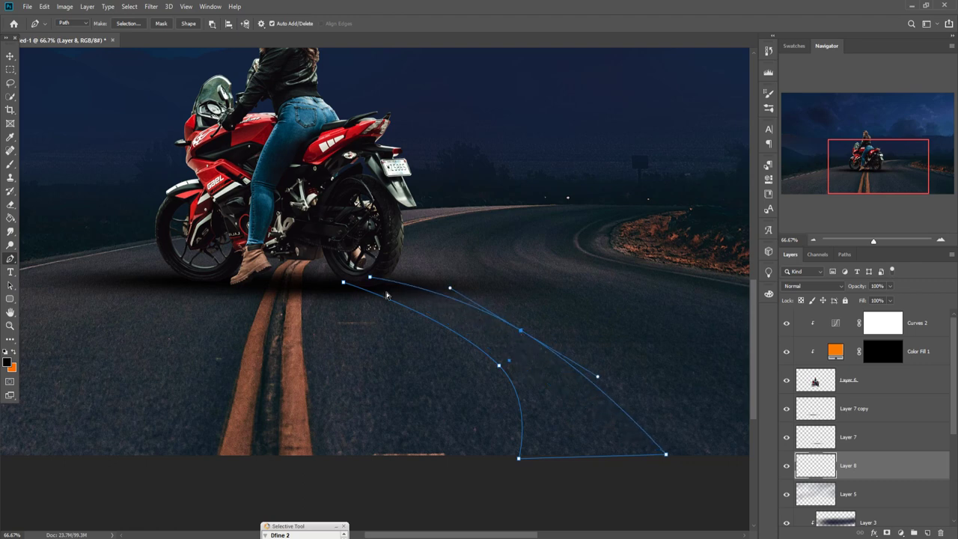
pyautogui.click(344, 283)
# Convert the closed trail path into a new anti-aliased selection with a feather radius of 0 pixels.
pyautogui.rightClick(547, 359)
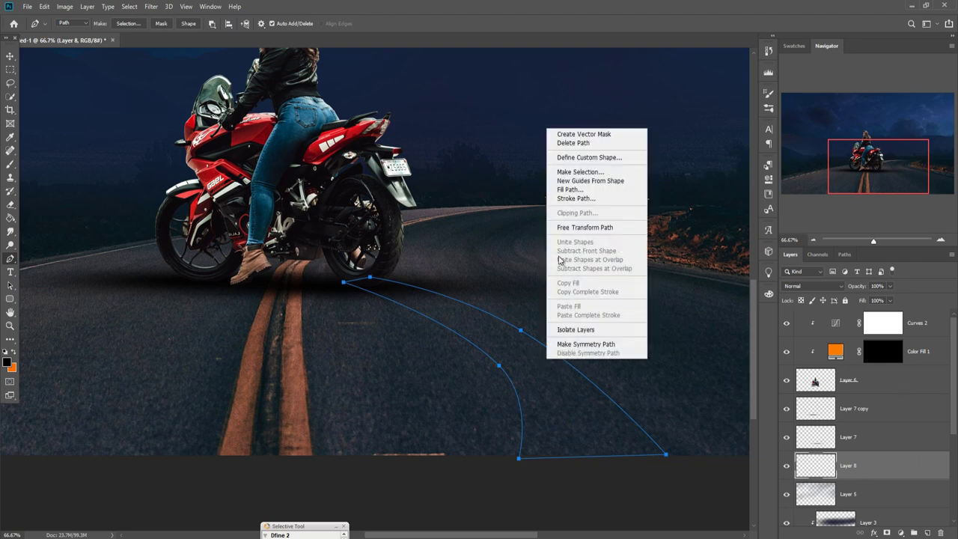
pyautogui.click(570, 173)
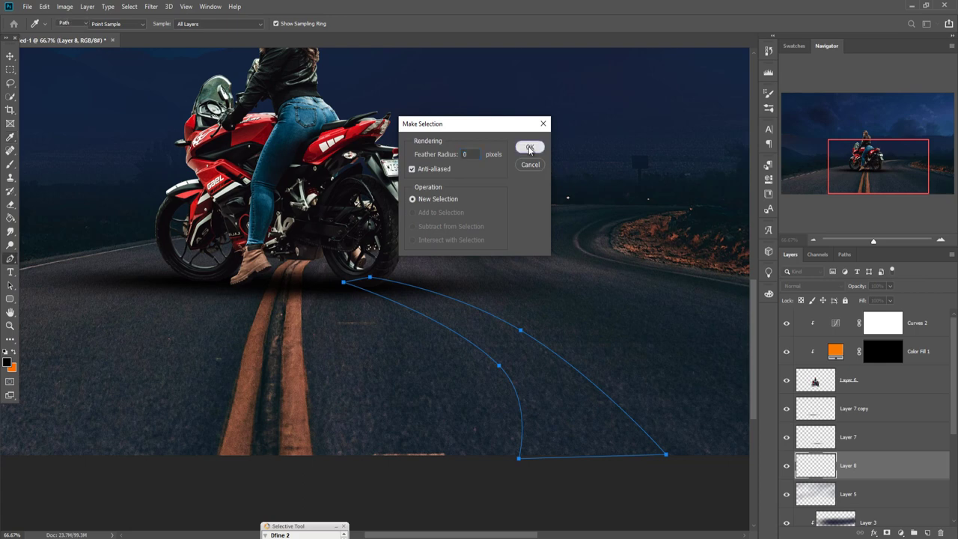
pyautogui.click(529, 148)
pyautogui.click(901, 534)
pyautogui.click(903, 351)
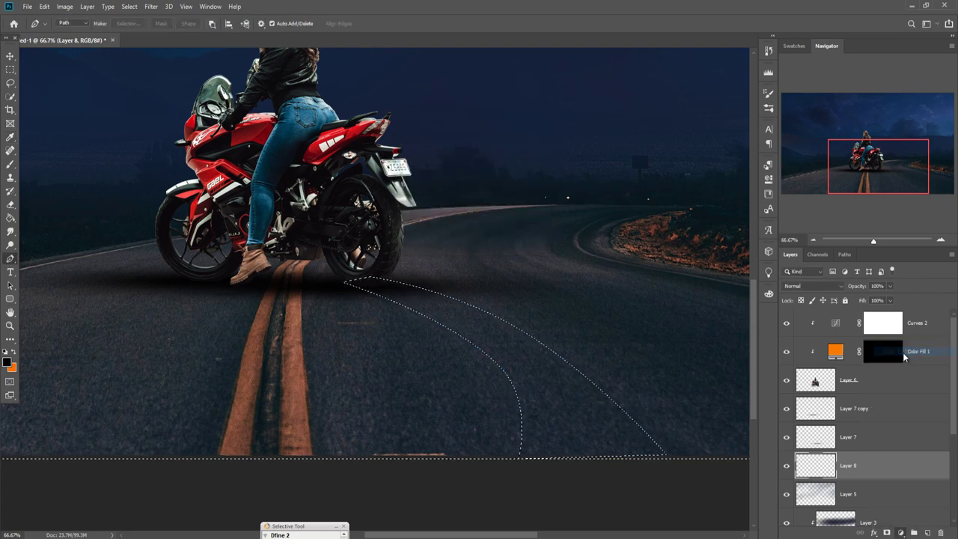
pyautogui.click(884, 282)
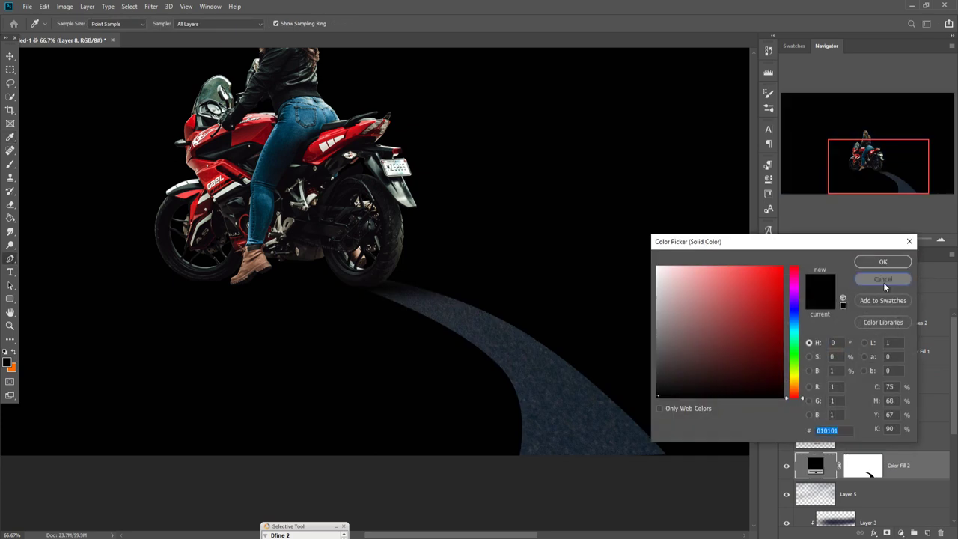
# Invert the selection and add an orange Solid Color fill, #fa8802, to the curved trail behind the rear wheel.
pyautogui.click(129, 6)
pyautogui.click(140, 48)
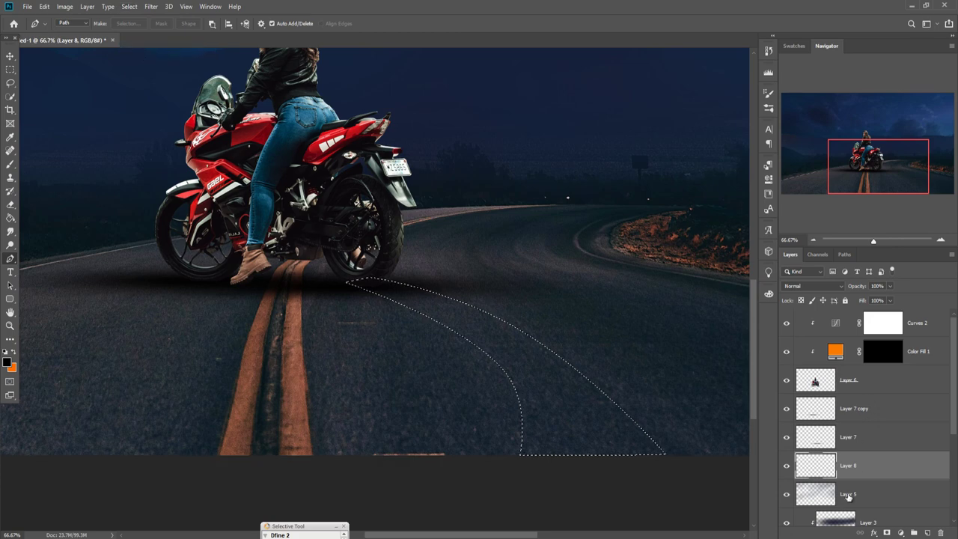
pyautogui.click(900, 532)
pyautogui.click(898, 349)
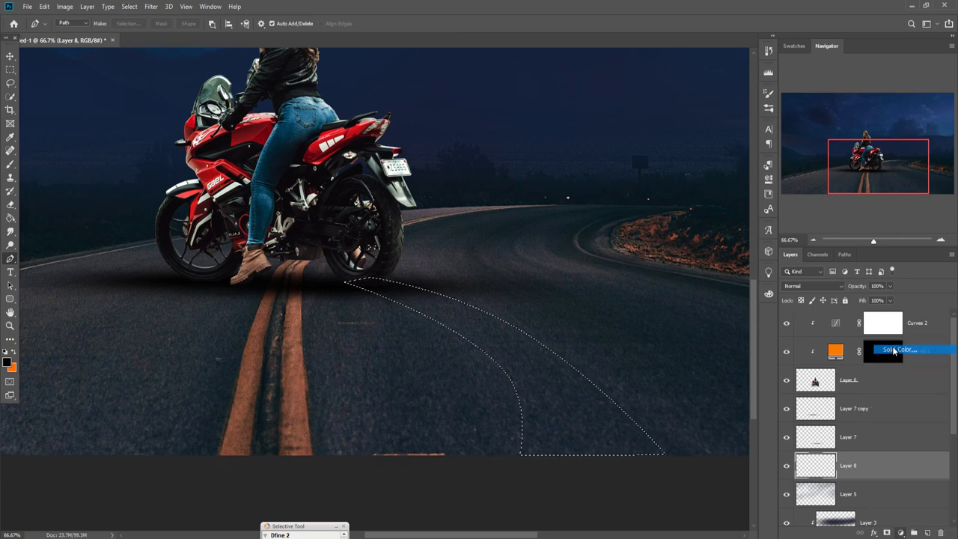
pyautogui.moveTo(796, 392); pyautogui.dragTo(796, 381)
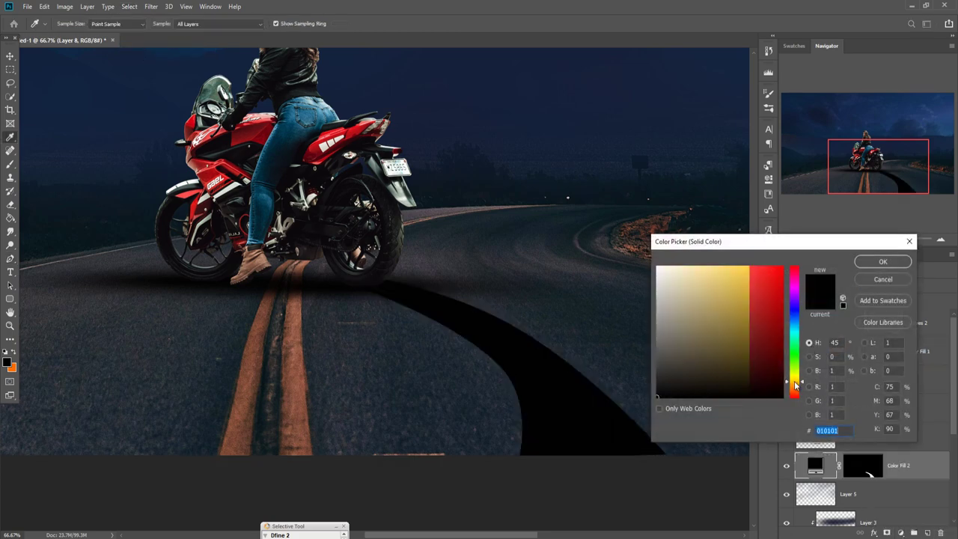
pyautogui.click(782, 267)
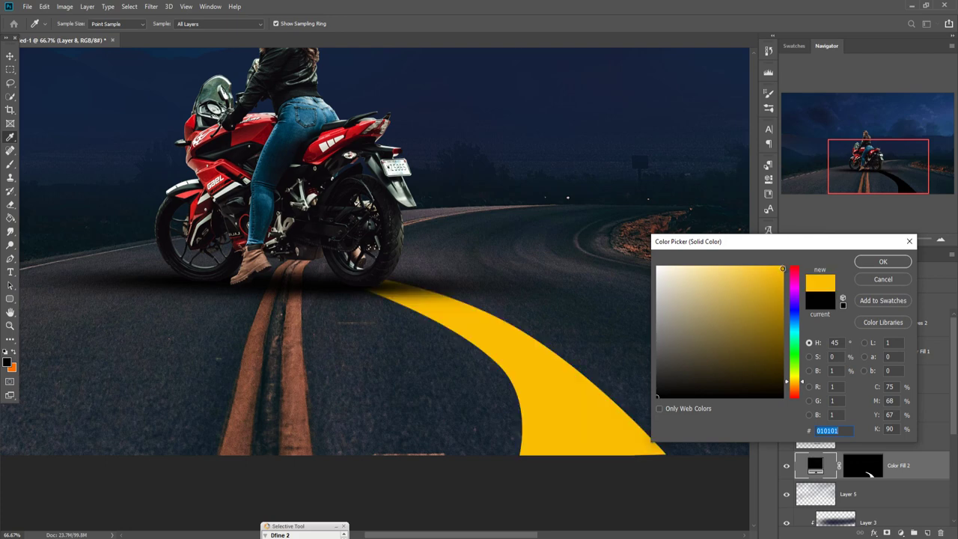
pyautogui.moveTo(803, 383); pyautogui.dragTo(807, 394)
pyautogui.moveTo(749, 241); pyautogui.dragTo(140, 224)
pyautogui.moveTo(193, 372)
pyautogui.mouseDown()
pyautogui.moveTo(193, 364)
pyautogui.moveTo(193, 373)
pyautogui.mouseUp()
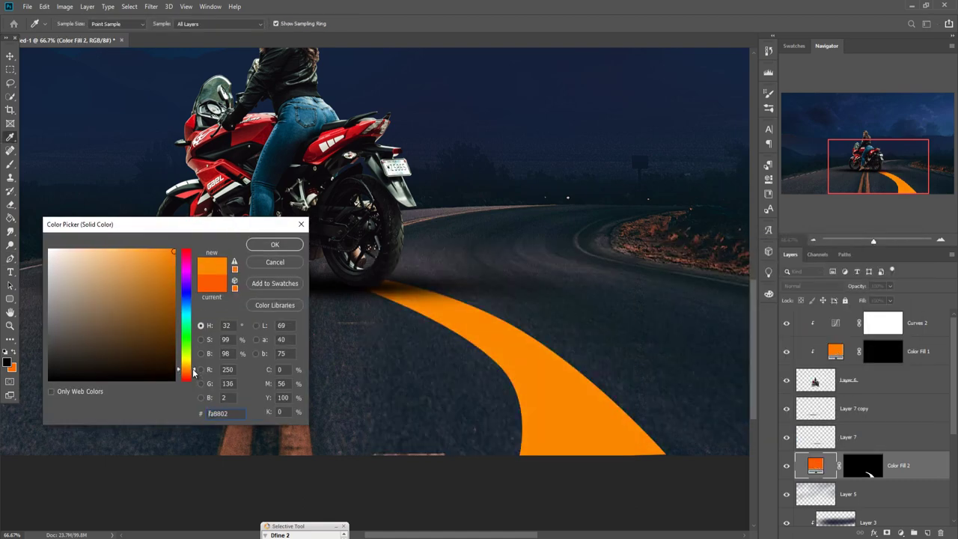
pyautogui.click(265, 244)
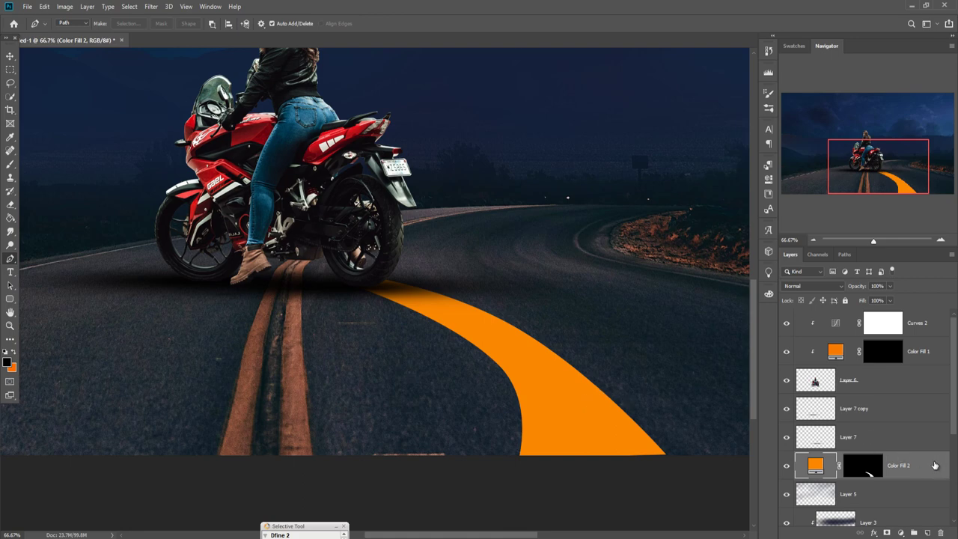
# Duplicate the orange trail fill layer, hide the original and set the copy's blending mode to Overlay.
pyautogui.rightClick(934, 465)
pyautogui.click(866, 79)
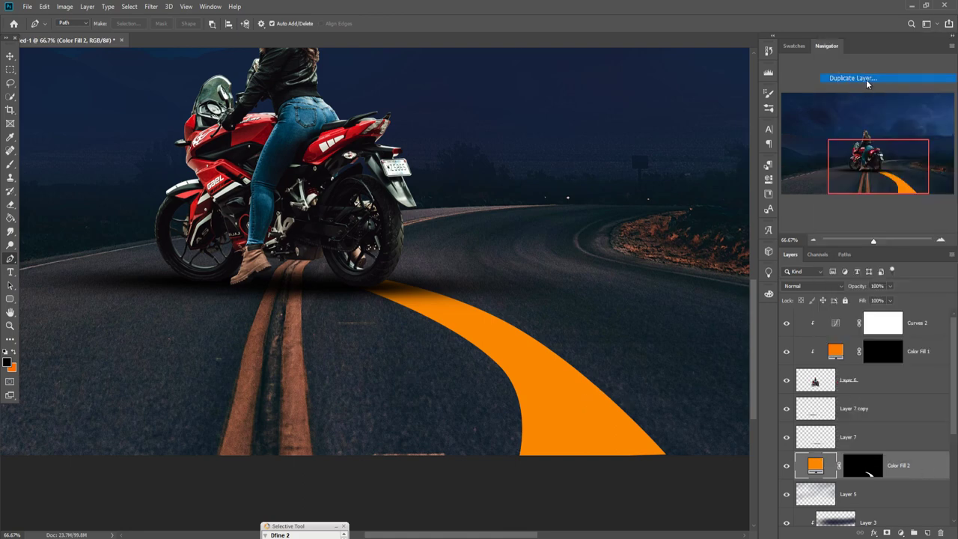
pyautogui.click(560, 152)
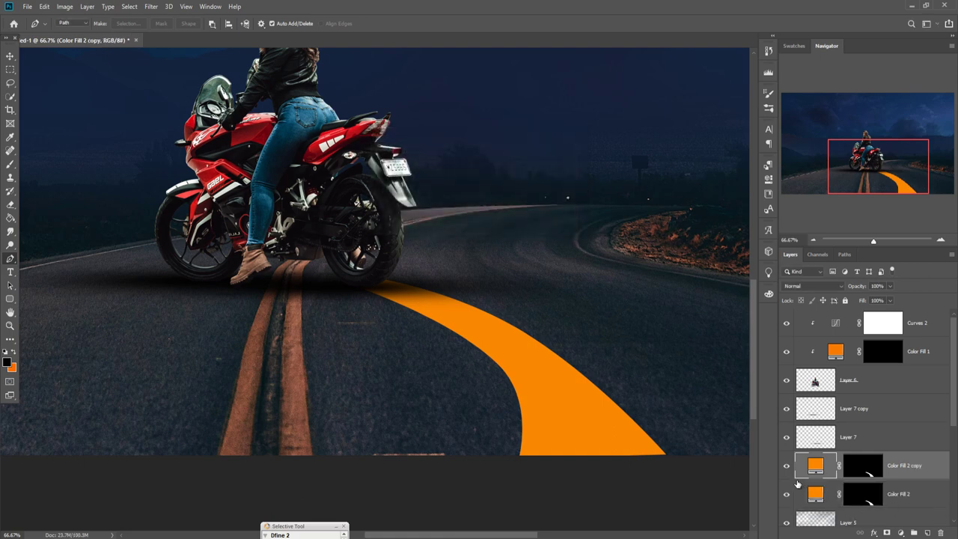
pyautogui.click(823, 289)
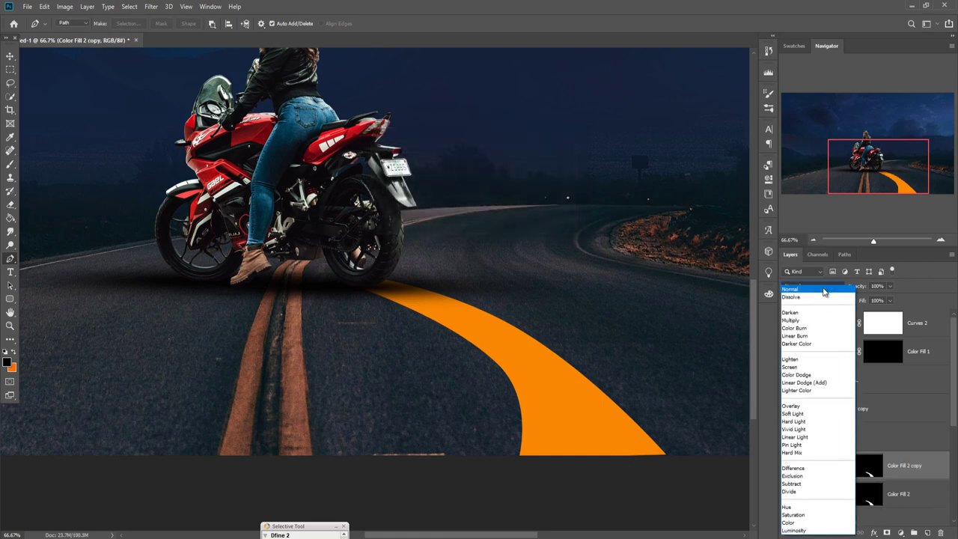
pyautogui.click(796, 408)
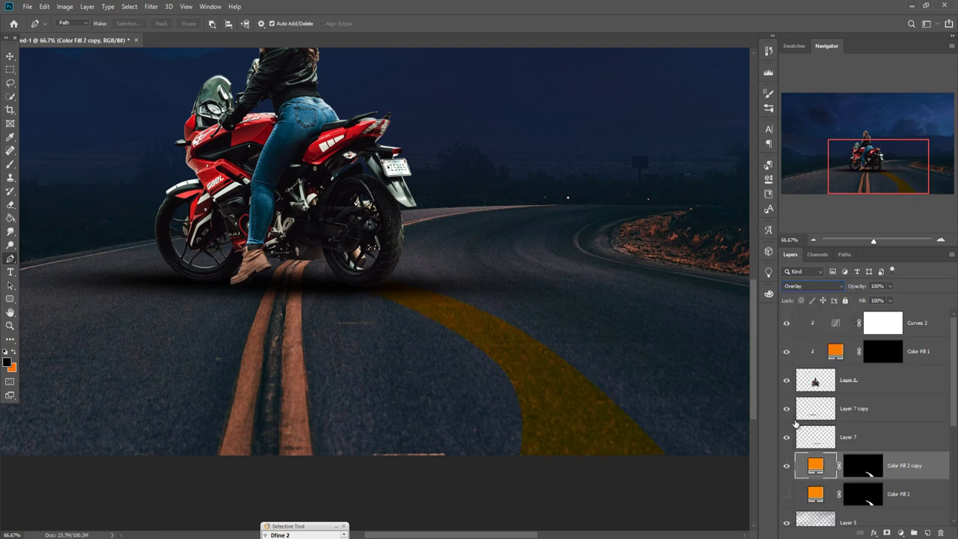
# Duplicate the Overlay orange trail fill twice so that three Overlay copies are stacked above the hidden original.
pyautogui.rightClick(928, 467)
pyautogui.click(853, 80)
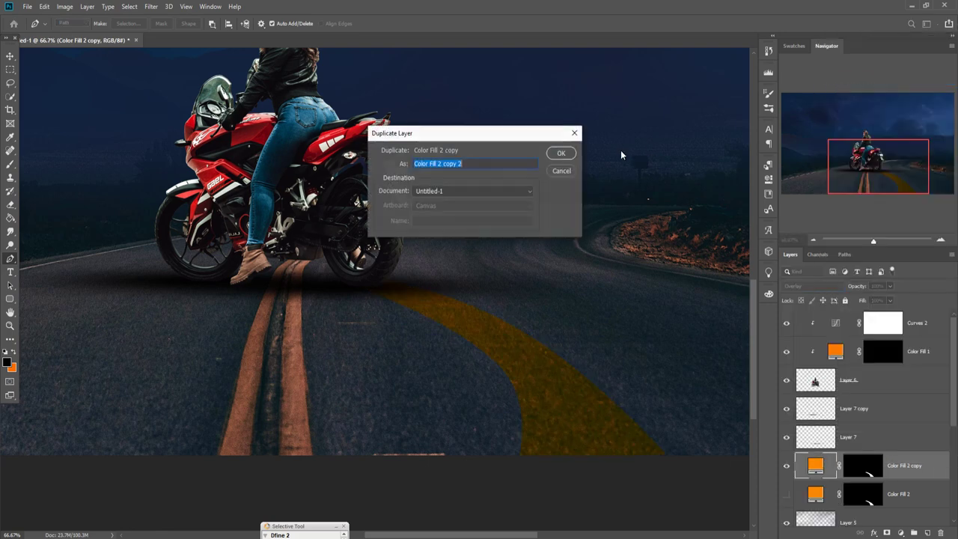
pyautogui.click(562, 156)
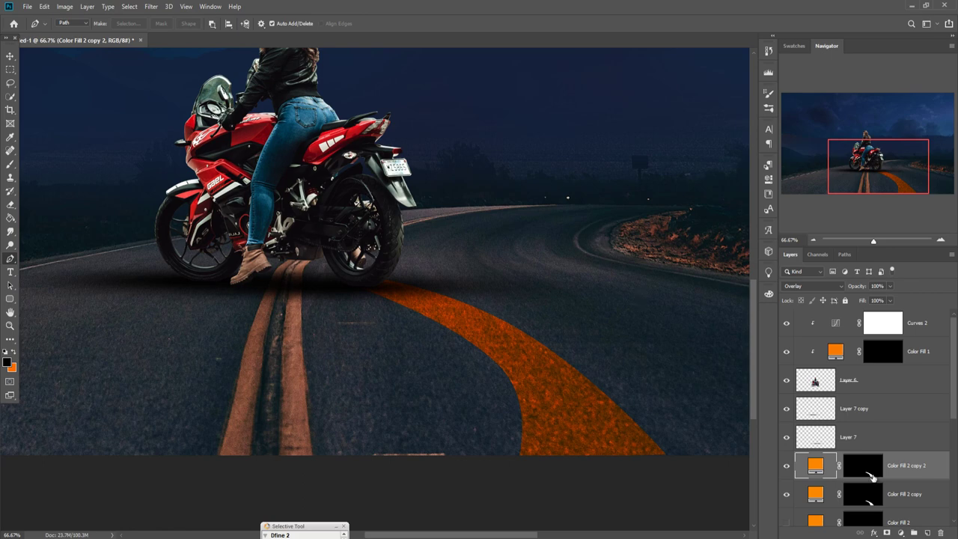
pyautogui.rightClick(922, 474)
pyautogui.click(835, 90)
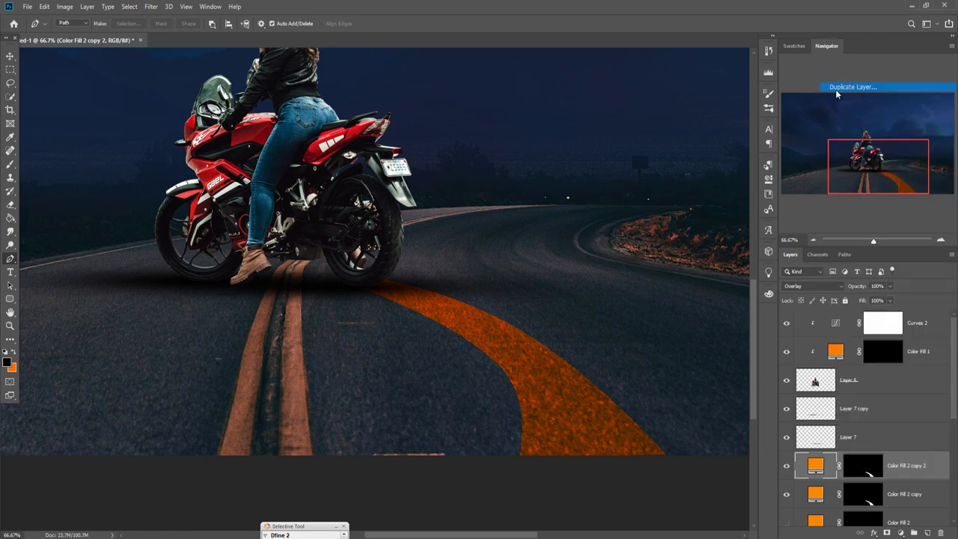
pyautogui.click(562, 153)
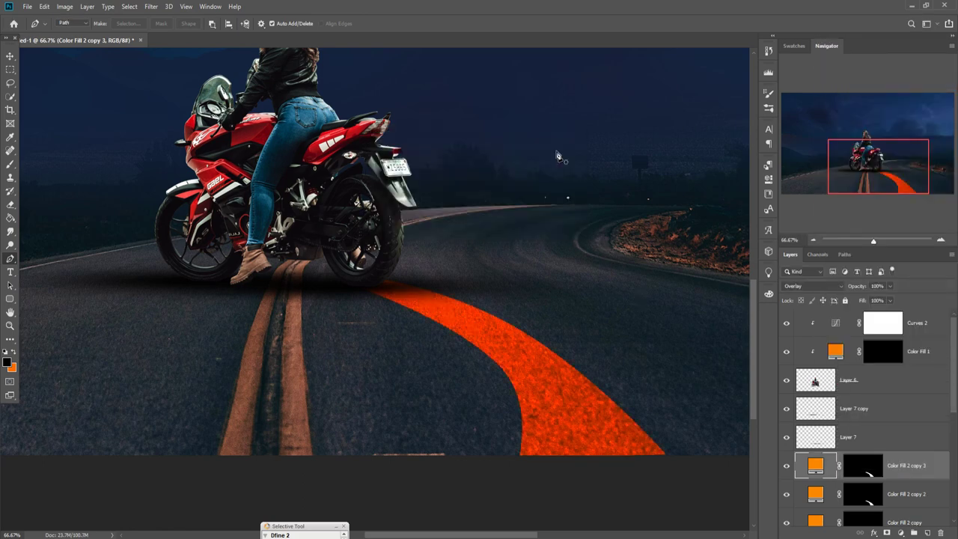
# Skew the three orange trail copies together about 6.3° horizontally, stretching their upper-left corner toward the rear wheel, and apply it.
pyautogui.click(9, 56)
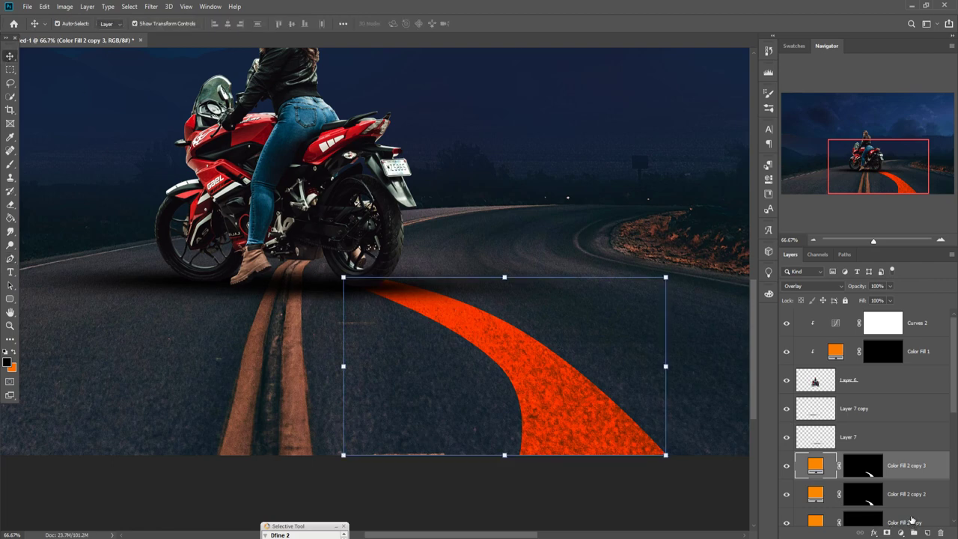
pyautogui.click(341, 279)
pyautogui.moveTo(342, 278); pyautogui.dragTo(325, 283)
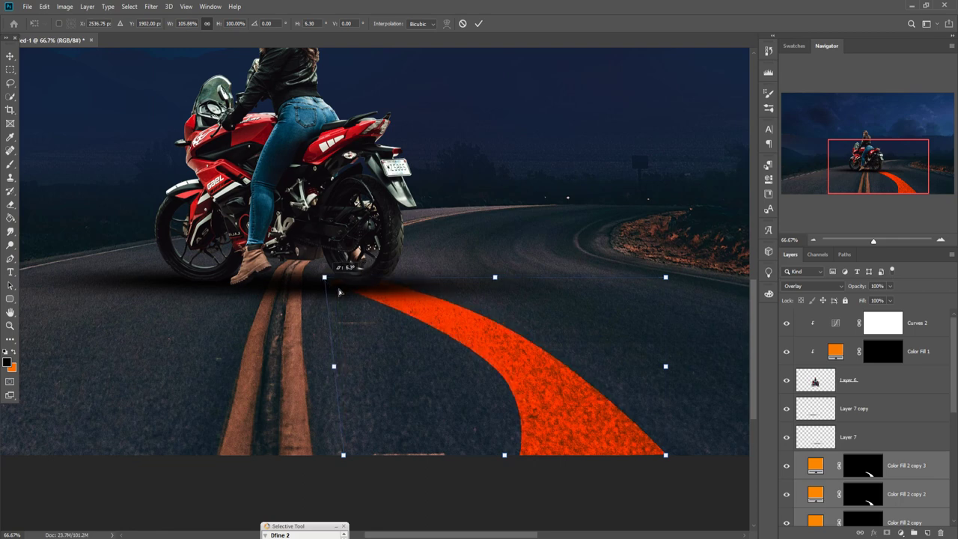
pyautogui.click(479, 23)
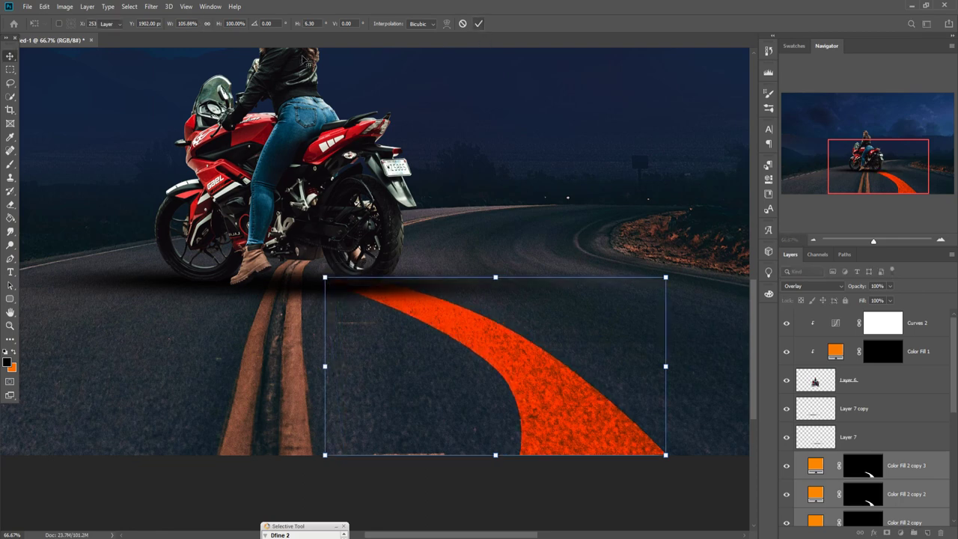
# Merge the three orange trail copies into one layer and set its blending mode to Overlay.
pyautogui.click(44, 6)
pyautogui.moveTo(74, 247)
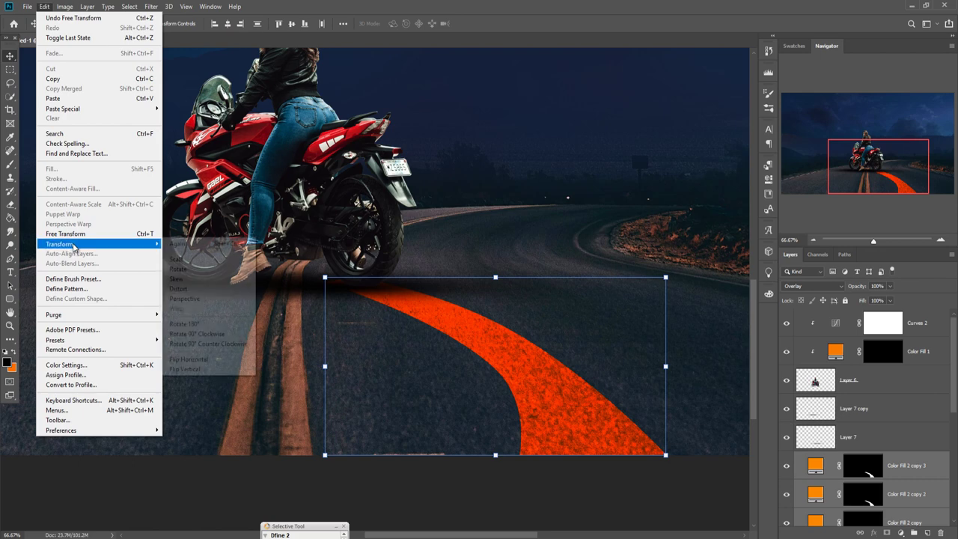
pyautogui.click(914, 482)
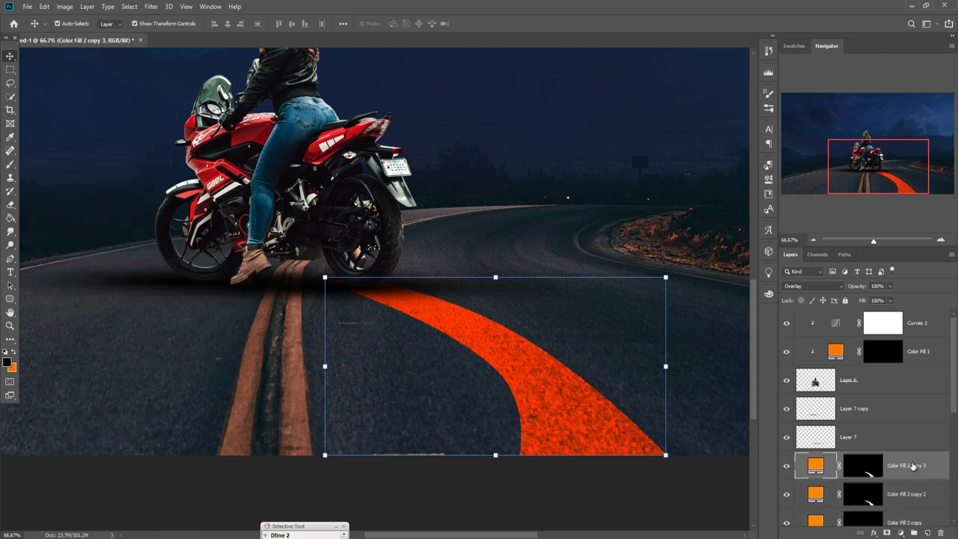
pyautogui.moveTo(955, 392); pyautogui.dragTo(956, 423)
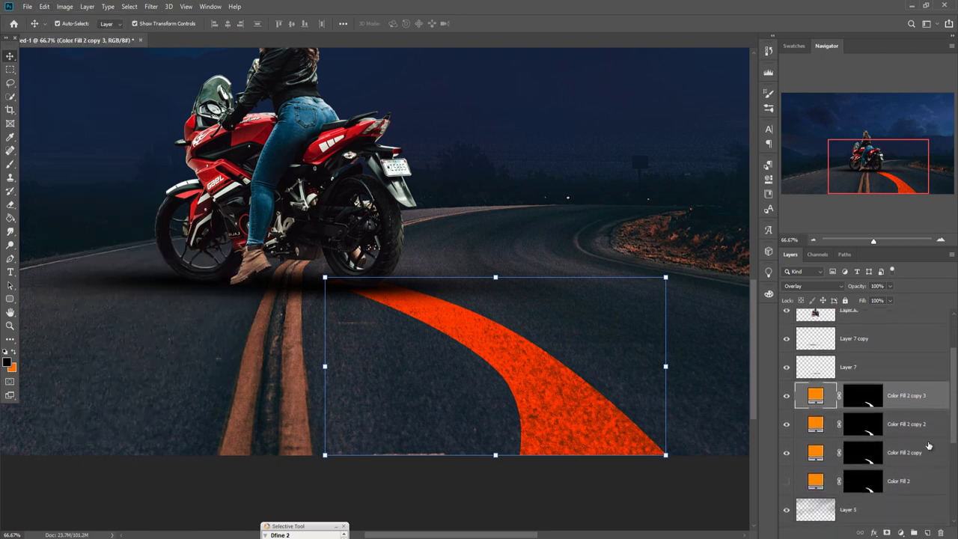
pyautogui.keyDown('shift'); pyautogui.click(922, 455); pyautogui.keyUp('shift')
pyautogui.rightClick(919, 404)
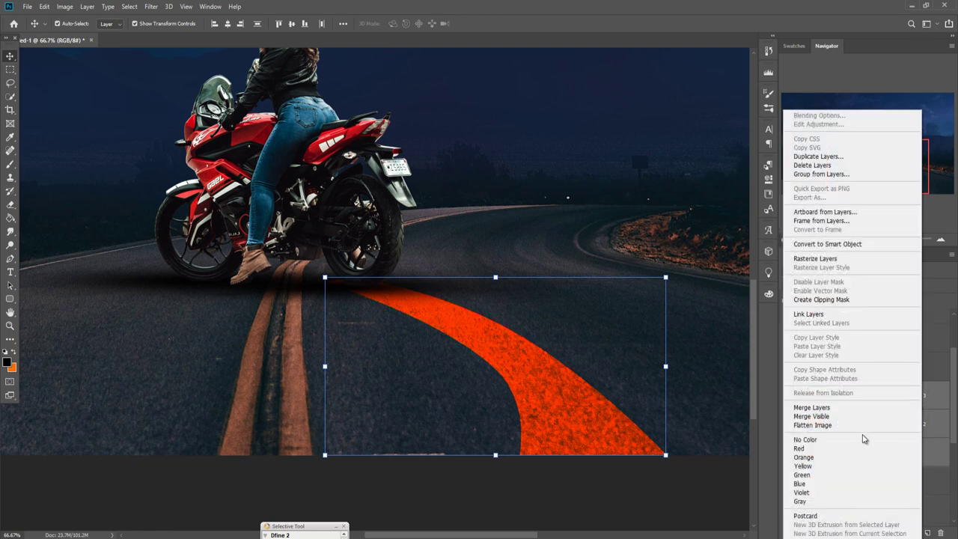
pyautogui.click(849, 407)
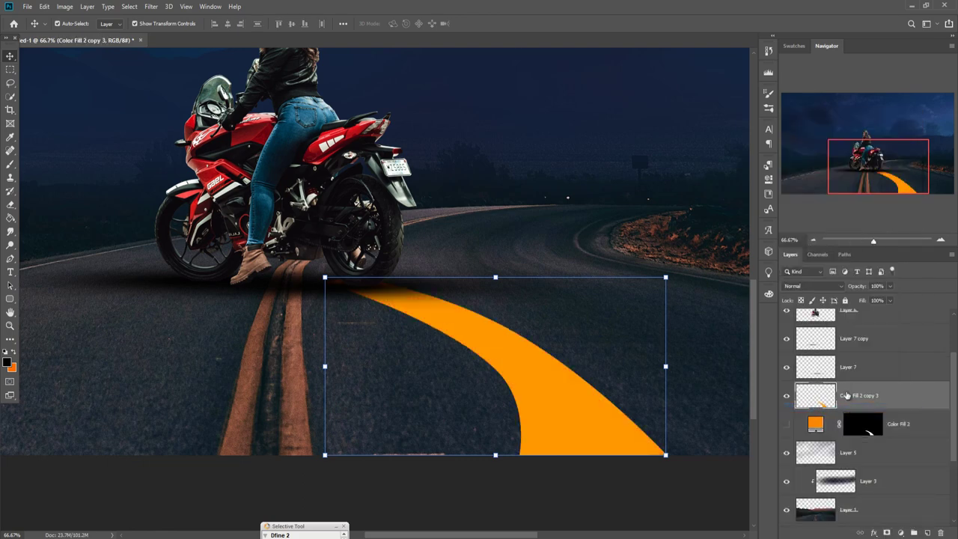
pyautogui.click(813, 286)
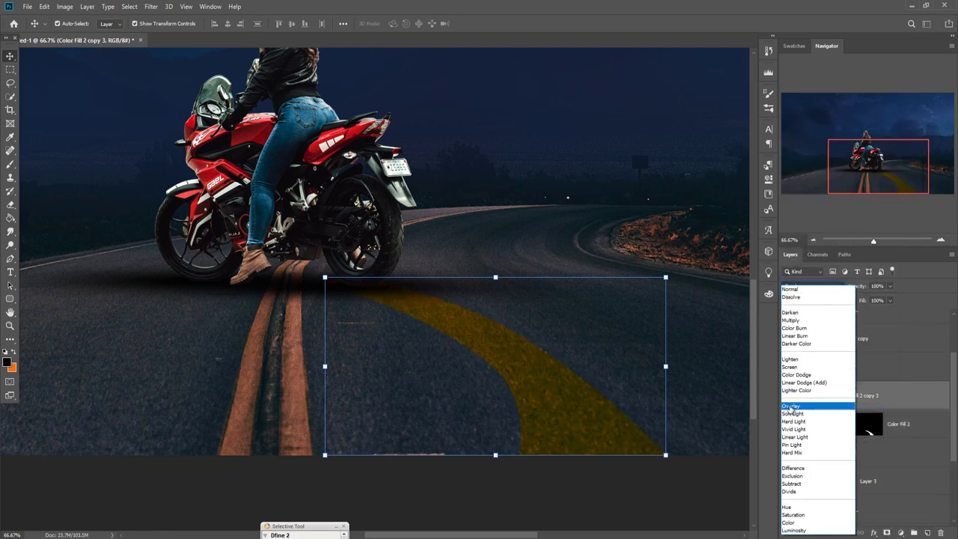
pyautogui.click(790, 408)
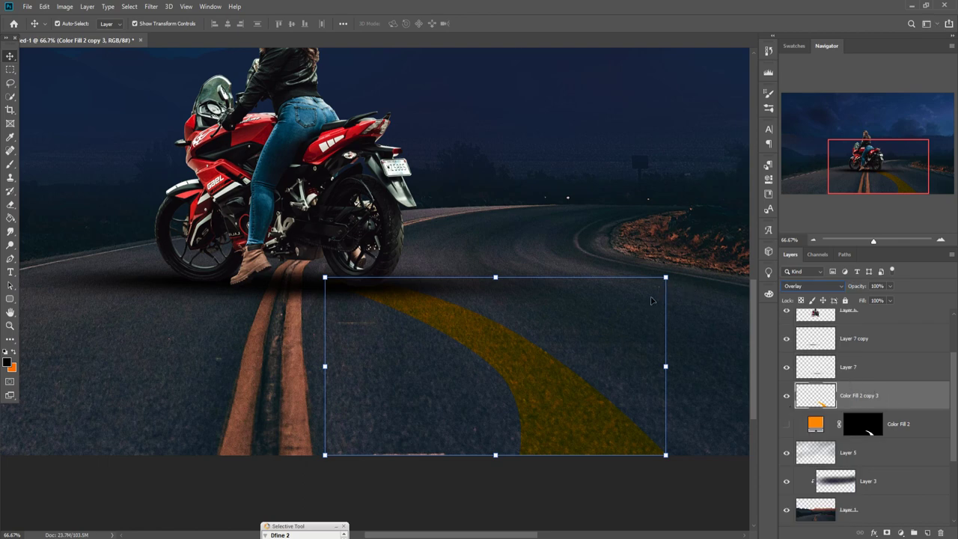
# Warp the merged trail outward at its middle to give it a rounder curve along the road, and apply it.
pyautogui.click(41, 6)
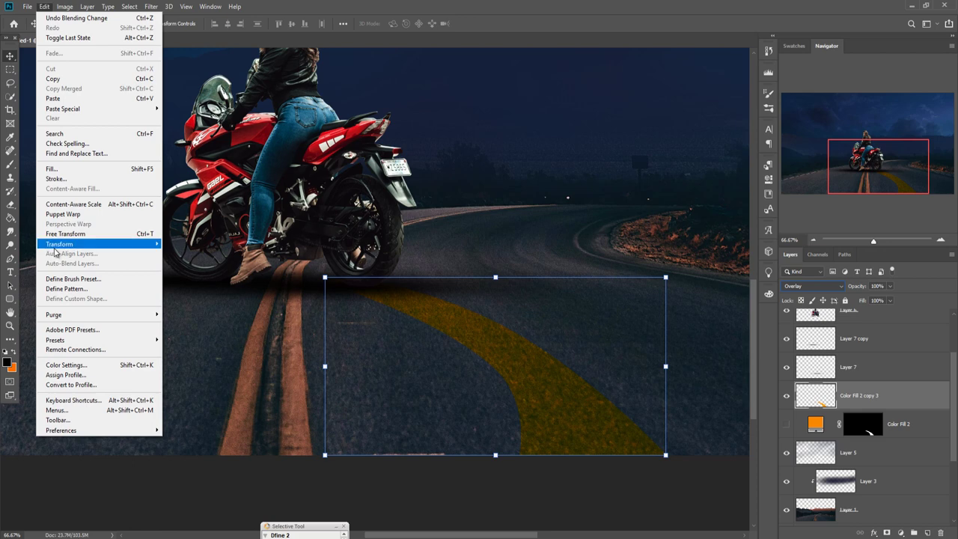
pyautogui.moveTo(56, 247)
pyautogui.click(177, 308)
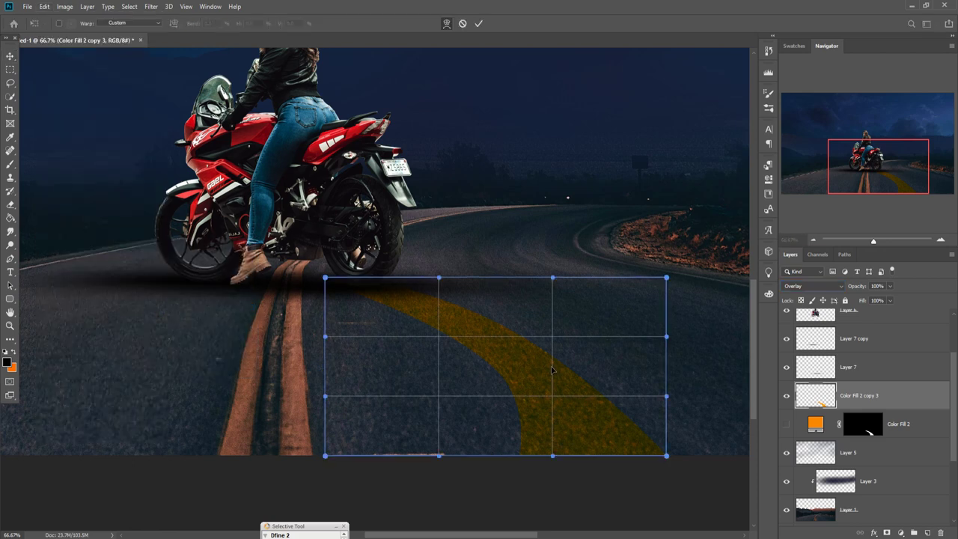
pyautogui.moveTo(560, 367); pyautogui.dragTo(571, 358)
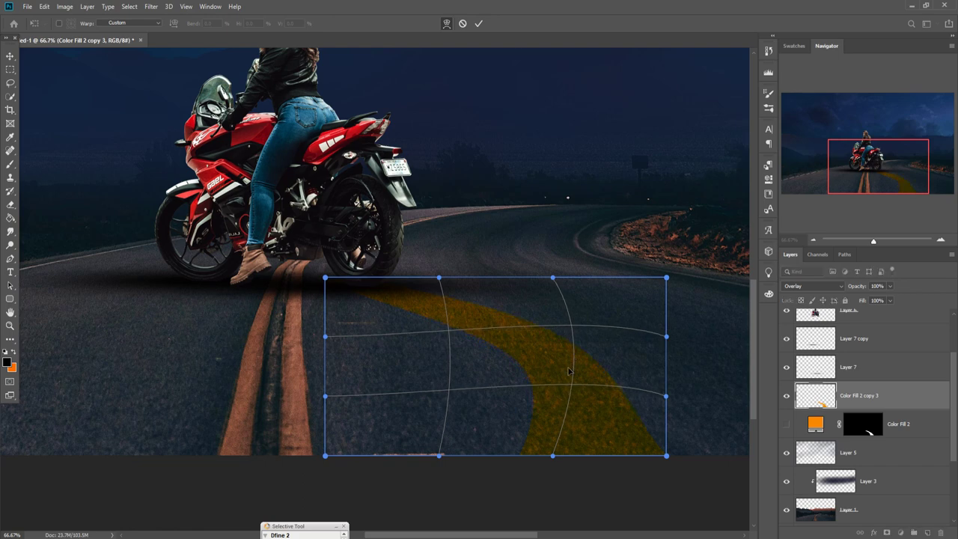
pyautogui.click(478, 23)
# Duplicate the warped Overlay trail layer twice to intensify its orange glow.
pyautogui.rightClick(885, 400)
pyautogui.click(786, 157)
pyautogui.click(554, 155)
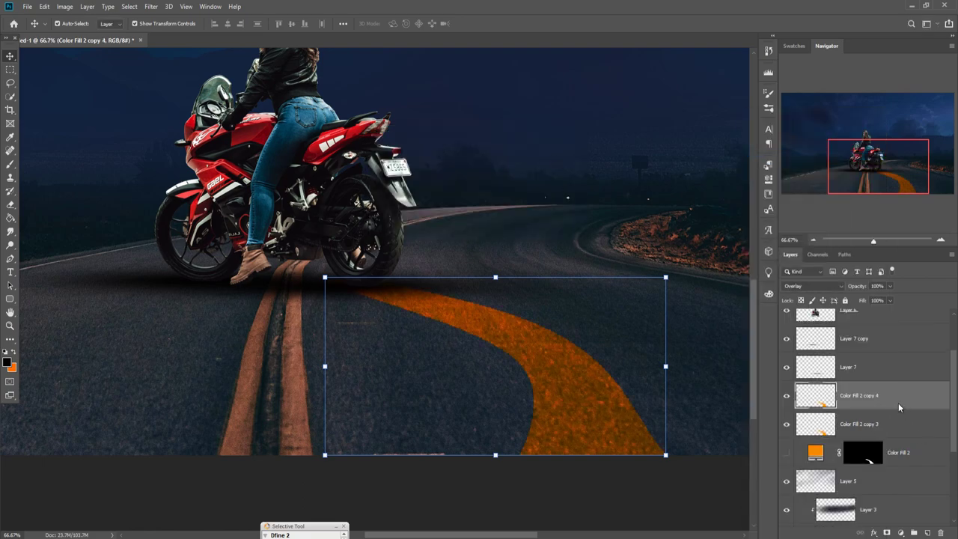
pyautogui.rightClick(899, 407)
pyautogui.click(786, 157)
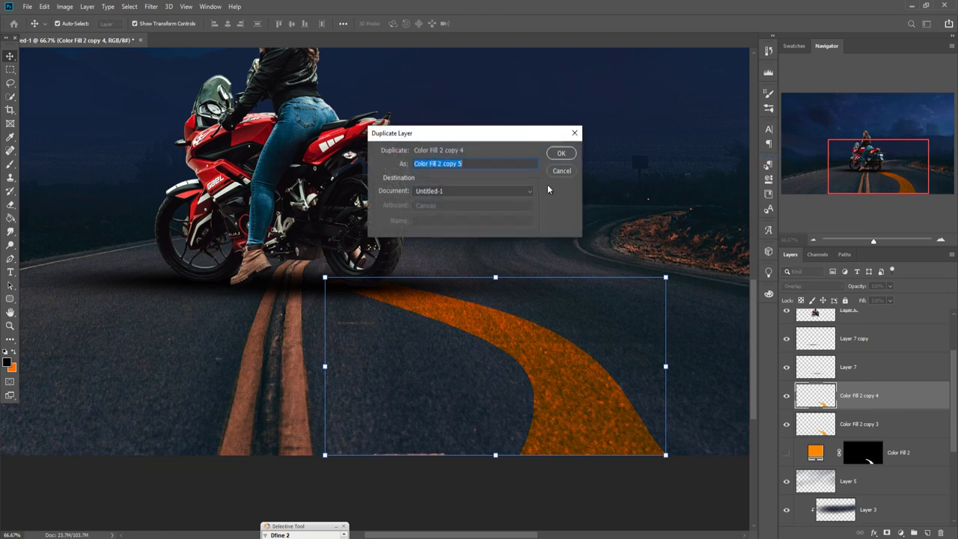
pyautogui.click(557, 155)
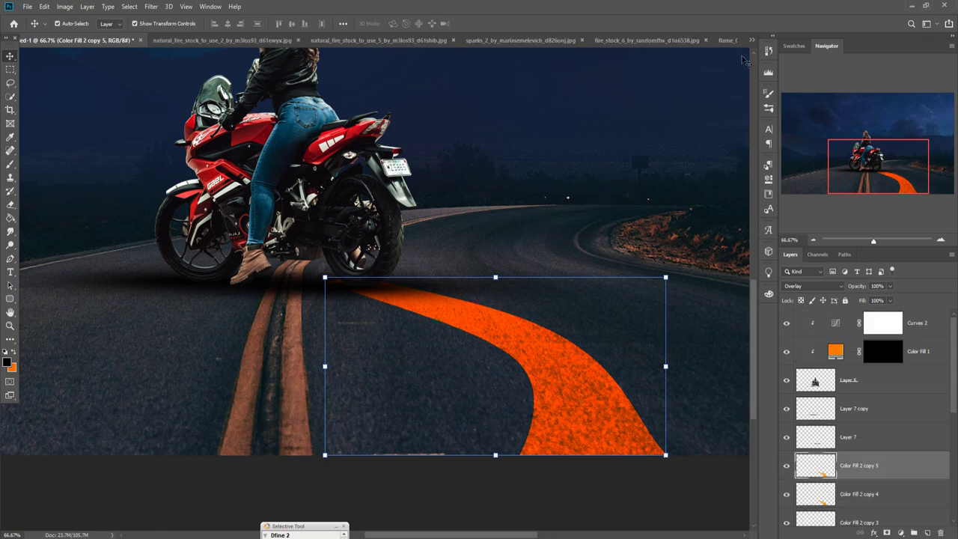
# Bring the flame_01 fire image into the composite above the trail layers and set its blending mode to Screen.
pyautogui.click(751, 39)
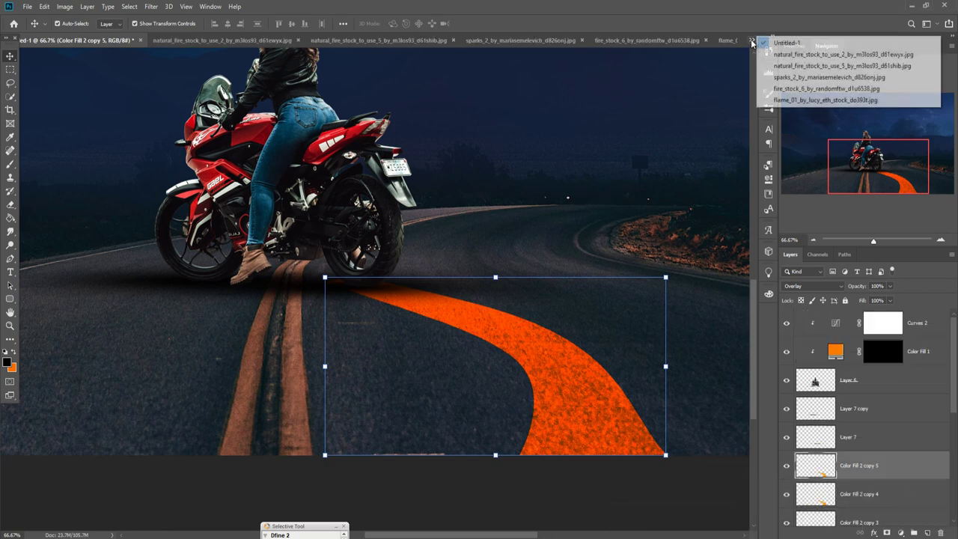
pyautogui.click(831, 98)
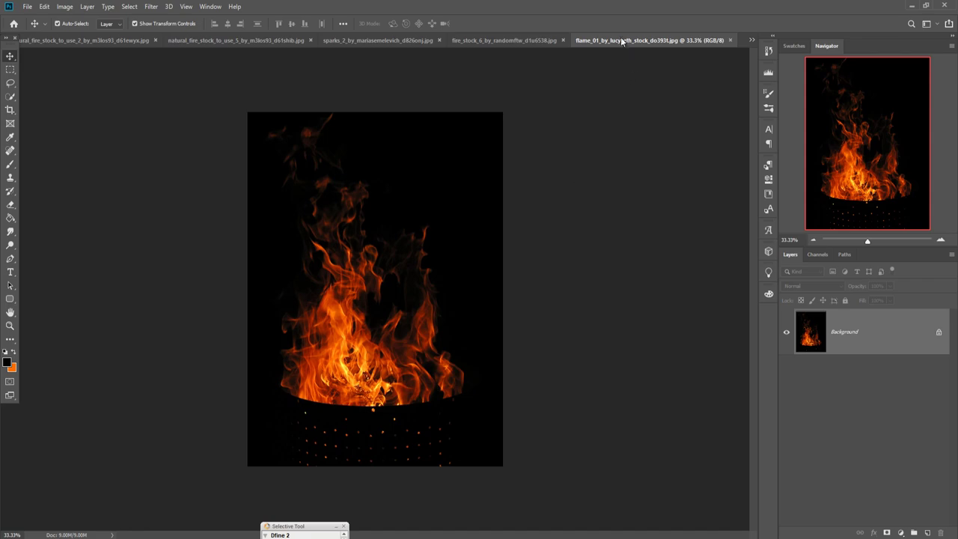
pyautogui.moveTo(620, 50); pyautogui.dragTo(621, 73)
pyautogui.moveTo(709, 288); pyautogui.dragTo(557, 277)
pyautogui.click(789, 75)
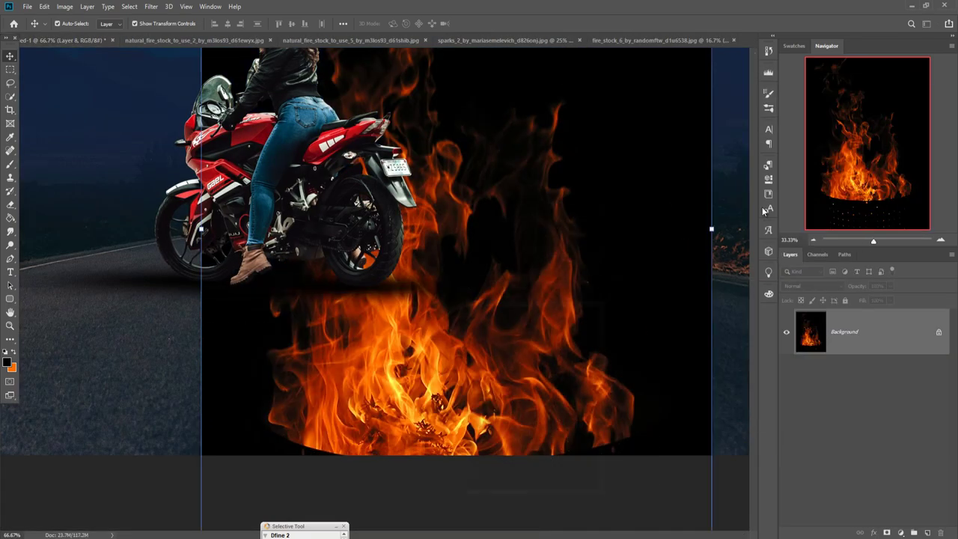
pyautogui.click(841, 286)
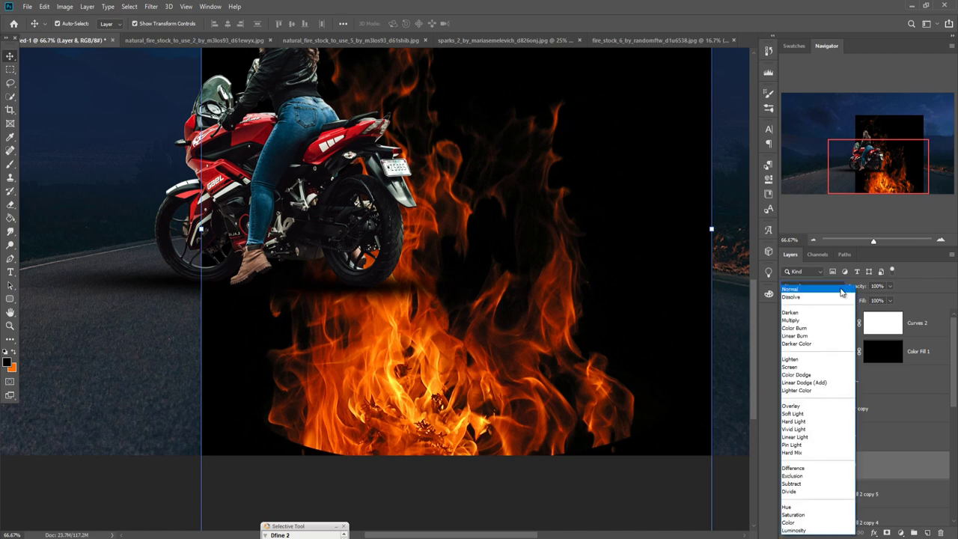
pyautogui.click(790, 366)
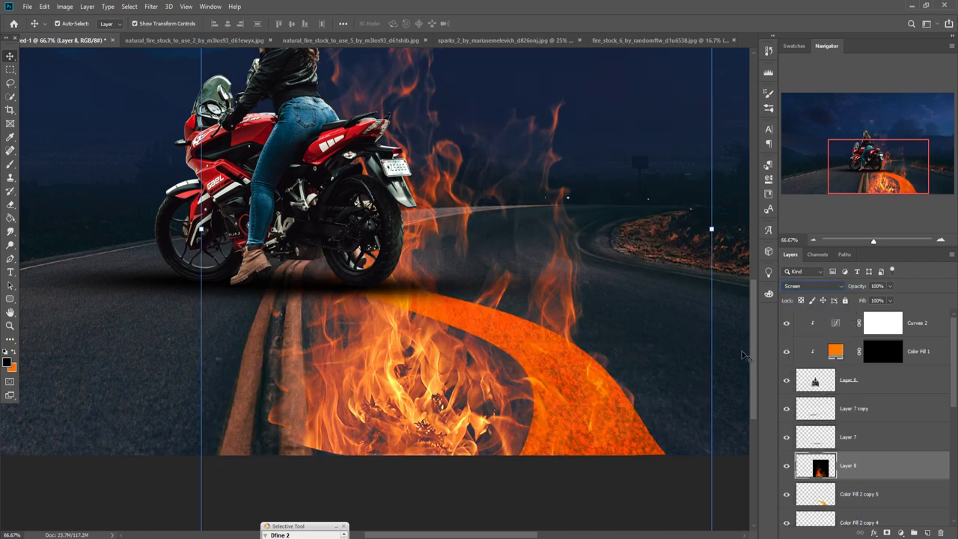
# Scale the flame to about 27.8% wide and 34.5% high, skew it about 17.7° vertically, and place it just behind the rear wheel.
pyautogui.moveTo(711, 229); pyautogui.dragTo(342, 228)
pyautogui.moveTo(283, 275); pyautogui.dragTo(419, 295)
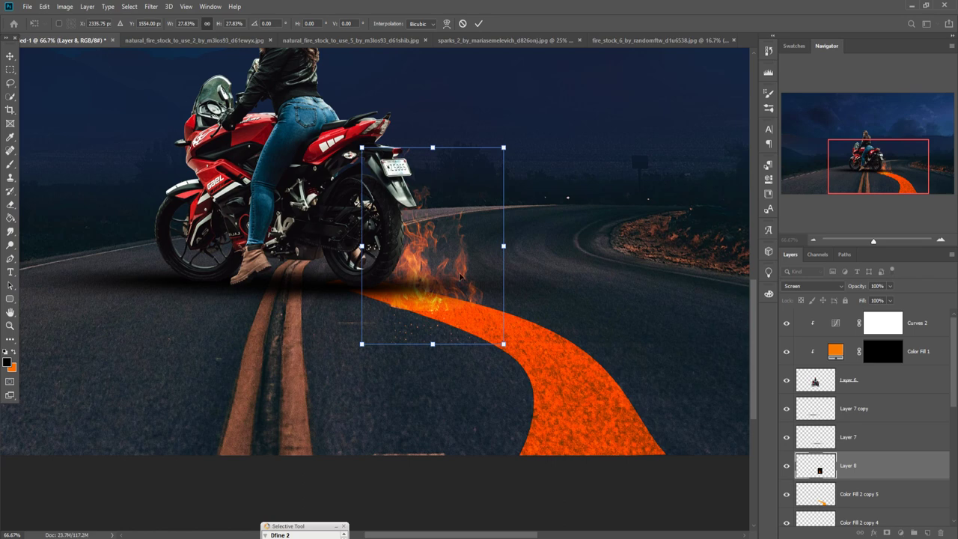
pyautogui.moveTo(503, 345); pyautogui.dragTo(461, 395)
pyautogui.moveTo(406, 298); pyautogui.dragTo(409, 287)
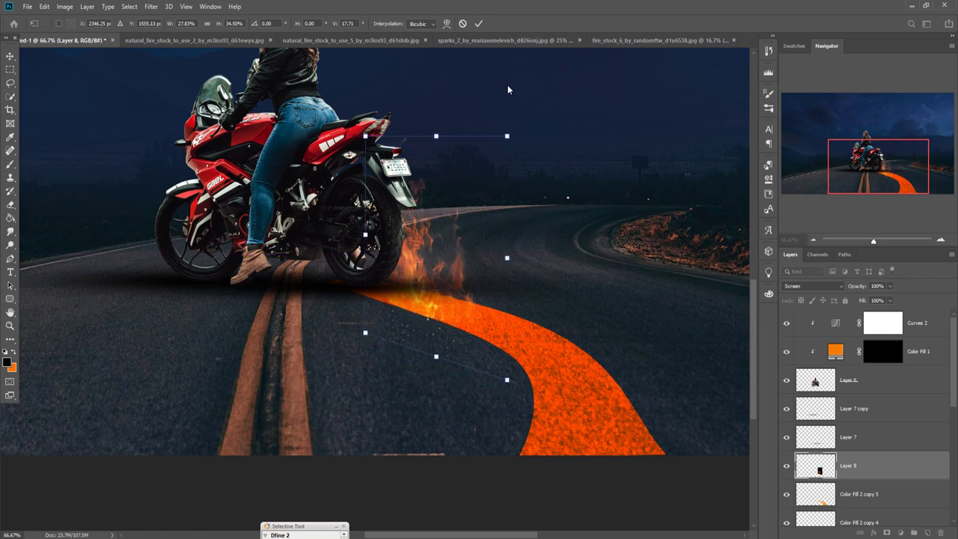
pyautogui.click(479, 24)
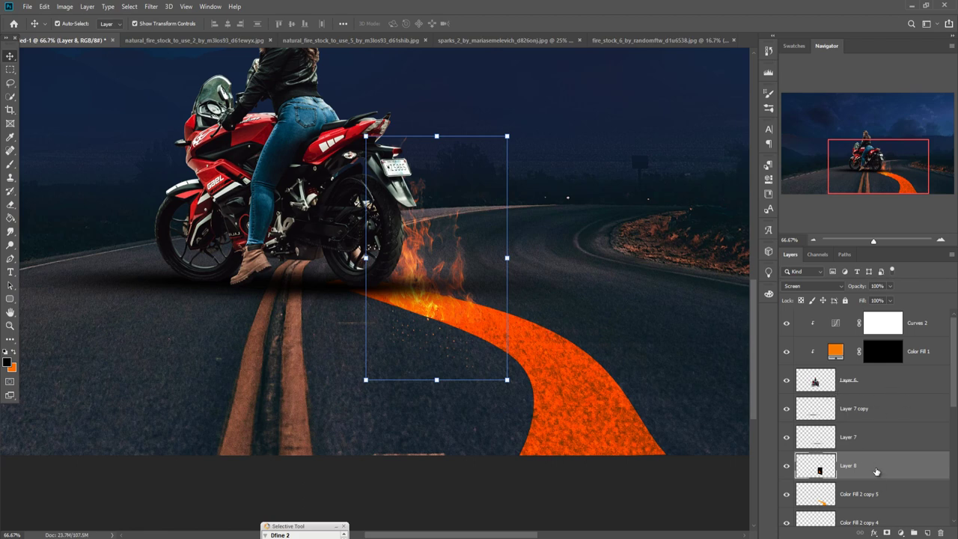
# Add a layer mask to the flame and paint out the stray sparks beneath it with a small black brush.
pyautogui.click(887, 532)
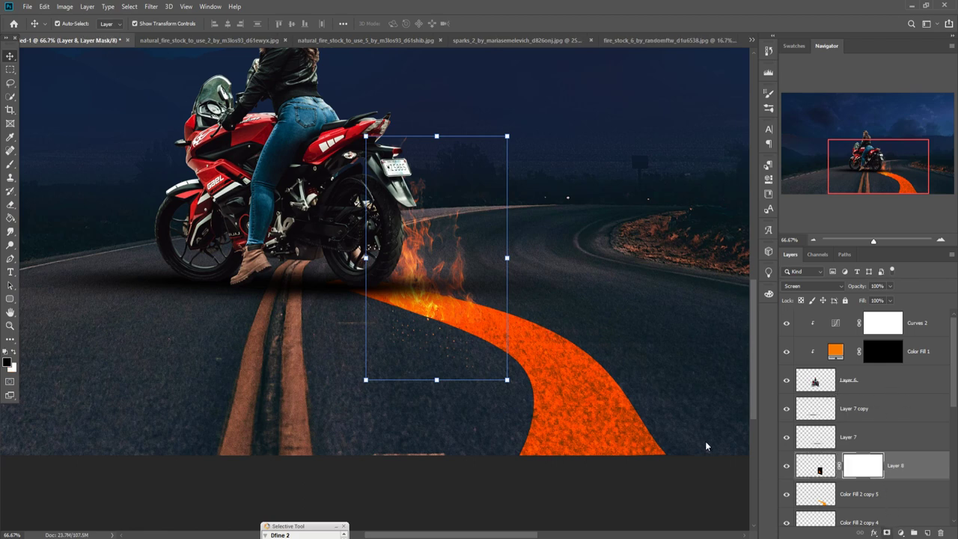
pyautogui.click(9, 166)
pyautogui.press('[')
pyautogui.press('[')
pyautogui.press('[')
pyautogui.press('[')
pyautogui.press('[')
pyautogui.press('[')
pyautogui.press('[')
pyautogui.moveTo(455, 358)
pyautogui.mouseDown()
pyautogui.moveTo(479, 364)
pyautogui.moveTo(424, 349)
pyautogui.mouseUp()
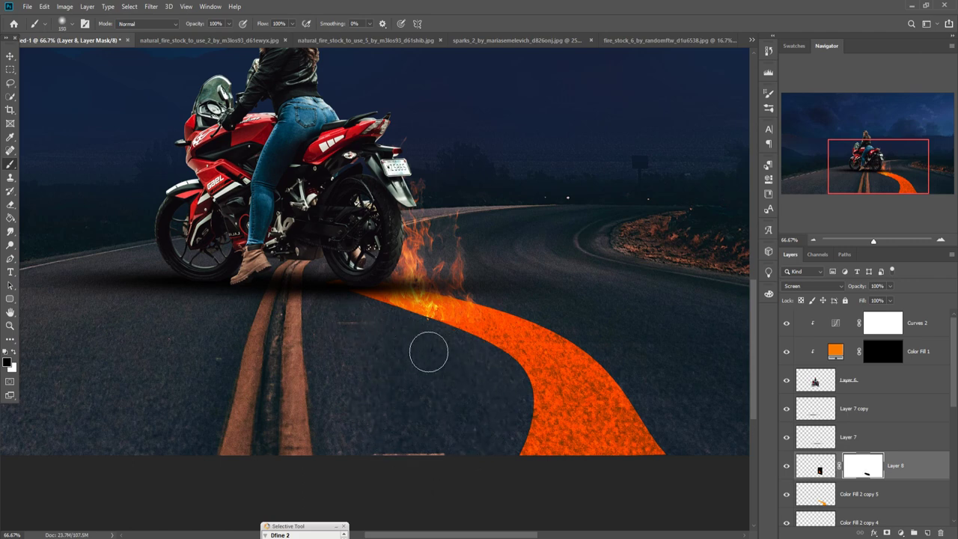
# Duplicate the masked flame layer and move the copy farther along the orange trail, behind the first flame.
pyautogui.click(11, 58)
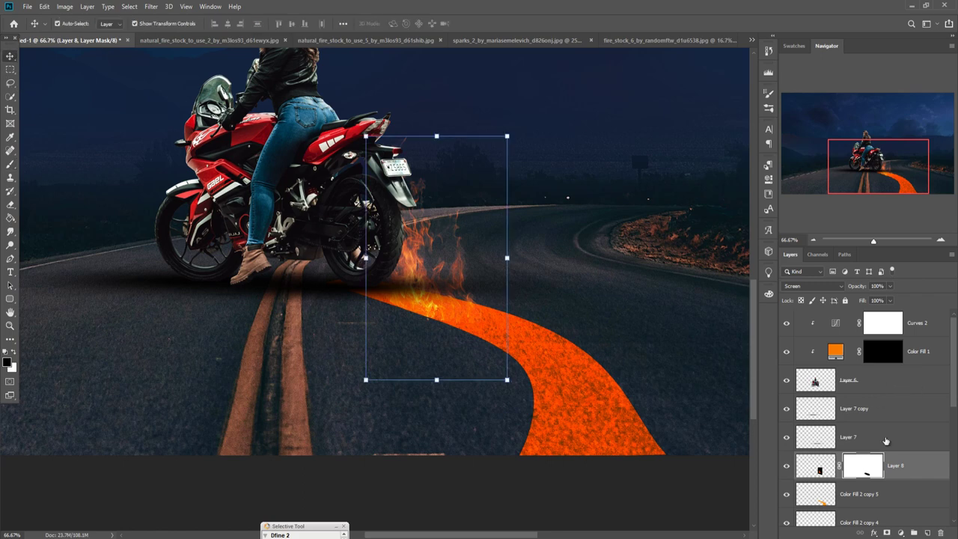
pyautogui.rightClick(907, 461)
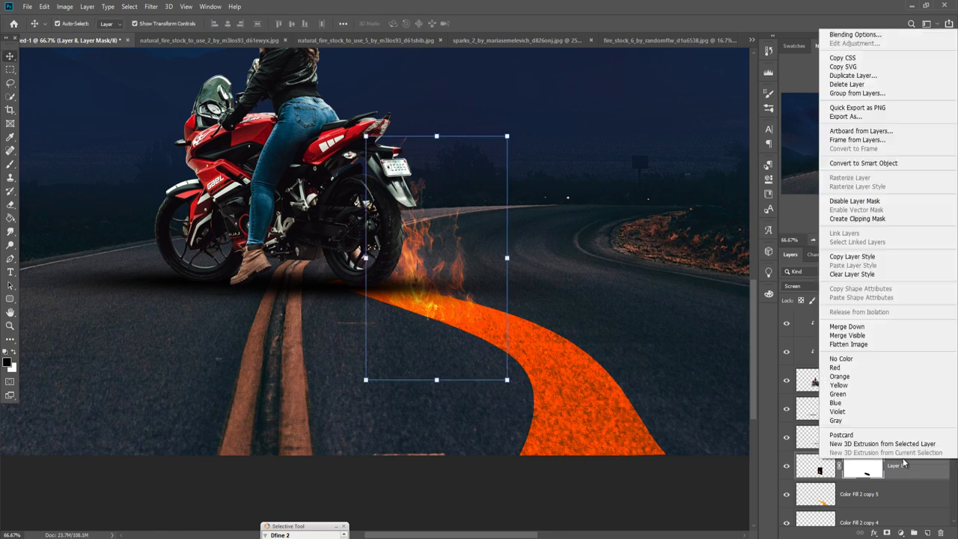
pyautogui.click(841, 76)
pyautogui.click(559, 154)
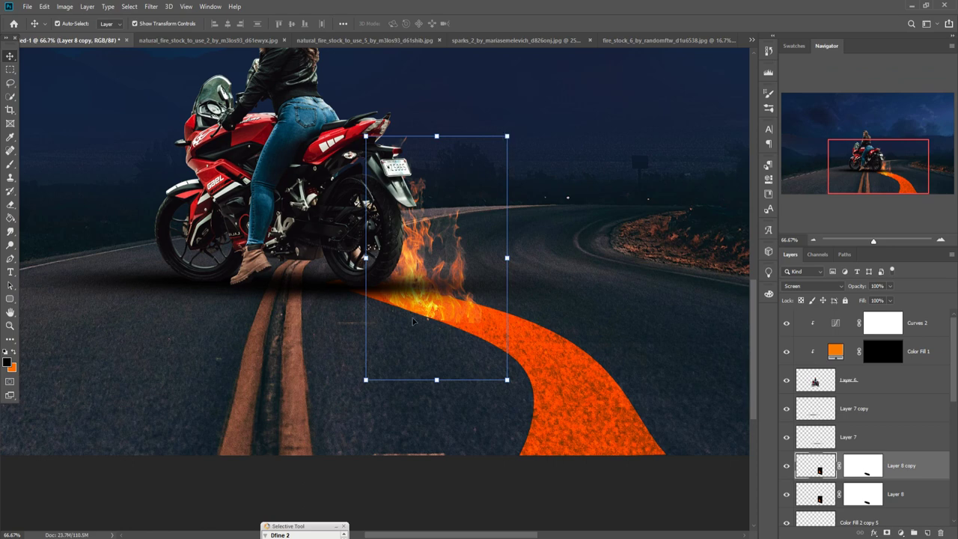
pyautogui.moveTo(416, 275); pyautogui.dragTo(482, 299)
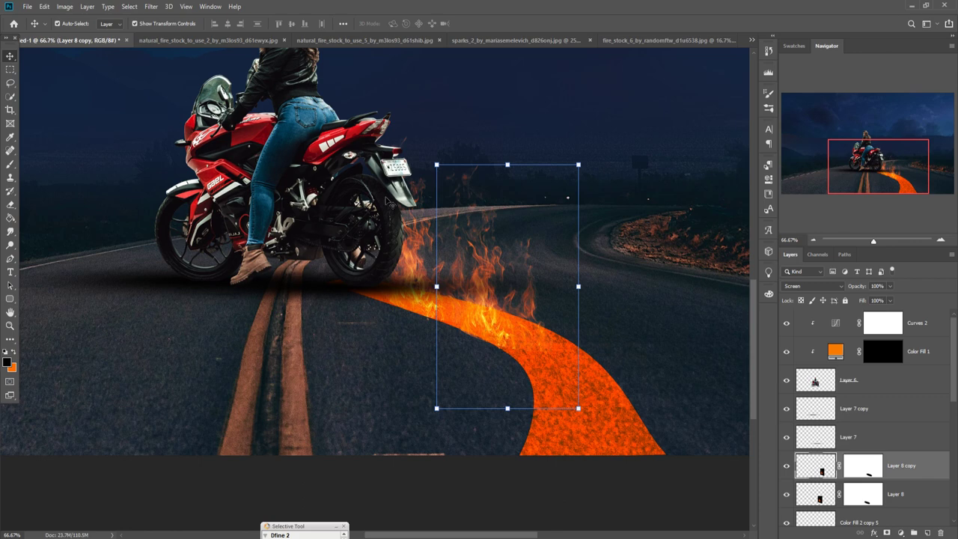
# Reshape the second flame copy and fit it to the curve of the orange trail.
pyautogui.click(45, 6)
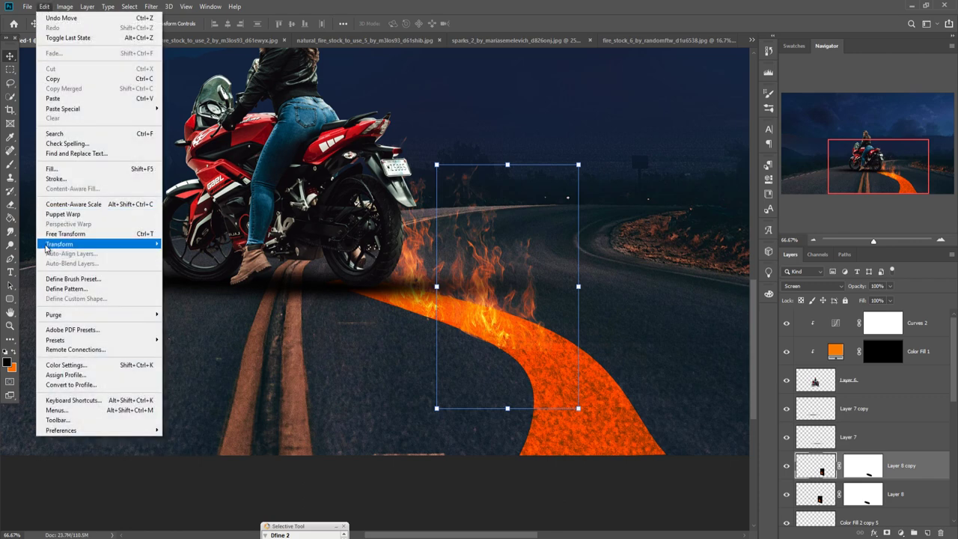
pyautogui.moveTo(47, 250)
pyautogui.click(177, 308)
pyautogui.moveTo(486, 350); pyautogui.dragTo(553, 359)
pyautogui.press('Return')
# Place more masked flame copies along the rest of the orange trail and reshape them to follow its curve.
pyautogui.rightClick(844, 88)
pyautogui.hotkey('ctrl', 't')
pyautogui.click(44, 6)
pyautogui.click(75, 214)
pyautogui.moveTo(674, 337); pyautogui.dragTo(658, 351)
pyautogui.press('Return')
pyautogui.moveTo(599, 397); pyautogui.dragTo(609, 399)
# Bring in the fire_stock_6 image in Screen mode, scale it to 26.12% wide and 16.64% high, and cover the trail's near end.
pyautogui.hotkey('ctrl', 't')
pyautogui.moveTo(561, 267); pyautogui.dragTo(507, 210)
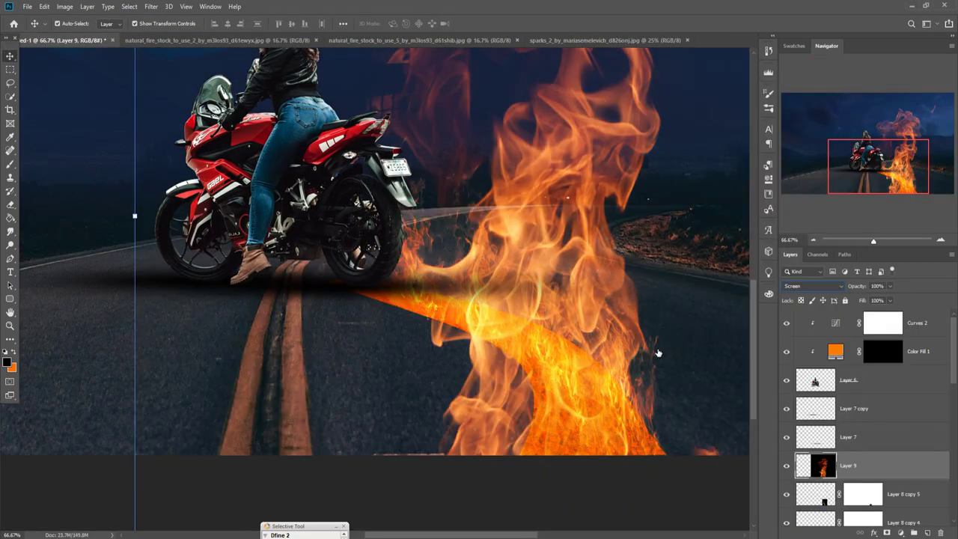
pyautogui.hotkey('ctrl', 't')
pyautogui.moveTo(564, 417); pyautogui.dragTo(561, 408)
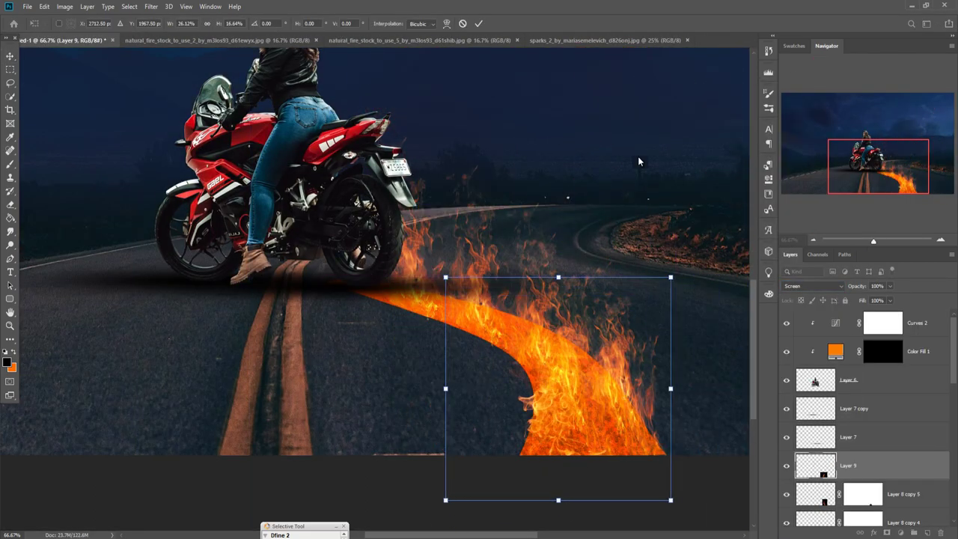
pyautogui.press('Return')
# Duplicate the low fire layer, shrink the copy and angle it to fit the middle of the trail.
pyautogui.hotkey('ctrl', 'j')
pyautogui.hotkey('ctrl', 't')
pyautogui.moveTo(685, 517); pyautogui.dragTo(479, 419)
pyautogui.moveTo(524, 374); pyautogui.dragTo(530, 382)
pyautogui.click(44, 6)
pyautogui.click(74, 242)
pyautogui.press('Return')
# Add two more copies of the low fire and fit them along the trail up to the rear wheel.
pyautogui.hotkey('ctrl', 'j')
pyautogui.hotkey('ctrl', 'j')
pyautogui.hotkey('ctrl', 't')
pyautogui.moveTo(535, 219); pyautogui.dragTo(524, 225)
pyautogui.moveTo(413, 308); pyautogui.dragTo(395, 307)
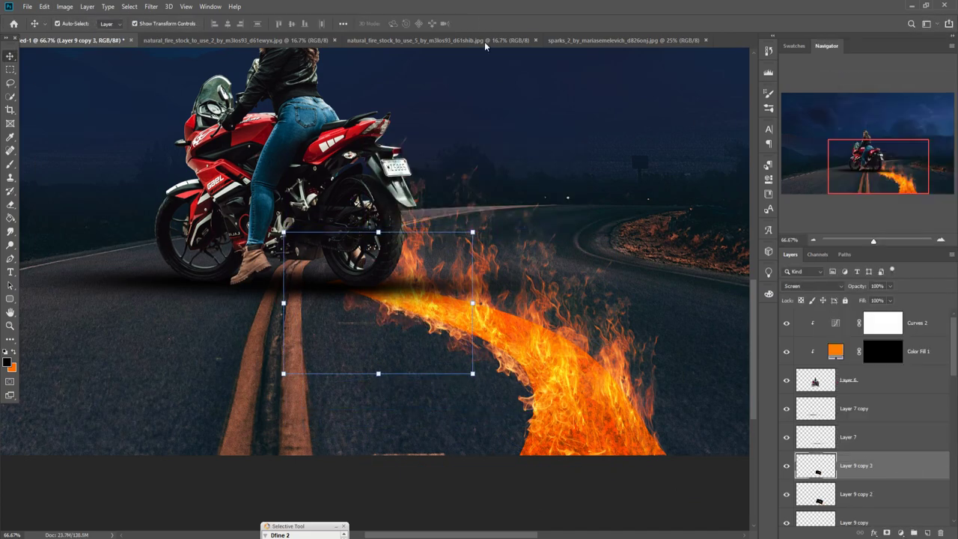
pyautogui.press('Return')
# Bring the sparks_2 image in above all layers in Screen mode and rotate it diagonally over the area behind the motorcycle.
pyautogui.click(614, 40)
pyautogui.moveTo(374, 262); pyautogui.dragTo(68, 39)
pyautogui.hotkey('ctrl', 't')
pyautogui.moveTo(112, 299); pyautogui.dragTo(473, 318)
pyautogui.press('Return')
pyautogui.hotkey('ctrl', 'shift', ']')
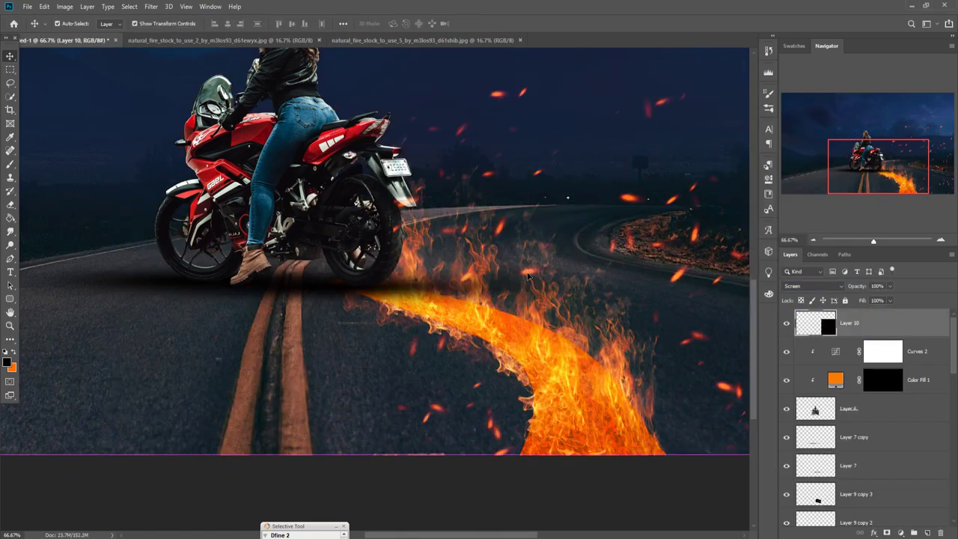
pyautogui.hotkey('ctrl', '-')
pyautogui.hotkey('ctrl', '-')
pyautogui.hotkey('ctrl', '-')
pyautogui.hotkey('ctrl', '-')
pyautogui.hotkey('ctrl', '+')
pyautogui.hotkey('ctrl', '+')
pyautogui.hotkey('ctrl', '+')
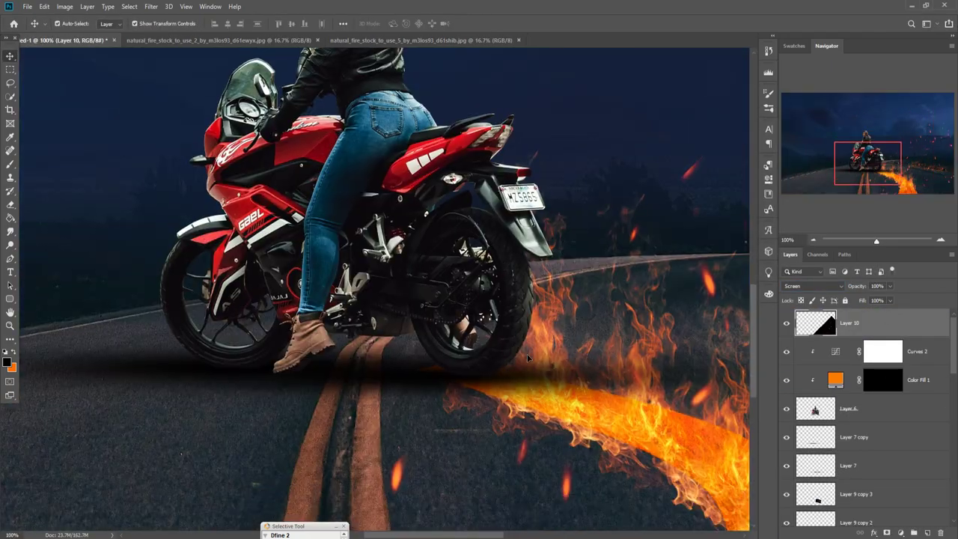
# Bring the natural_fire_stock_to_use_2 fire image into the composite and set its blending mode to Screen.
pyautogui.click(224, 40)
pyautogui.moveTo(674, 247); pyautogui.dragTo(374, 224)
pyautogui.click(814, 286)
pyautogui.click(819, 368)
# Scale and rotate the new flame, place it at the rear wheel and warp it to hug the tire.
pyautogui.hotkey('ctrl', 't')
pyautogui.moveTo(523, 508); pyautogui.dragTo(517, 277)
pyautogui.moveTo(569, 195)
pyautogui.mouseDown()
pyautogui.moveTo(471, 292)
pyautogui.moveTo(479, 318)
pyautogui.mouseUp()
pyautogui.click(44, 6)
pyautogui.click(194, 318)
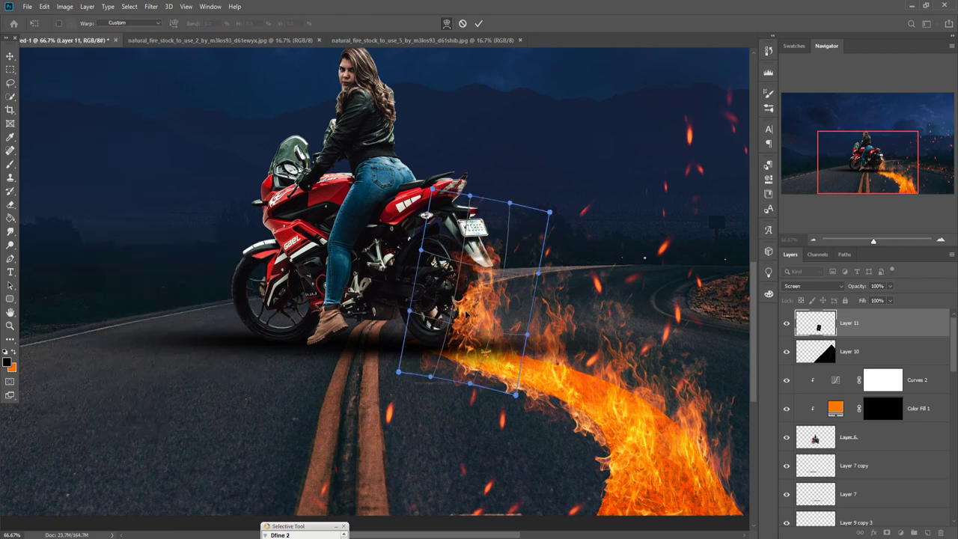
pyautogui.press('Return')
# Paint white on the Color Fill 1 mask with a smaller brush to add orange light on the wheels, motorcycle edges and rider's outline.
pyautogui.scroll(-1, 861, 374)
pyautogui.click(883, 379)
pyautogui.press('b')
pyautogui.press('x')
pyautogui.press('[')
pyautogui.press('[')
pyautogui.press('[')
pyautogui.moveTo(449, 238)
pyautogui.mouseDown()
pyautogui.moveTo(469, 255)
pyautogui.moveTo(434, 235)
pyautogui.moveTo(450, 355)
pyautogui.mouseUp()
pyautogui.moveTo(243, 262)
pyautogui.mouseDown()
pyautogui.moveTo(225, 311)
pyautogui.moveTo(281, 340)
pyautogui.moveTo(266, 344)
pyautogui.moveTo(305, 343)
pyautogui.mouseUp()
pyautogui.moveTo(494, 239)
pyautogui.mouseDown()
pyautogui.moveTo(464, 184)
pyautogui.moveTo(431, 158)
pyautogui.mouseUp()
pyautogui.moveTo(270, 225)
pyautogui.mouseDown()
pyautogui.moveTo(256, 172)
pyautogui.moveTo(273, 146)
pyautogui.mouseUp()
pyautogui.moveTo(389, 94); pyautogui.dragTo(419, 184)
pyautogui.scroll(2, 412, 180)
pyautogui.moveTo(374, 119); pyautogui.dragTo(410, 177)
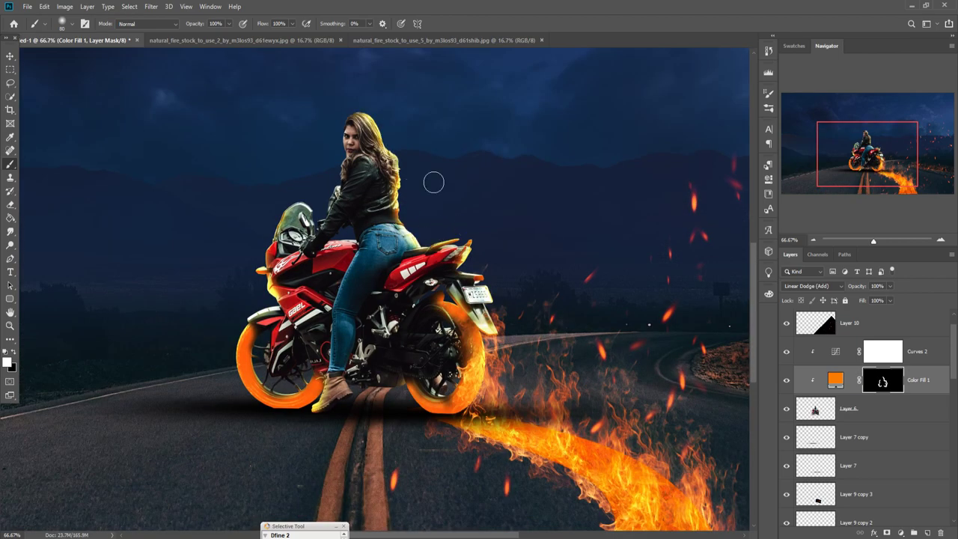
# Lower the brush opacity and extend the orange light along the rider and the motorcycle on the same mask.
pyautogui.press('1')
pyautogui.press('4')
pyautogui.moveTo(382, 209)
pyautogui.mouseDown()
pyautogui.moveTo(337, 194)
pyautogui.moveTo(334, 177)
pyautogui.mouseUp()
pyautogui.moveTo(382, 382)
pyautogui.mouseDown()
pyautogui.moveTo(352, 393)
pyautogui.moveTo(345, 359)
pyautogui.mouseUp()
# Add another fire image in Screen mode above Curves 2, shrink it and shape it around the front wheel.
pyautogui.press('v')
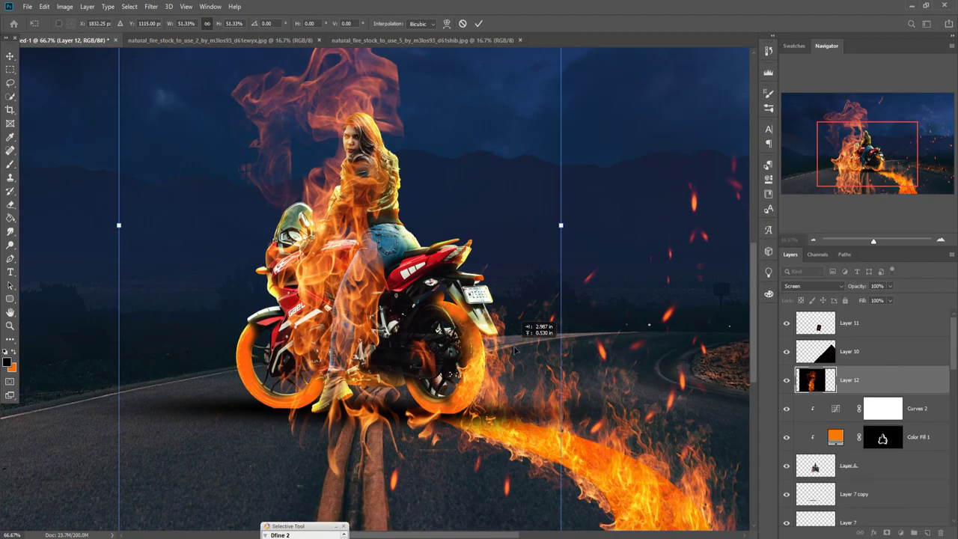
pyautogui.moveTo(117, 223); pyautogui.dragTo(228, 348)
pyautogui.rightClick(169, 352)
pyautogui.click(150, 242)
pyautogui.moveTo(170, 300)
pyautogui.mouseDown()
pyautogui.moveTo(137, 293)
pyautogui.moveTo(180, 314)
pyautogui.mouseUp()
pyautogui.press('Return')
# Add a Curves adjustment clipped to the road layer and darken the ground.
pyautogui.hotkey('ctrl', '-')
pyautogui.hotkey('ctrl', '-')
pyautogui.scroll(-10, 890, 400)
pyautogui.scroll(-5, 891, 401)
pyautogui.click(900, 532)
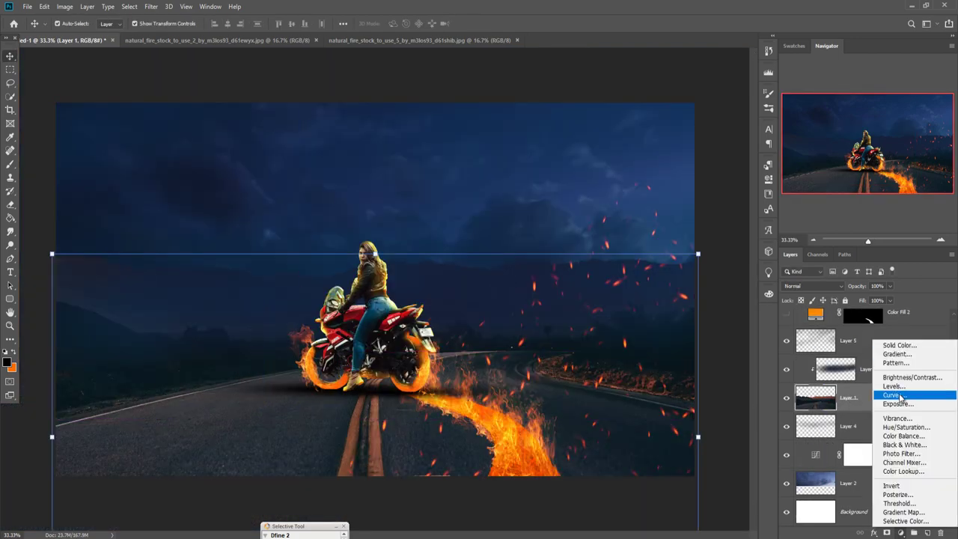
pyautogui.click(901, 387)
pyautogui.moveTo(681, 269); pyautogui.dragTo(685, 295)
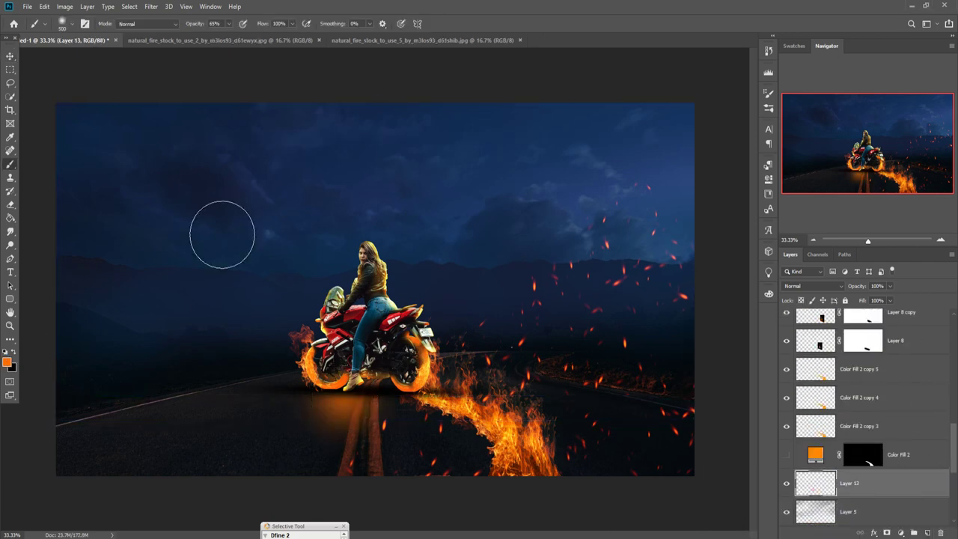
# Try an orange road glow by stretching the painted spot to 355.93% width and duplicating its layer in Overlay mode.
pyautogui.press('v')
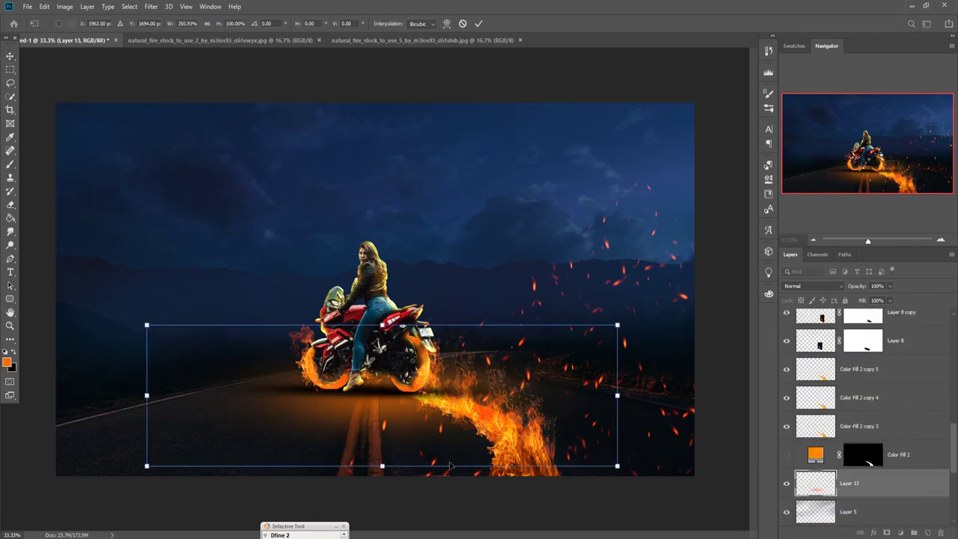
pyautogui.hotkey('ctrl', 'j')
pyautogui.hotkey('shift', 'alt', 'o')
pyautogui.hotkey('ctrl', 'z')
pyautogui.hotkey('ctrl', 'z')
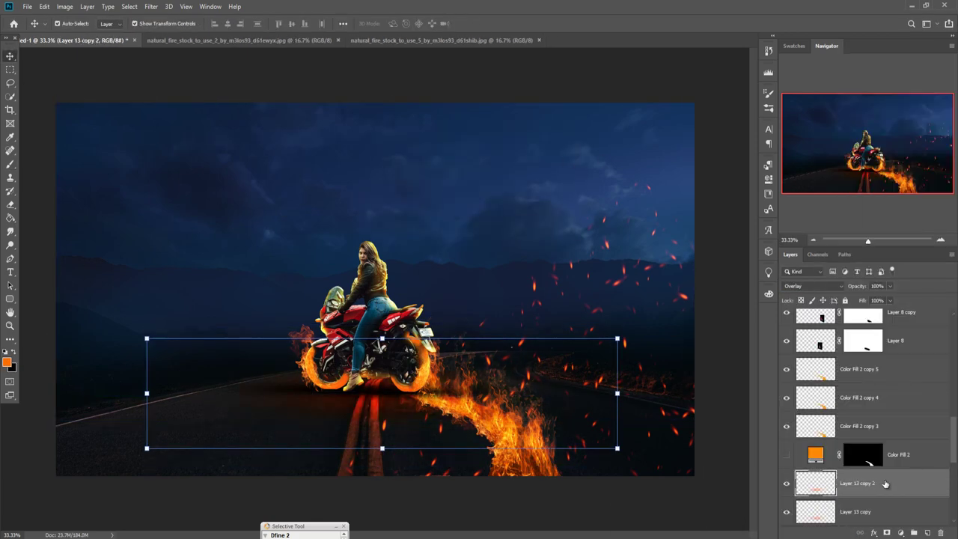
# Set Layer 13 to Overlay and paint a yellow-orange glow on the road beneath the motorcycle.
pyautogui.click(9, 166)
pyautogui.hotkey('shift', 'alt', 'o')
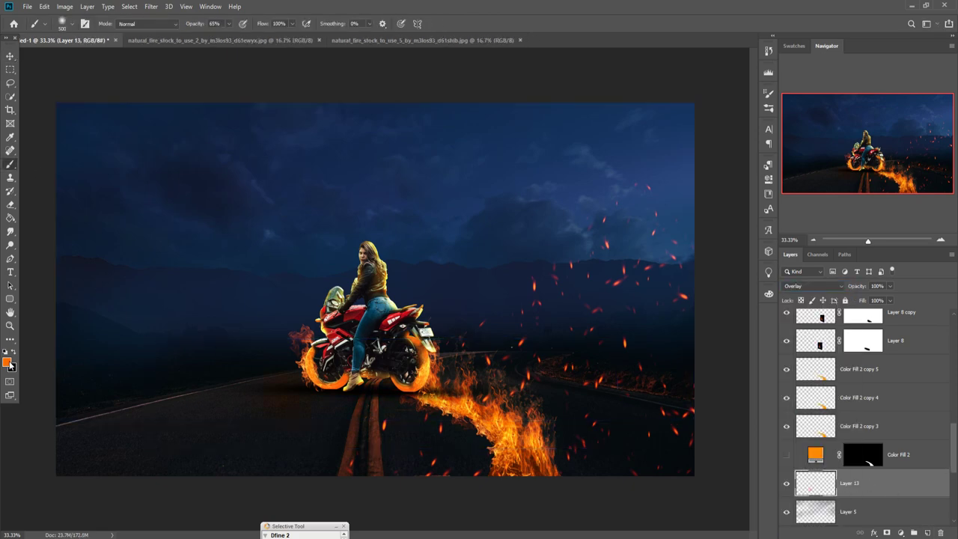
pyautogui.click(7, 362)
pyautogui.press('Return')
# Duplicate the yellow-orange glow layer and transform the glow to strengthen the light on the road.
pyautogui.hotkey('ctrl', 'j')
pyautogui.hotkey('ctrl', 'j')
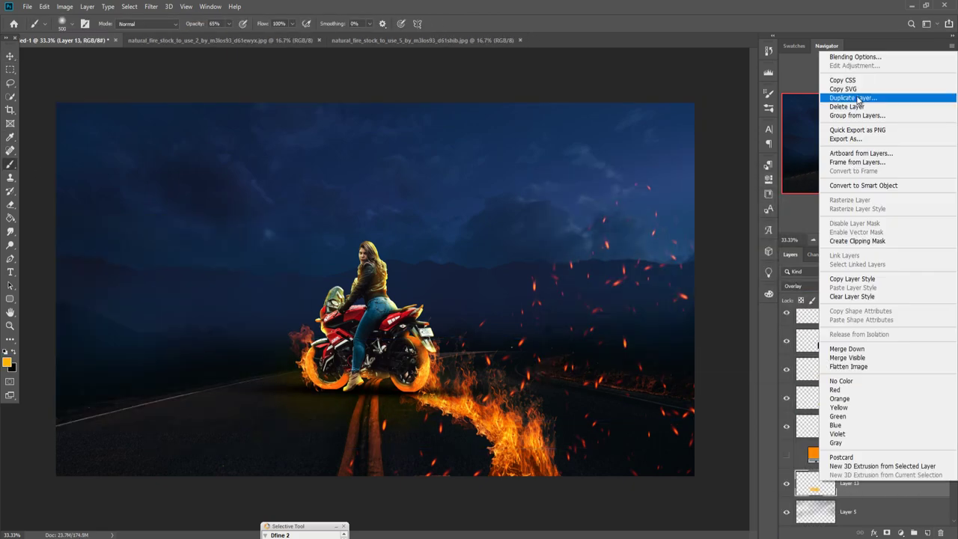
pyautogui.hotkey('ctrl', 't')
pyautogui.moveTo(360, 307); pyautogui.dragTo(360, 337)
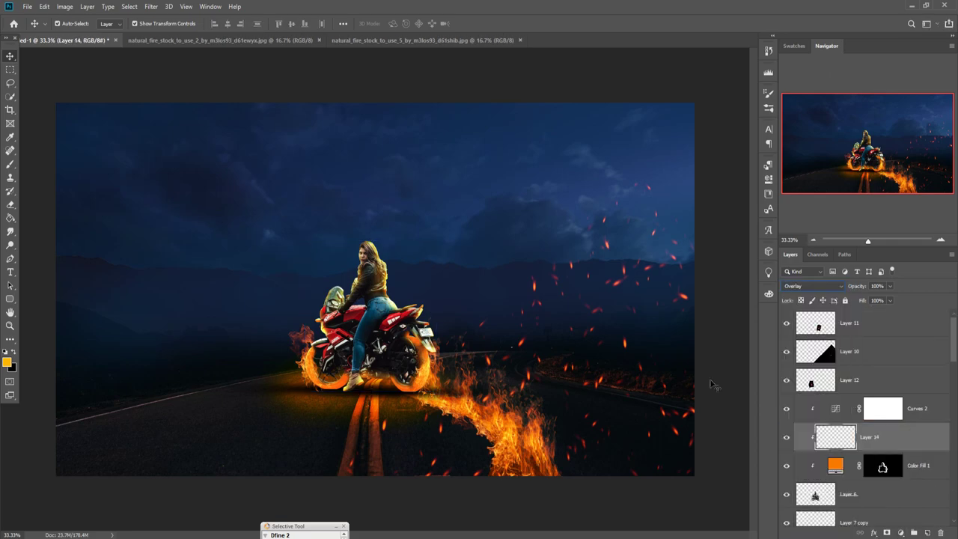
# Fill the clipped Overlay Layer 14 with gray and dodge highlights on the rider's hair, jacket and jeans using Midtones at 76% exposure.
pyautogui.hotkey('shift', 'F5')
pyautogui.click(541, 147)
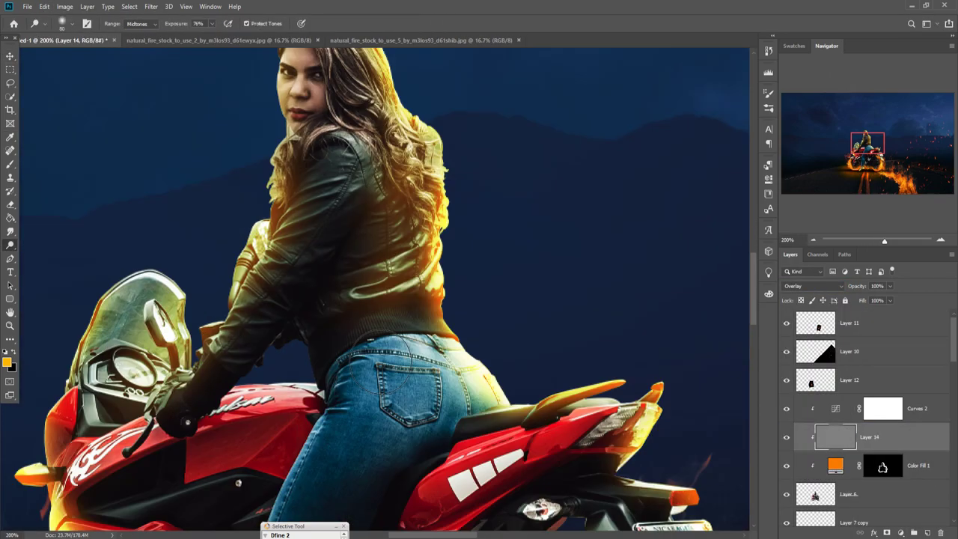
pyautogui.scroll(-10, 359, 299)
pyautogui.scroll(10, 299, 224)
pyautogui.moveTo(262, 176); pyautogui.dragTo(314, 247)
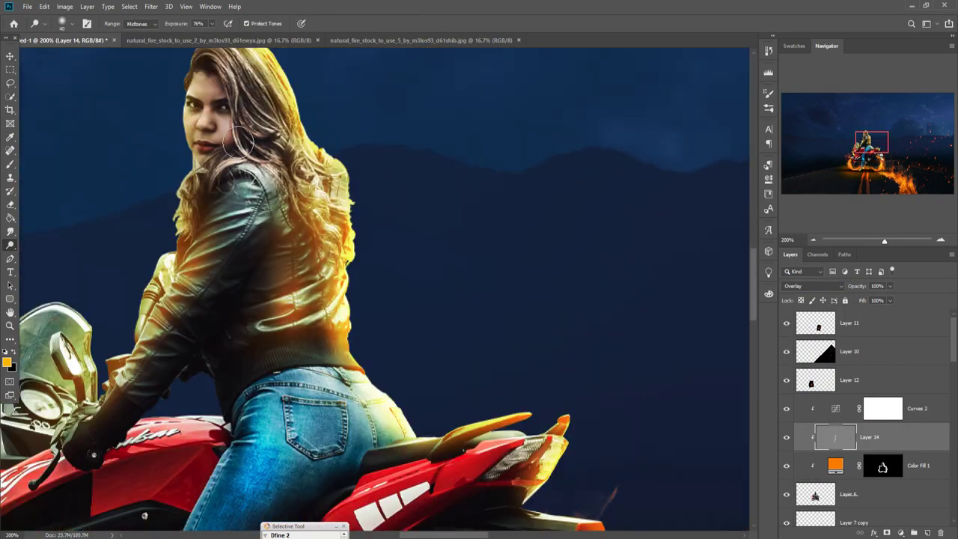
pyautogui.scroll(-5, 374, 299)
pyautogui.scroll(5, 374, 299)
# Bring the night street photo in beneath the road layer and mask out the road layer's desert horizon.
pyautogui.press('v')
pyautogui.hotkey('ctrl', '0')
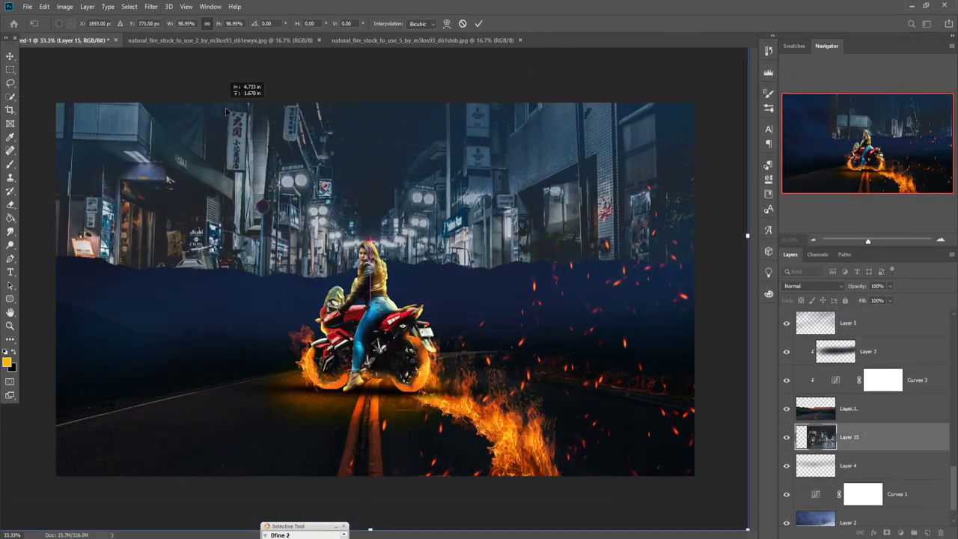
pyautogui.moveTo(112, 336)
pyautogui.mouseDown()
pyautogui.moveTo(323, 306)
pyautogui.moveTo(562, 331)
pyautogui.moveTo(703, 367)
pyautogui.mouseUp()
# Scale the street photo to 98.94% and reposition it so its street lines up with the road behind the motorcycle.
pyautogui.click(849, 436)
pyautogui.hotkey('ctrl', 't')
pyautogui.hotkey('ctrl', '-')
pyautogui.moveTo(426, 224); pyautogui.dragTo(425, 250)
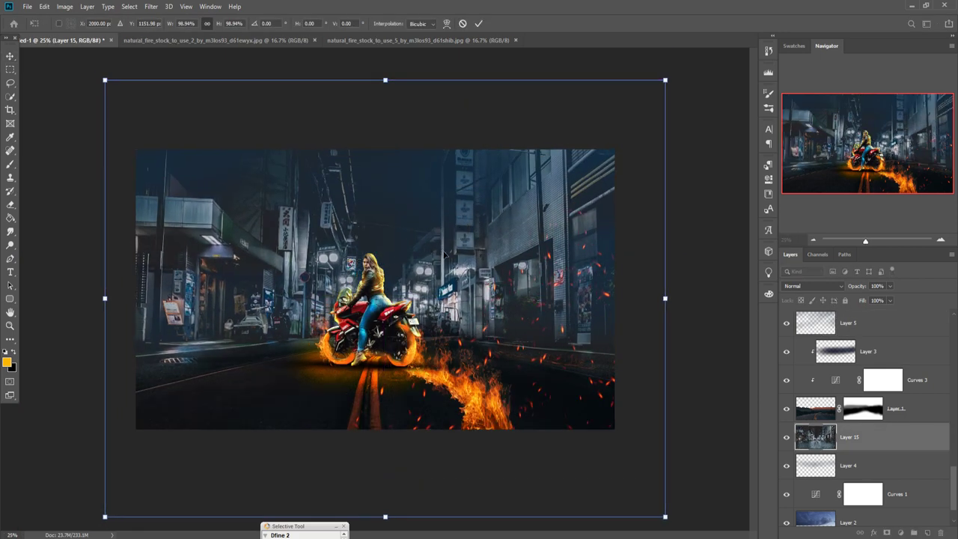
pyautogui.click(479, 23)
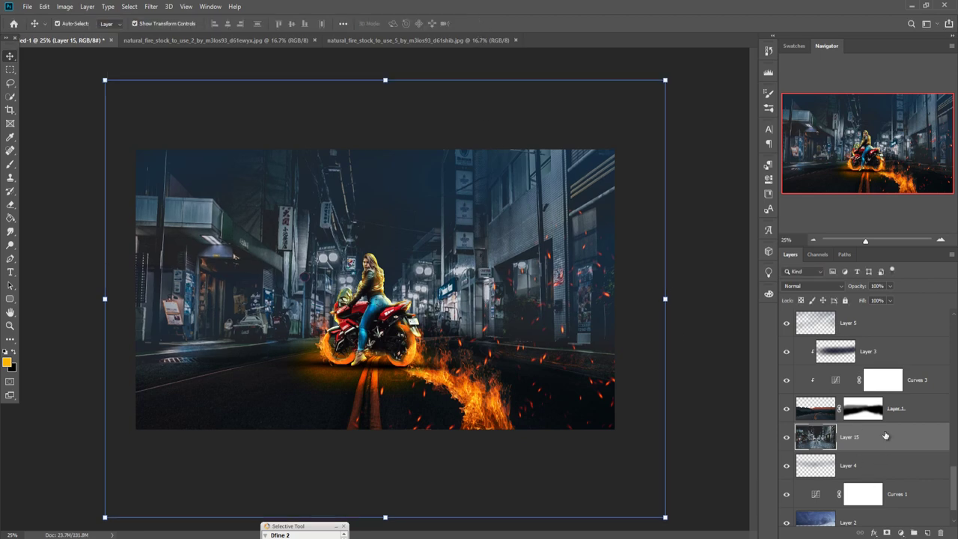
# Add a Curves adjustment above the street photo and pull the RGB midtones down to input 156, output 119.
pyautogui.click(900, 533)
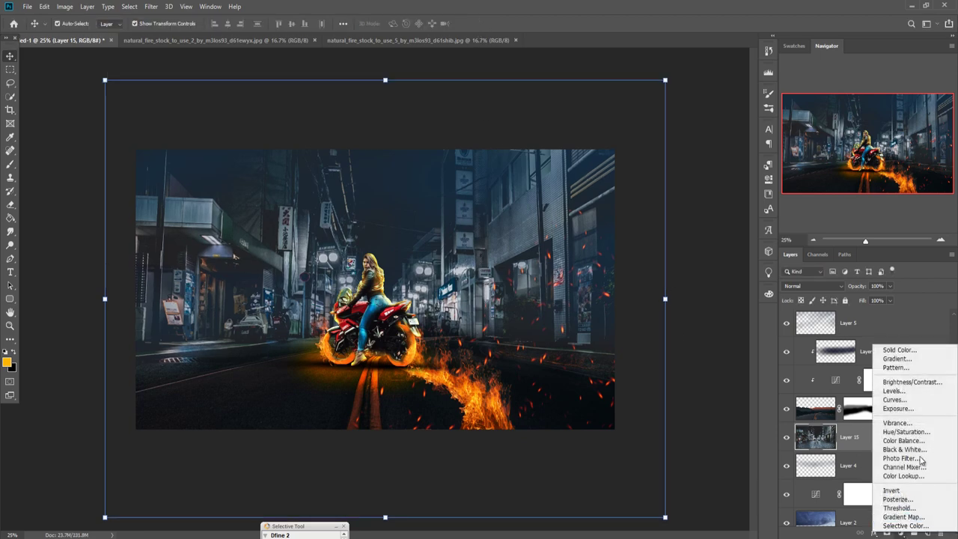
pyautogui.click(895, 399)
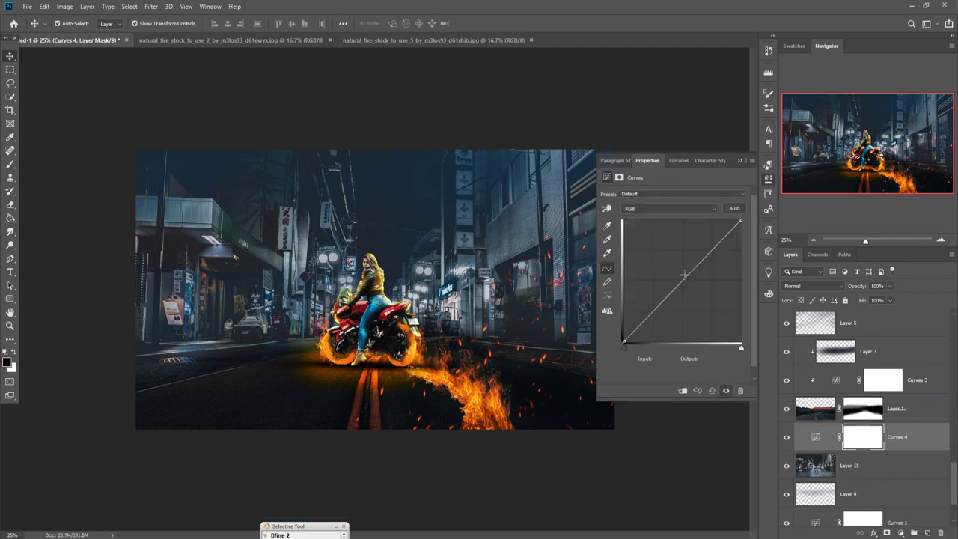
pyautogui.click(686, 280)
pyautogui.moveTo(687, 280); pyautogui.dragTo(696, 285)
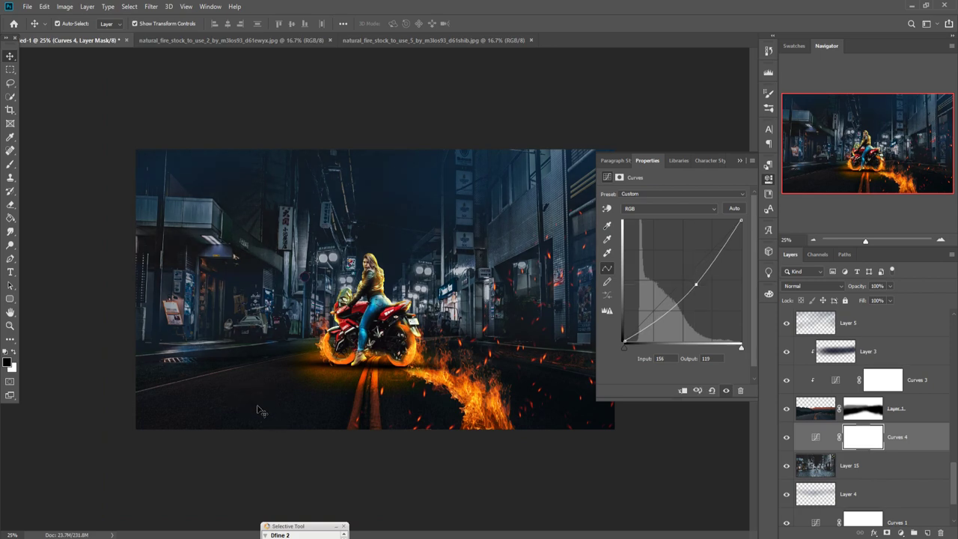
# Shape the street's RGB curve further with points at input 98, output 47 and input 215, output 184.
pyautogui.click(665, 316)
pyautogui.moveTo(664, 315); pyautogui.dragTo(669, 319)
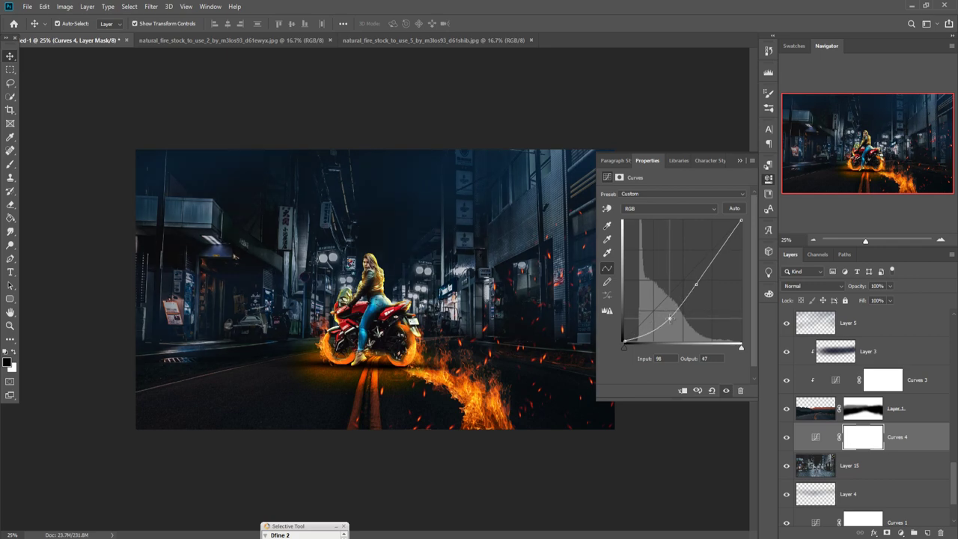
pyautogui.click(722, 253)
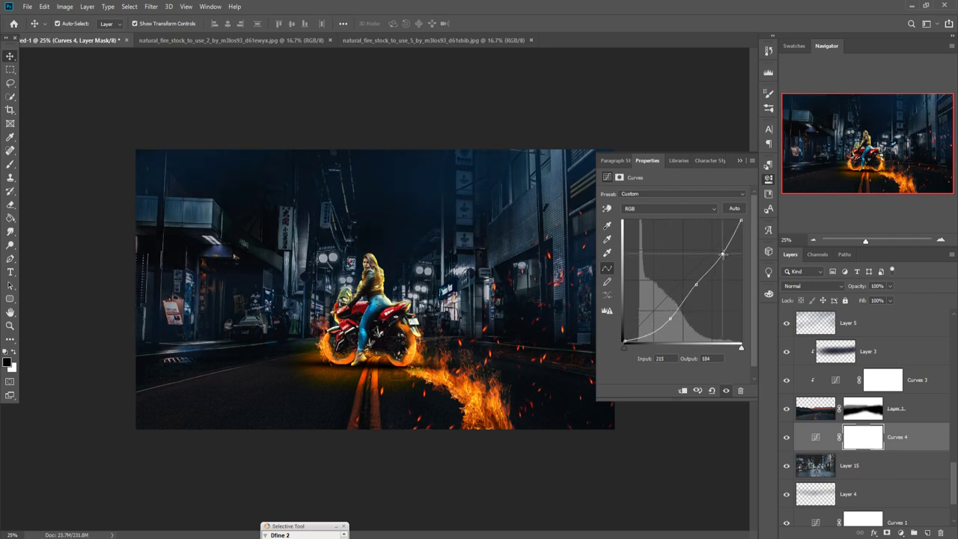
pyautogui.click(739, 162)
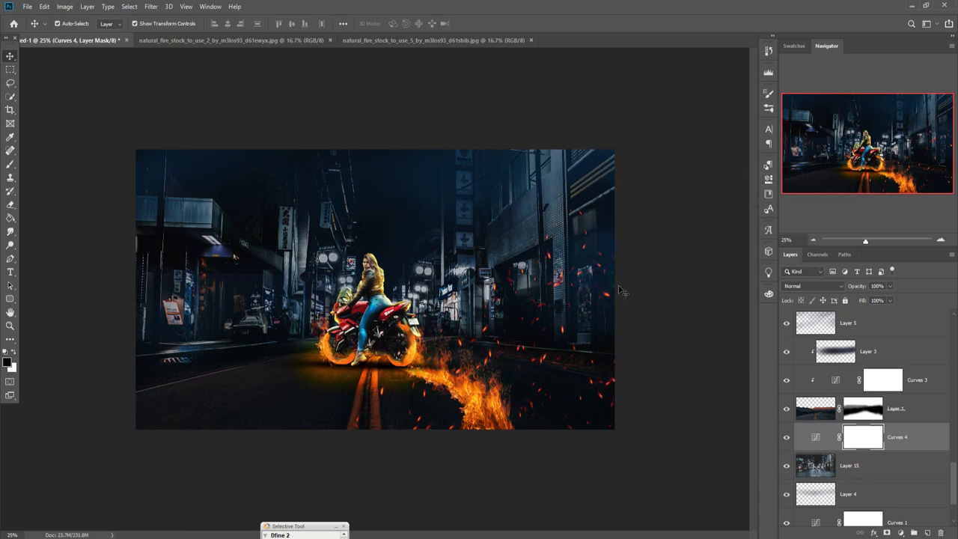
# Start a Tilt-Shift blur on the street photo layer and move its focus band down to the foreground road.
pyautogui.scroll(-3, 826, 464)
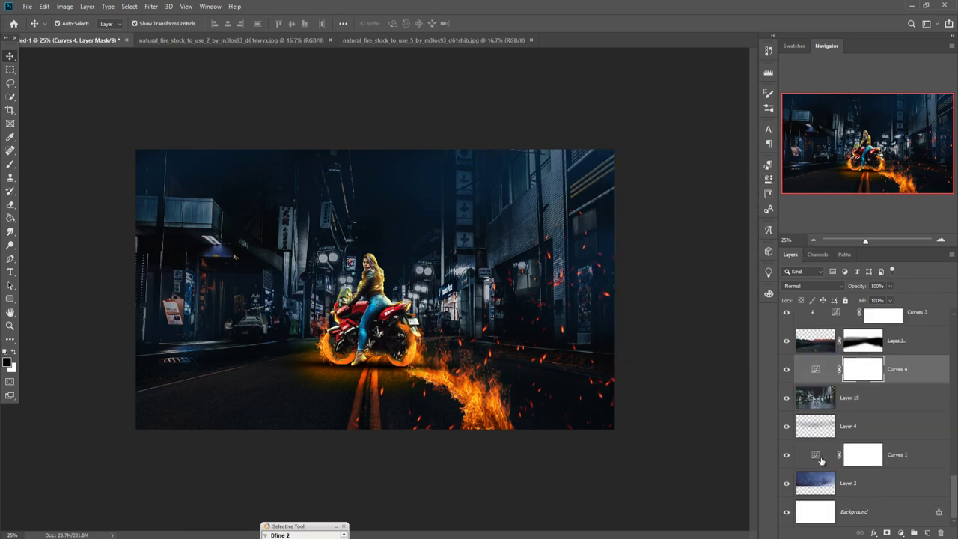
pyautogui.click(827, 402)
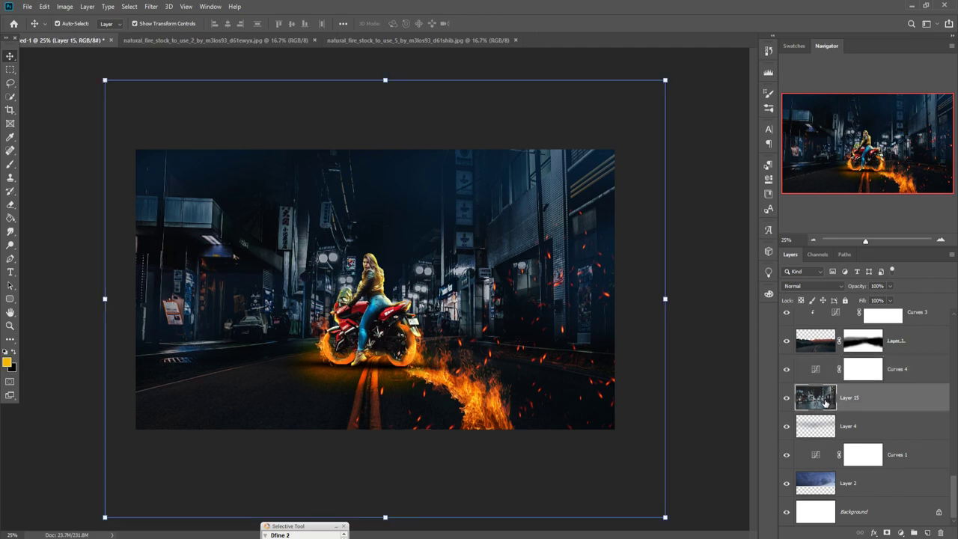
pyautogui.click(148, 7)
pyautogui.moveTo(169, 138)
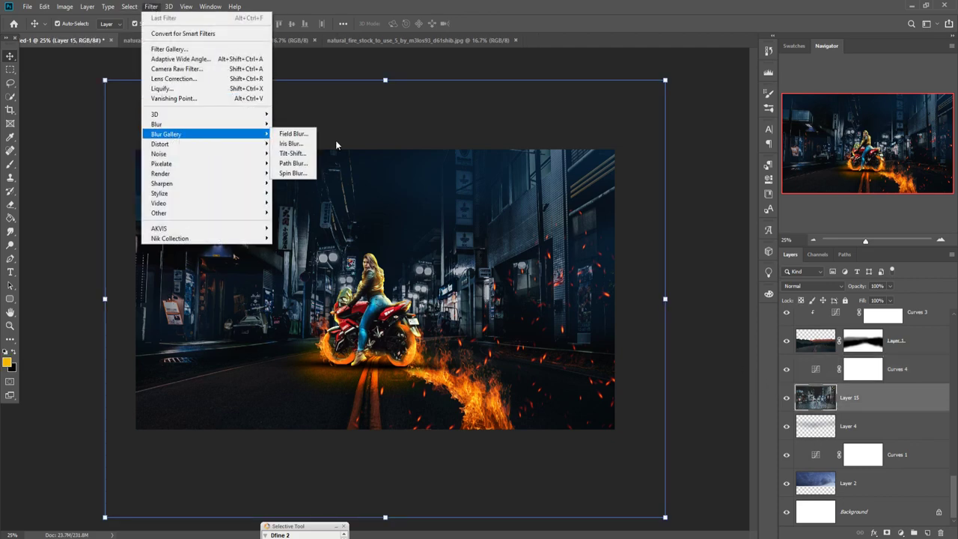
pyautogui.click(299, 153)
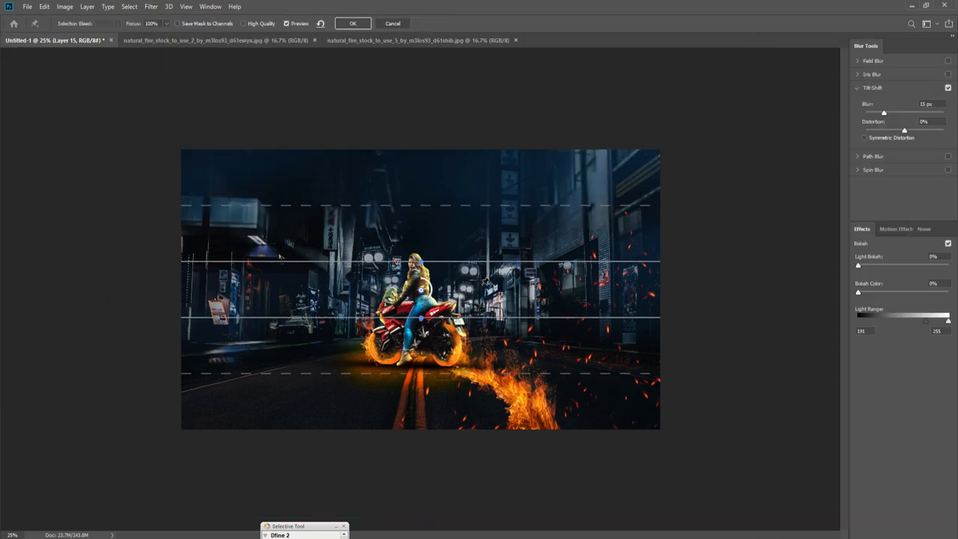
pyautogui.moveTo(482, 296); pyautogui.dragTo(488, 414)
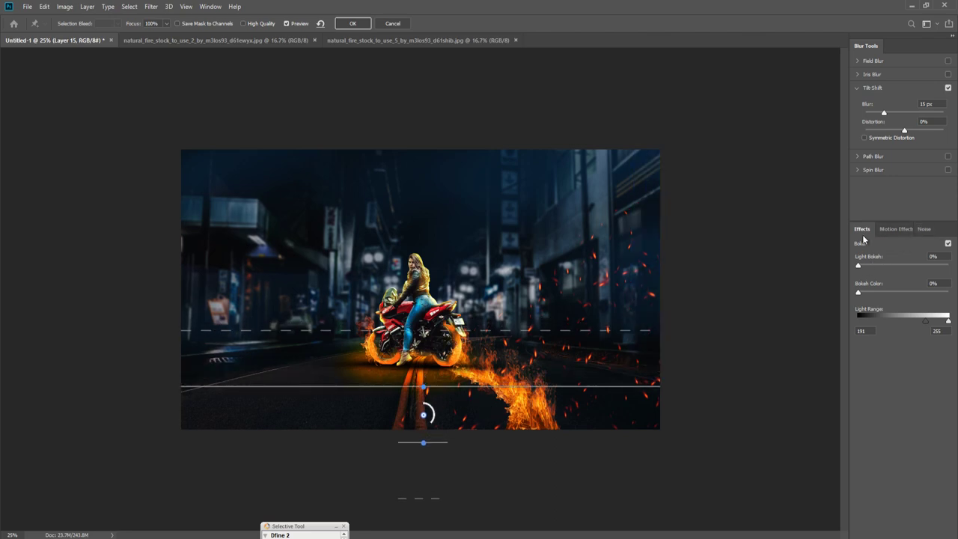
# Set the street's Tilt-Shift blur to 25 px with Light Bokeh 35% and Bokeh Color 30%, and apply it.
pyautogui.moveTo(883, 115); pyautogui.dragTo(890, 116)
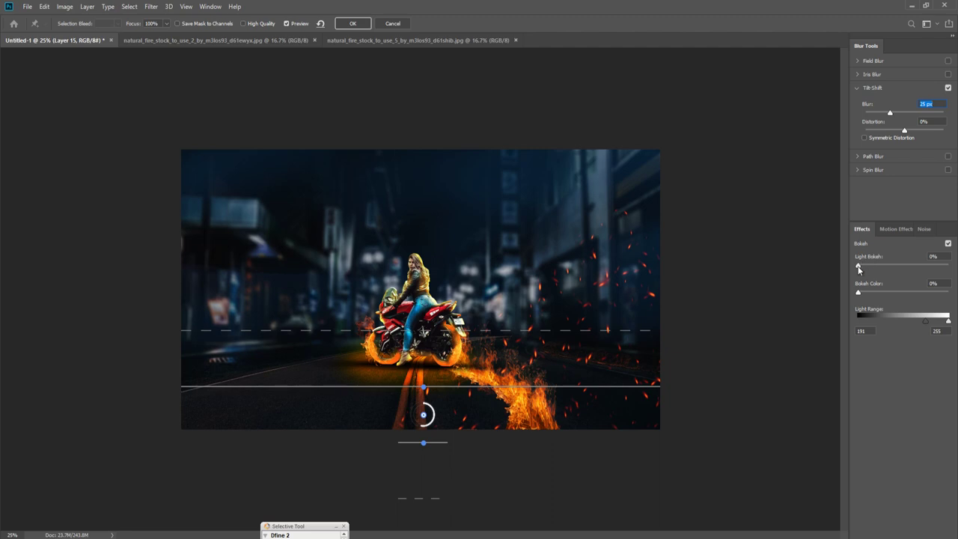
pyautogui.moveTo(866, 269); pyautogui.dragTo(890, 269)
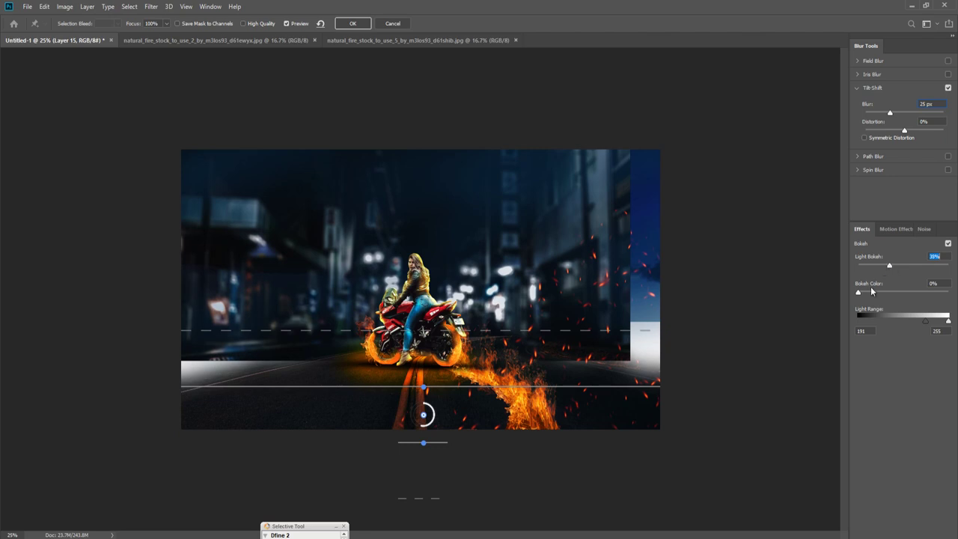
pyautogui.moveTo(857, 292); pyautogui.dragTo(886, 293)
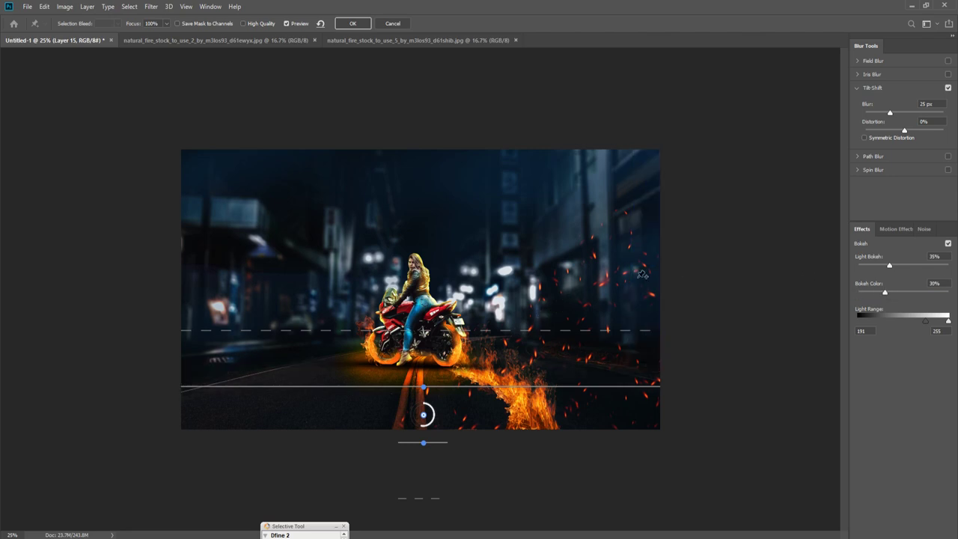
pyautogui.click(352, 23)
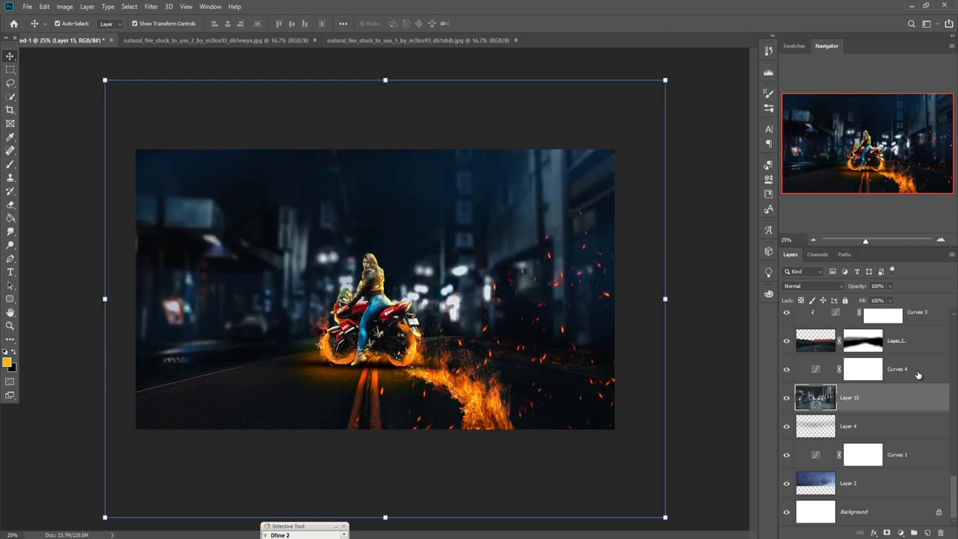
# Add a new empty layer directly above the street photo's Curves adjustment.
pyautogui.scroll(3, 913, 368)
pyautogui.scroll(-3, 836, 383)
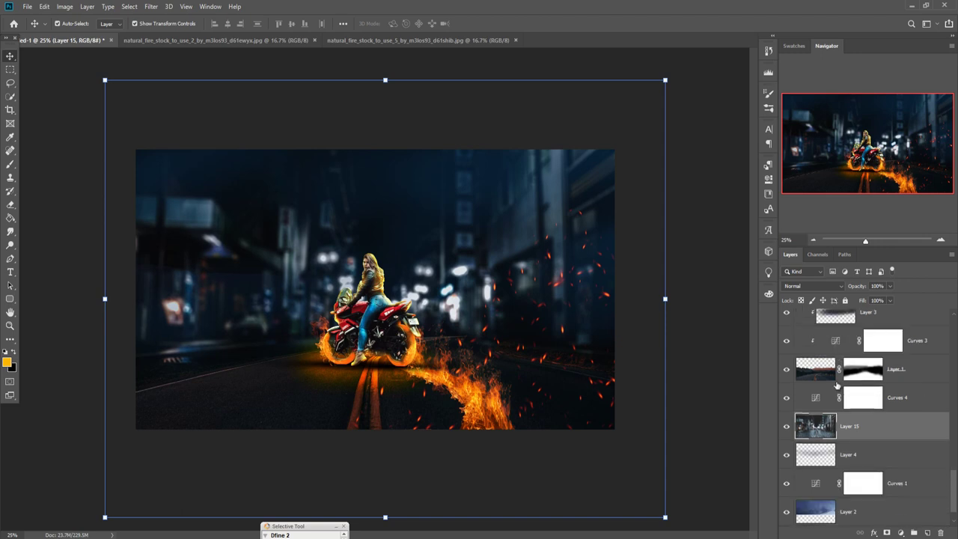
pyautogui.scroll(-1, 837, 384)
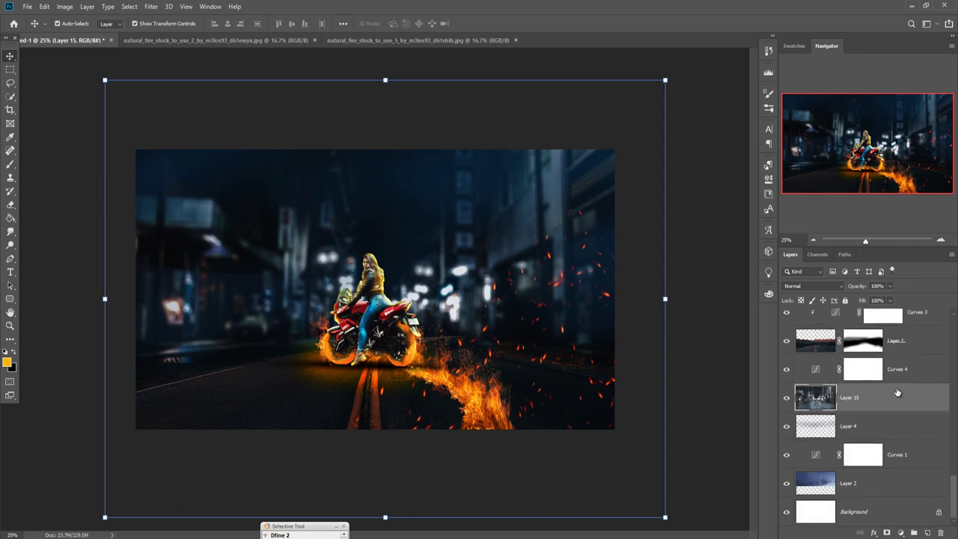
pyautogui.scroll(2, 903, 380)
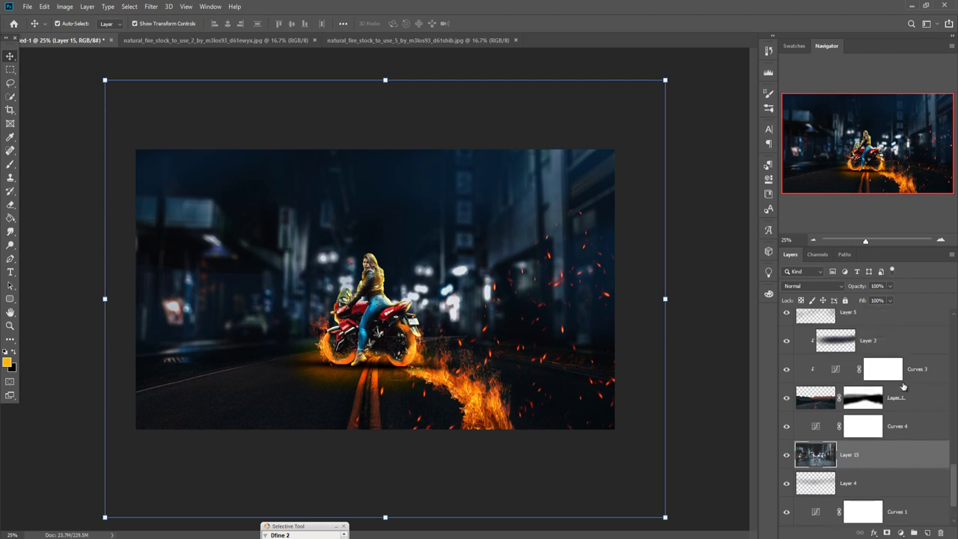
pyautogui.click(914, 429)
pyautogui.click(928, 533)
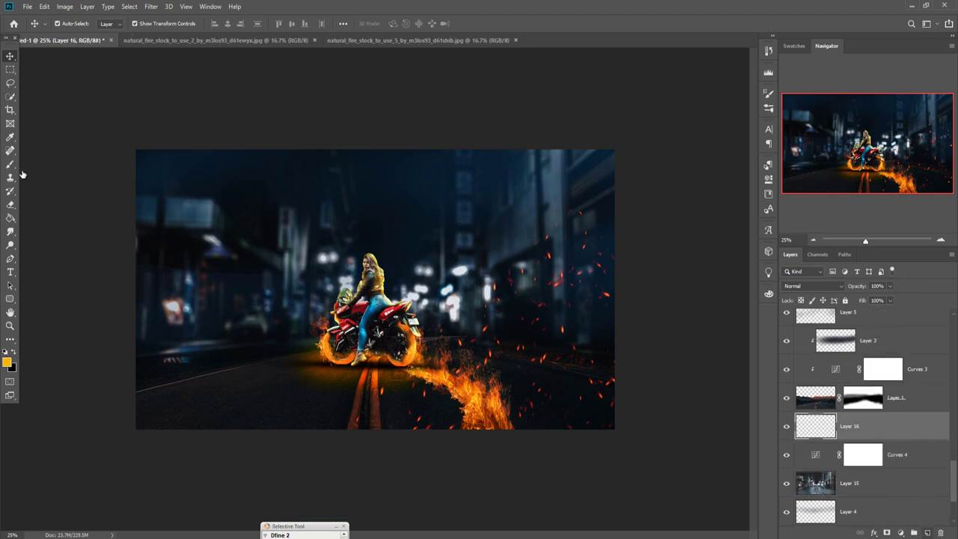
# Change the foreground colour to the near-white #fbfaf9.
pyautogui.press('i')
pyautogui.click(7, 362)
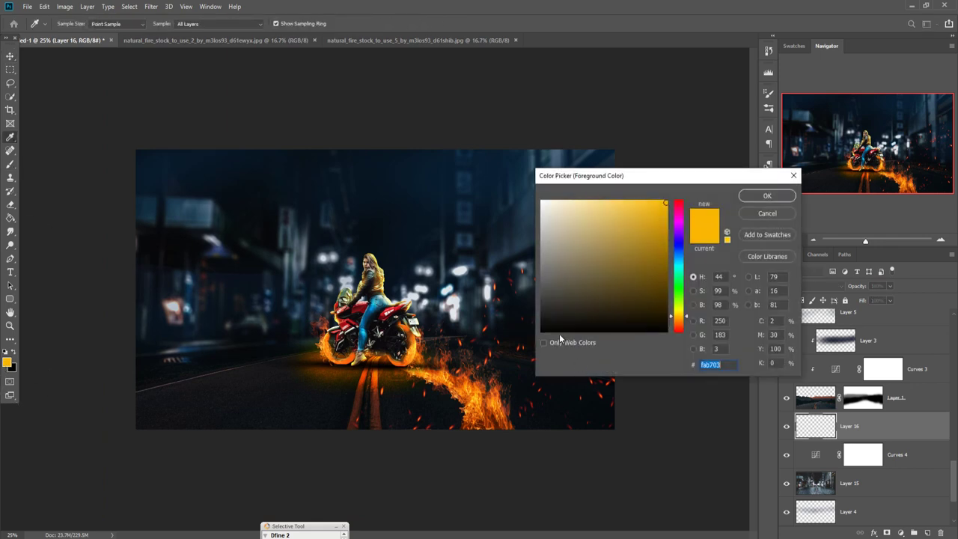
pyautogui.click(543, 203)
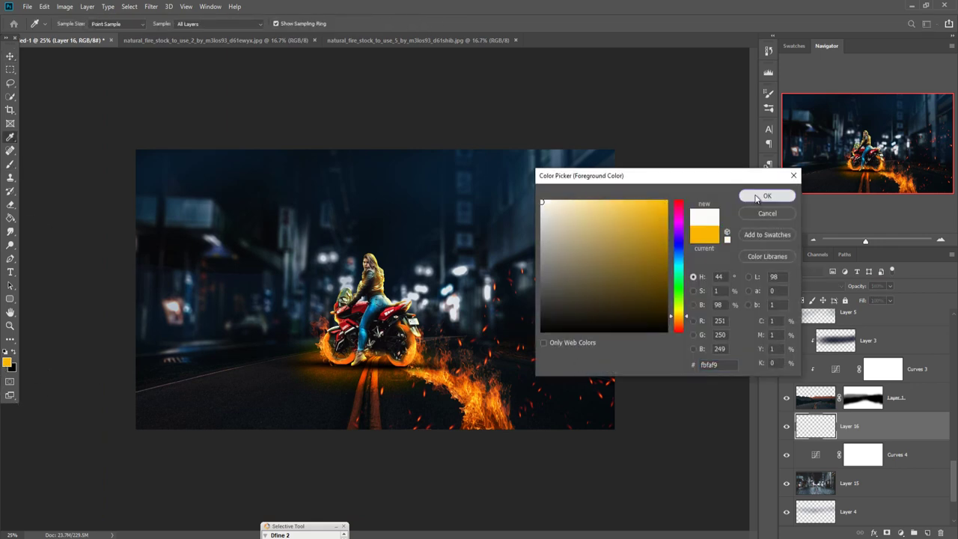
pyautogui.click(756, 196)
# Paint a soft near-white glow behind the rider and motorcycle with a 600 px brush at 65% opacity.
pyautogui.press('b')
pyautogui.press(']')
pyautogui.press(']')
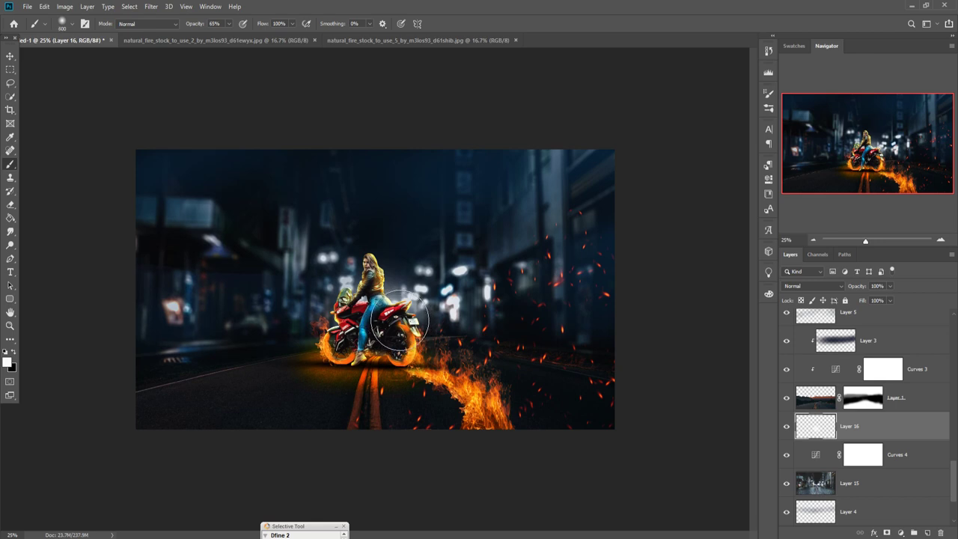
pyautogui.press(']')
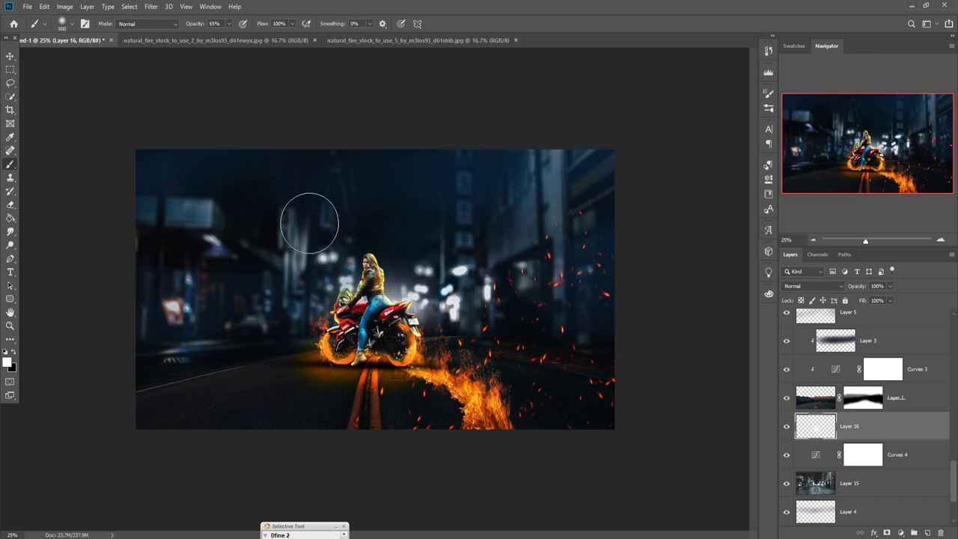
pyautogui.click(10, 57)
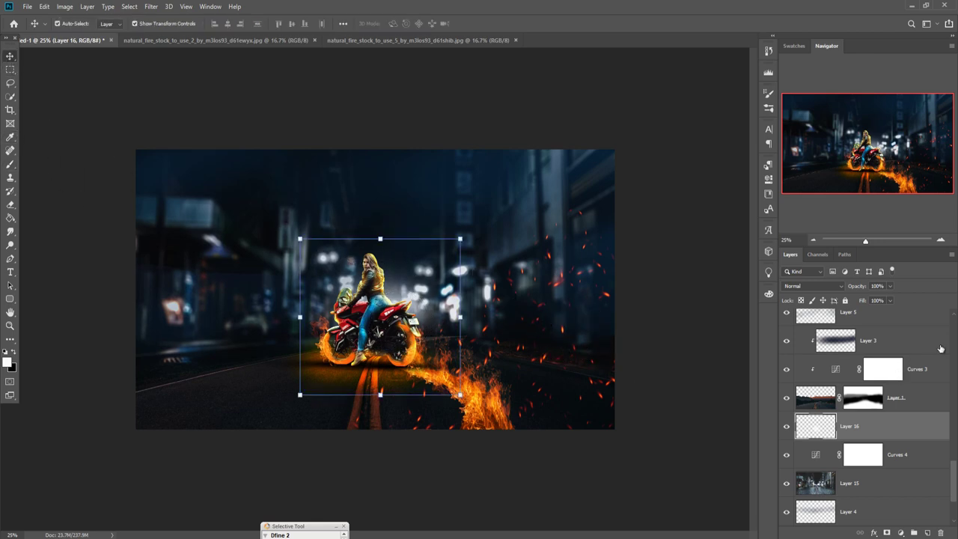
# Stamp all visible layers into a new layer at the top of the stack and convert it to a smart object.
pyautogui.scroll(10, 935, 349)
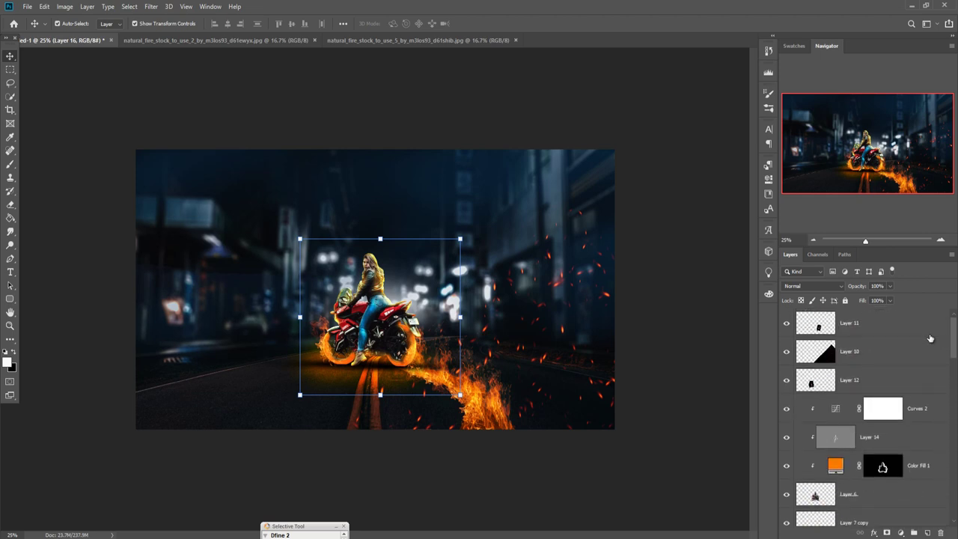
pyautogui.click(890, 330)
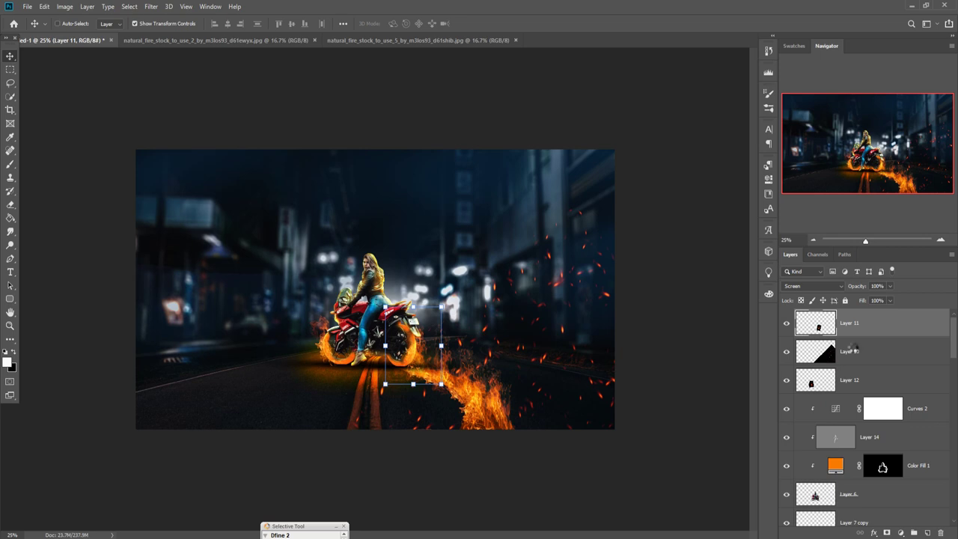
pyautogui.hotkey('ctrl', 'shift', 'alt', 'e')
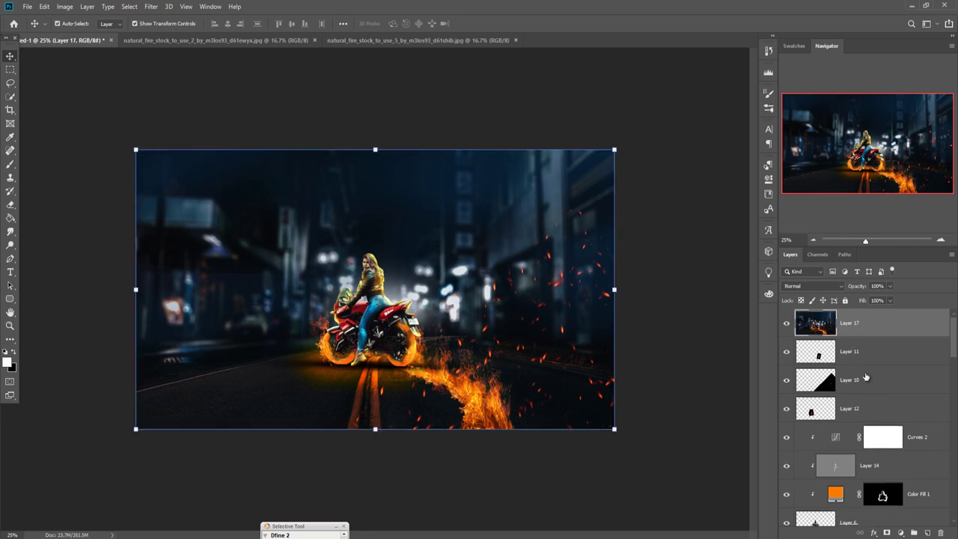
pyautogui.click(786, 323)
pyautogui.click(786, 323)
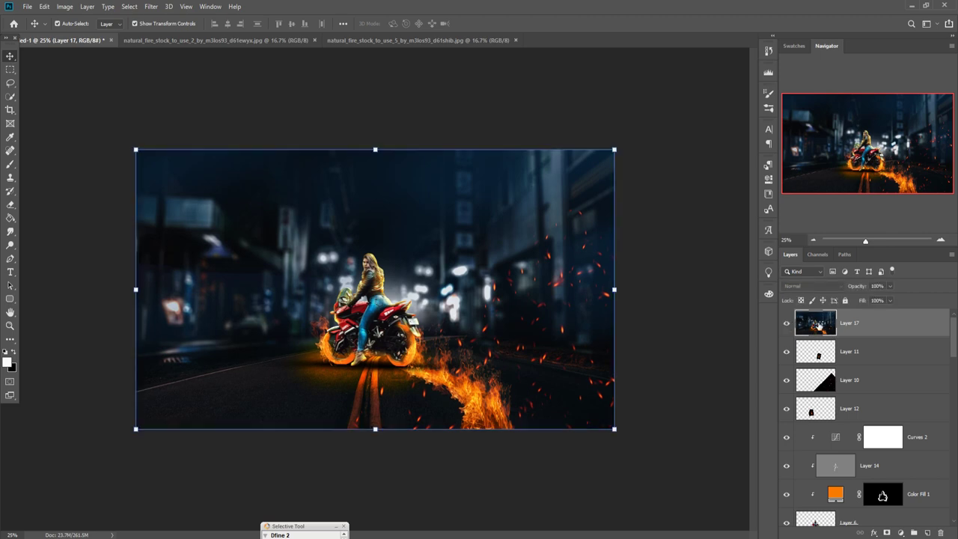
pyautogui.rightClick(894, 326)
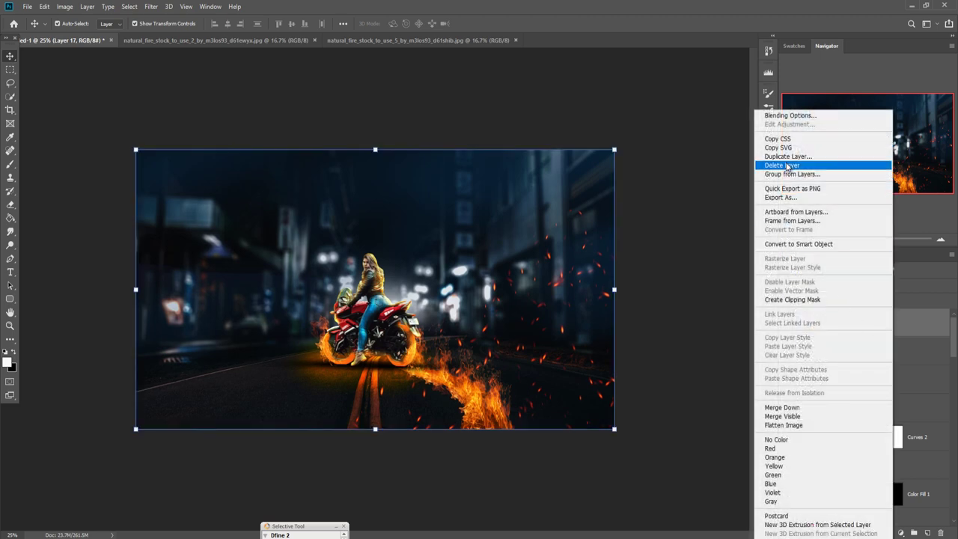
pyautogui.click(799, 247)
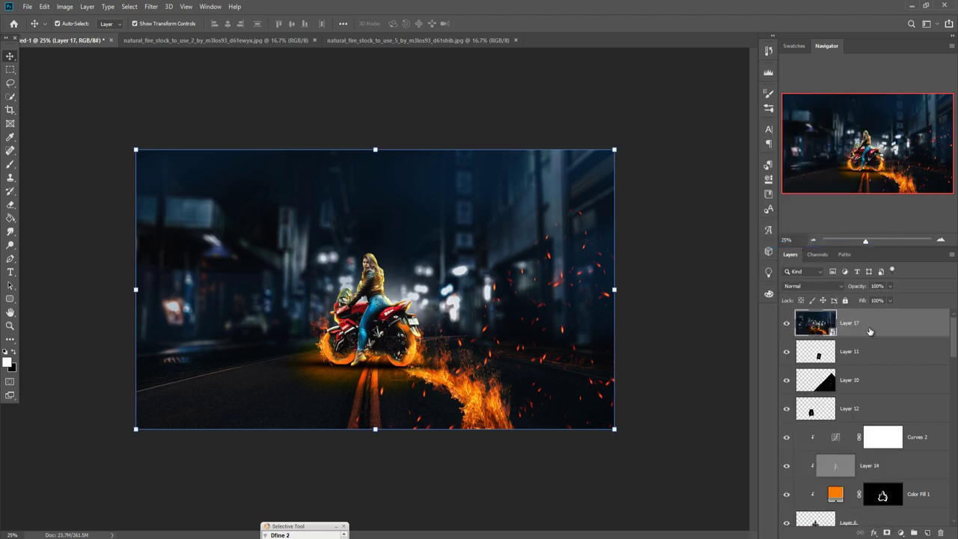
# Start a Camera Raw filter on the merged layer and set HSL saturation to Reds +18, Oranges +47, Yellows +48 and Blues +64.
pyautogui.click(151, 6)
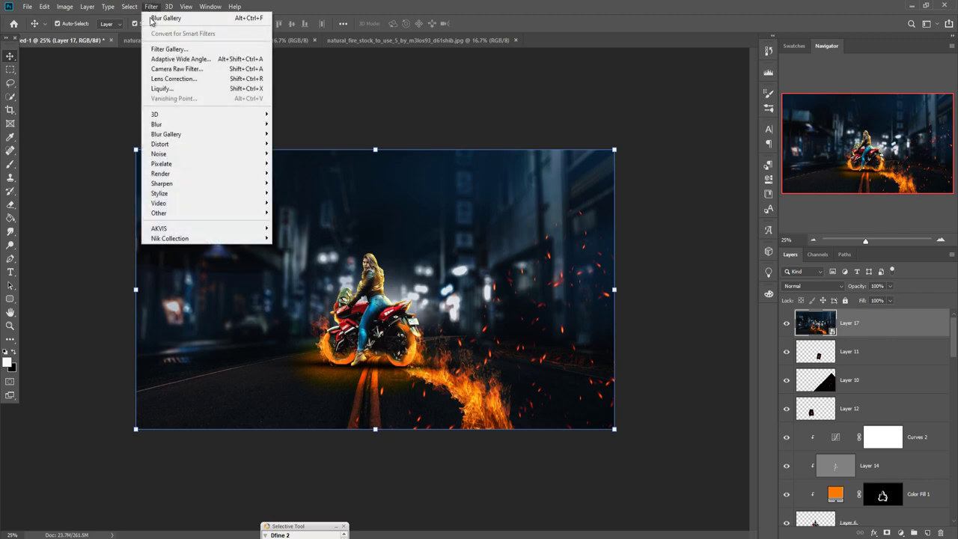
pyautogui.click(176, 68)
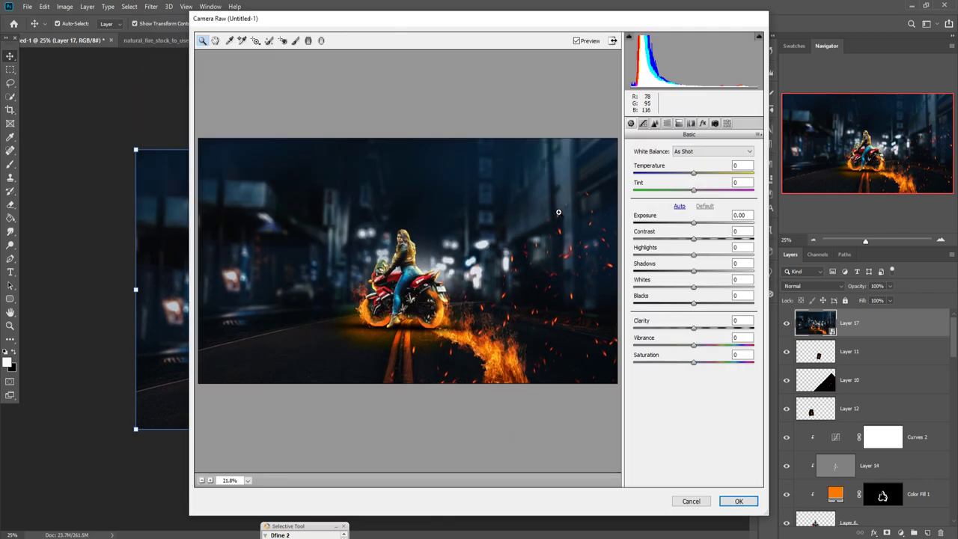
pyautogui.click(679, 124)
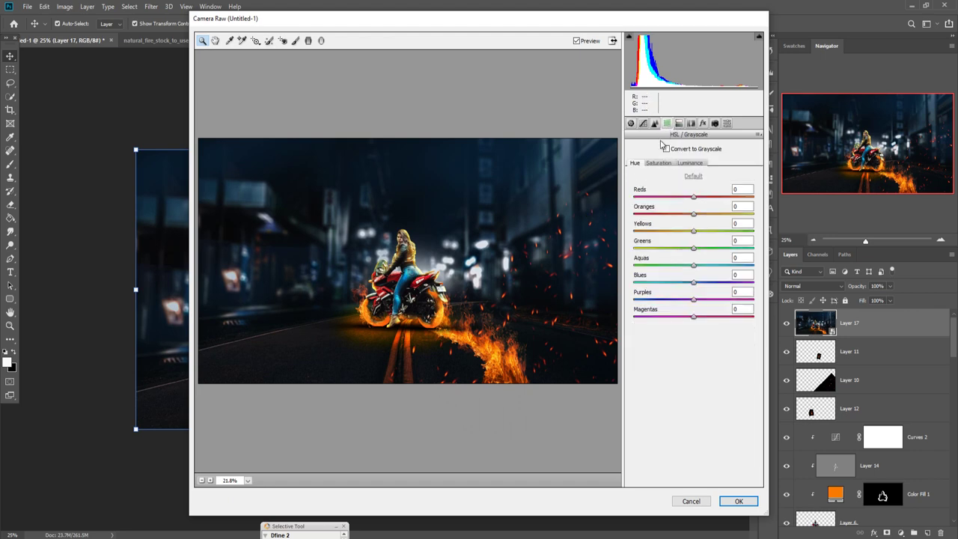
pyautogui.click(659, 163)
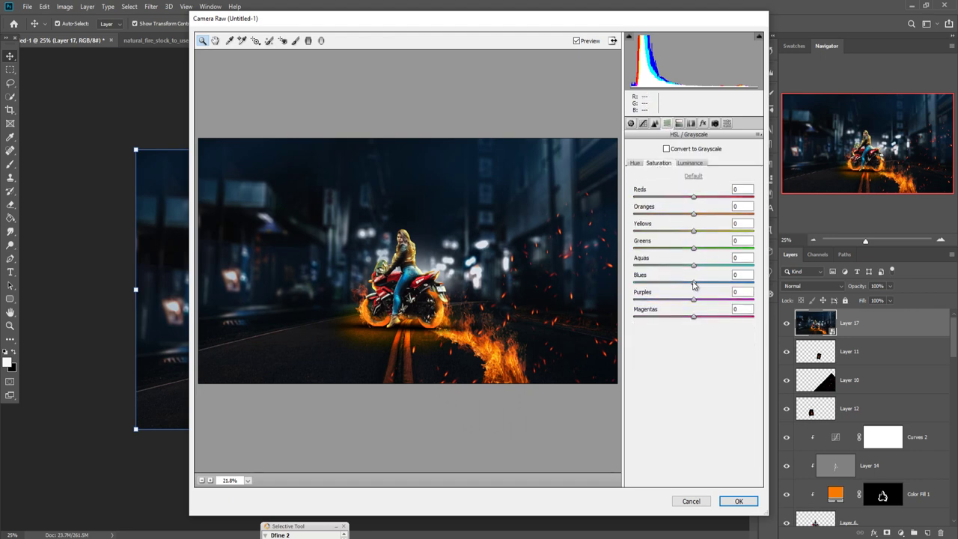
pyautogui.moveTo(693, 285); pyautogui.dragTo(730, 285)
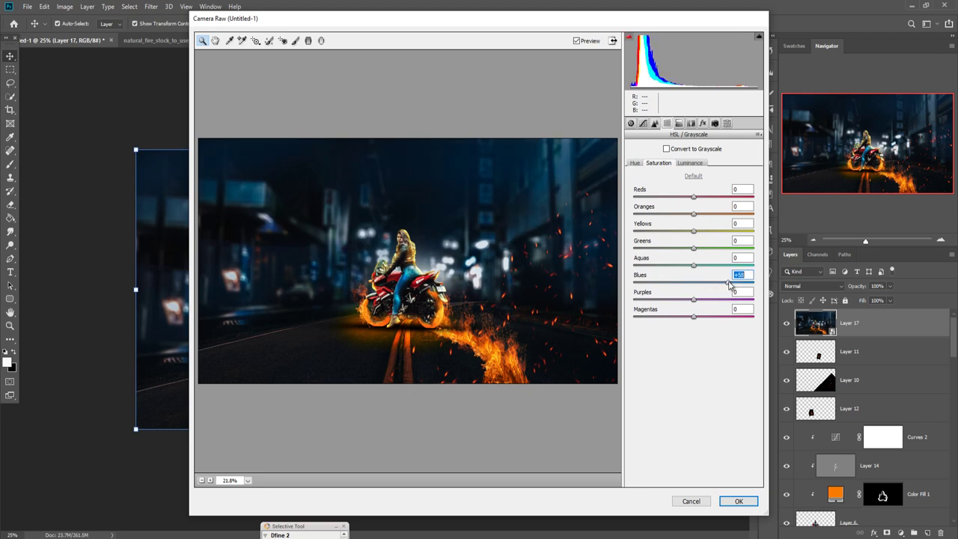
pyautogui.moveTo(734, 285); pyautogui.dragTo(734, 285)
pyautogui.moveTo(695, 216); pyautogui.dragTo(718, 215)
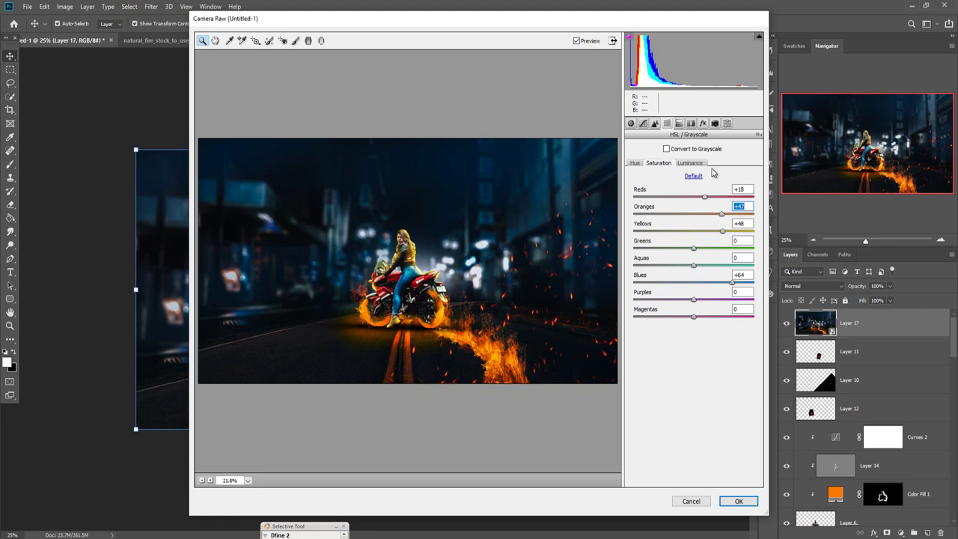
# Set the sharpening amount to 79 and the parametric tone curve to Highlights +19, Lights +26, Darks -8 and Shadows -9.
pyautogui.click(654, 123)
pyautogui.moveTo(637, 166); pyautogui.dragTo(700, 167)
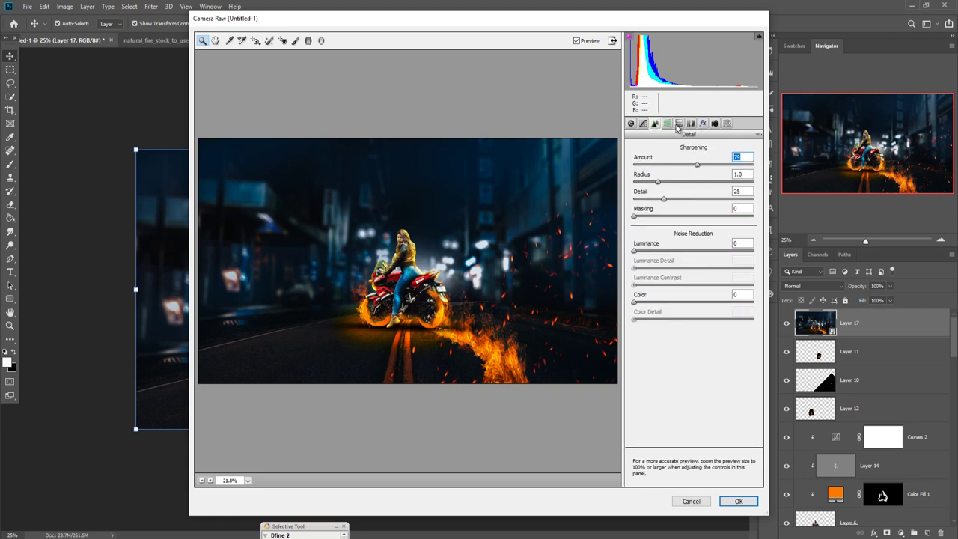
pyautogui.click(643, 122)
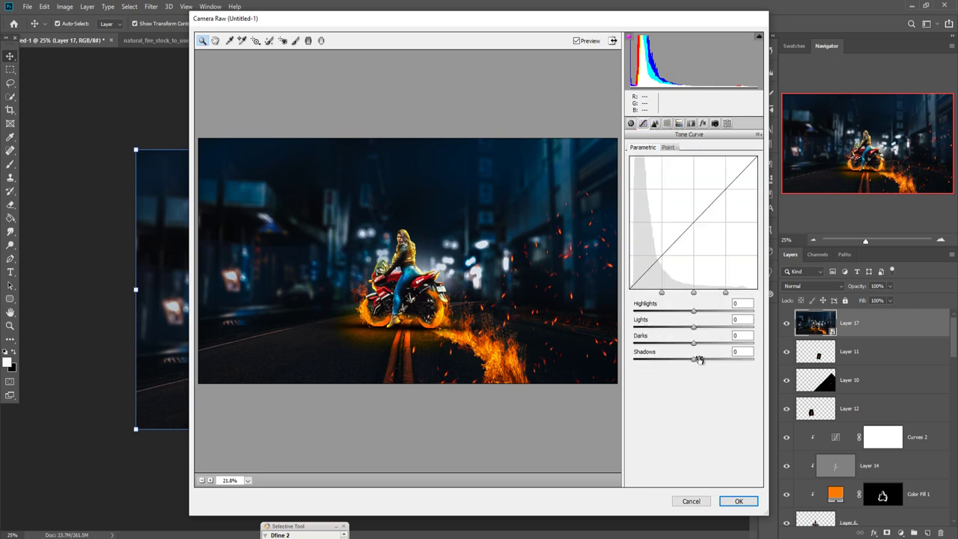
pyautogui.moveTo(695, 346); pyautogui.dragTo(689, 360)
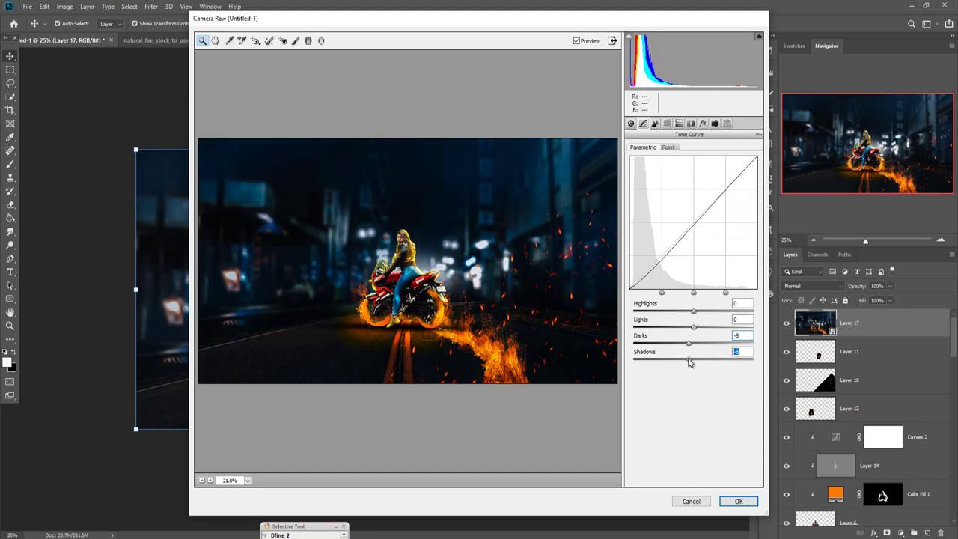
pyautogui.click(694, 312)
pyautogui.moveTo(695, 312); pyautogui.dragTo(709, 327)
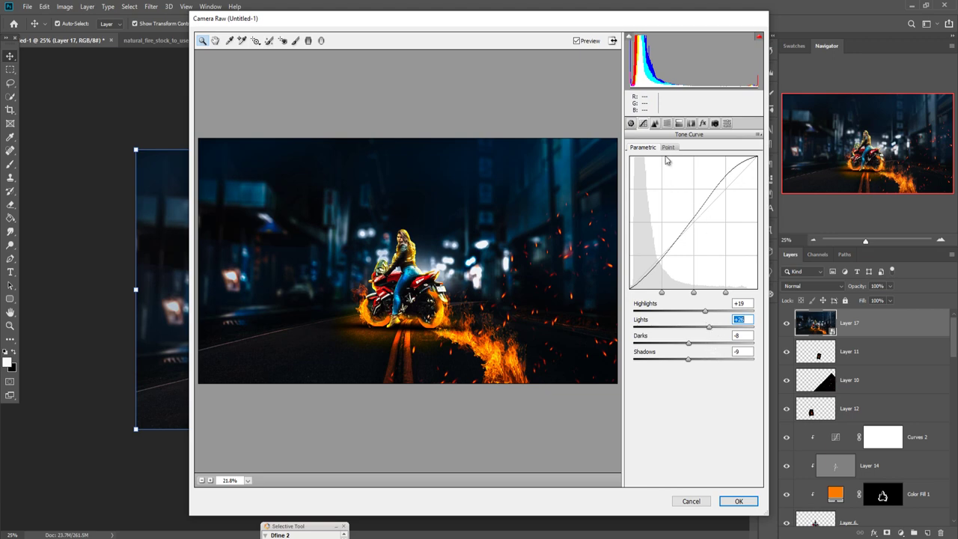
# Split-tone the highlights with hue 56 and saturation 22, add a slight dark Highlight Priority vignette, and apply the Camera Raw filter.
pyautogui.click(679, 124)
pyautogui.moveTo(638, 165); pyautogui.dragTo(660, 182)
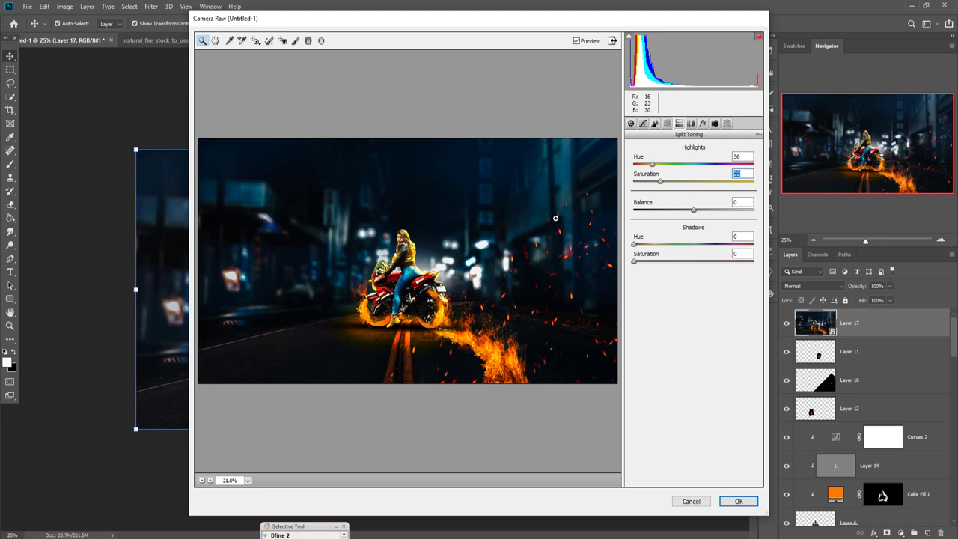
pyautogui.click(703, 125)
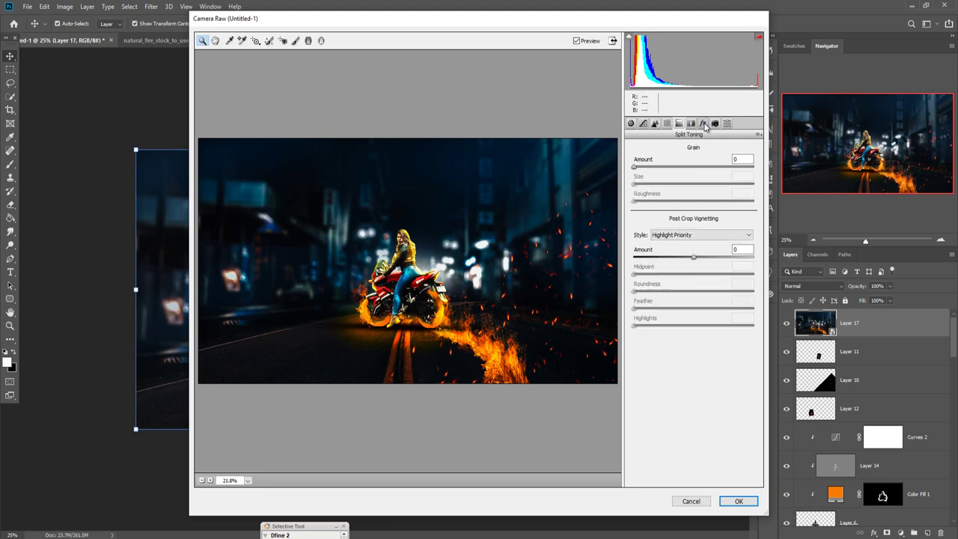
pyautogui.moveTo(692, 259); pyautogui.dragTo(681, 262)
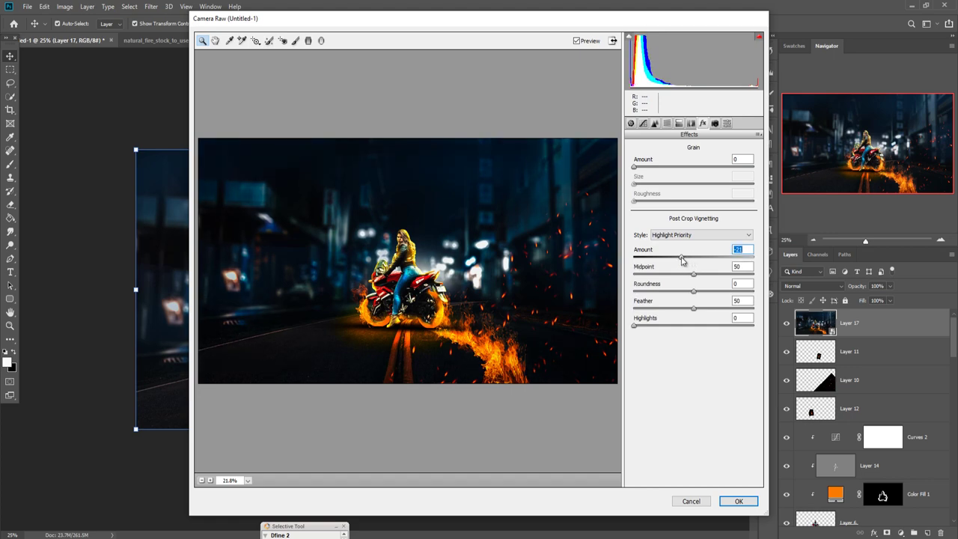
pyautogui.moveTo(681, 260); pyautogui.dragTo(687, 261)
pyautogui.click(738, 500)
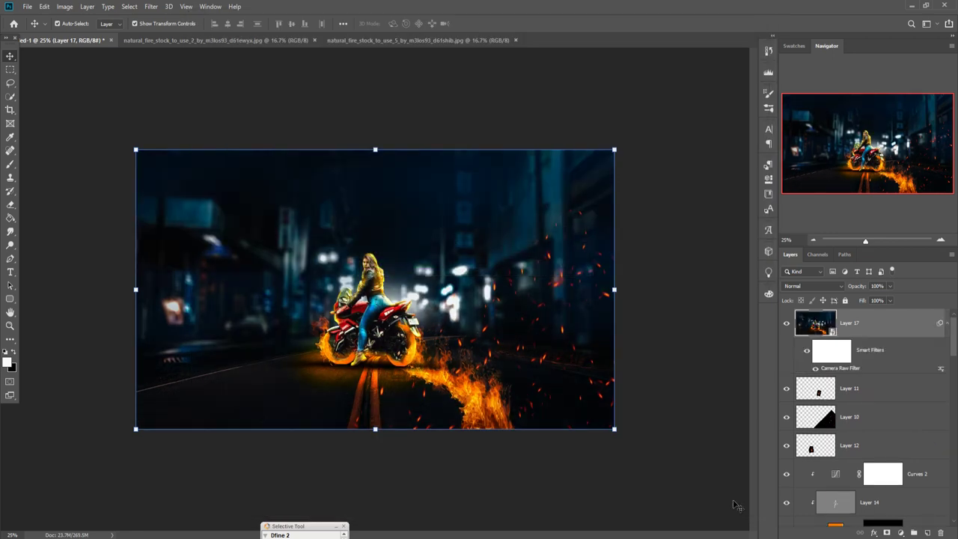